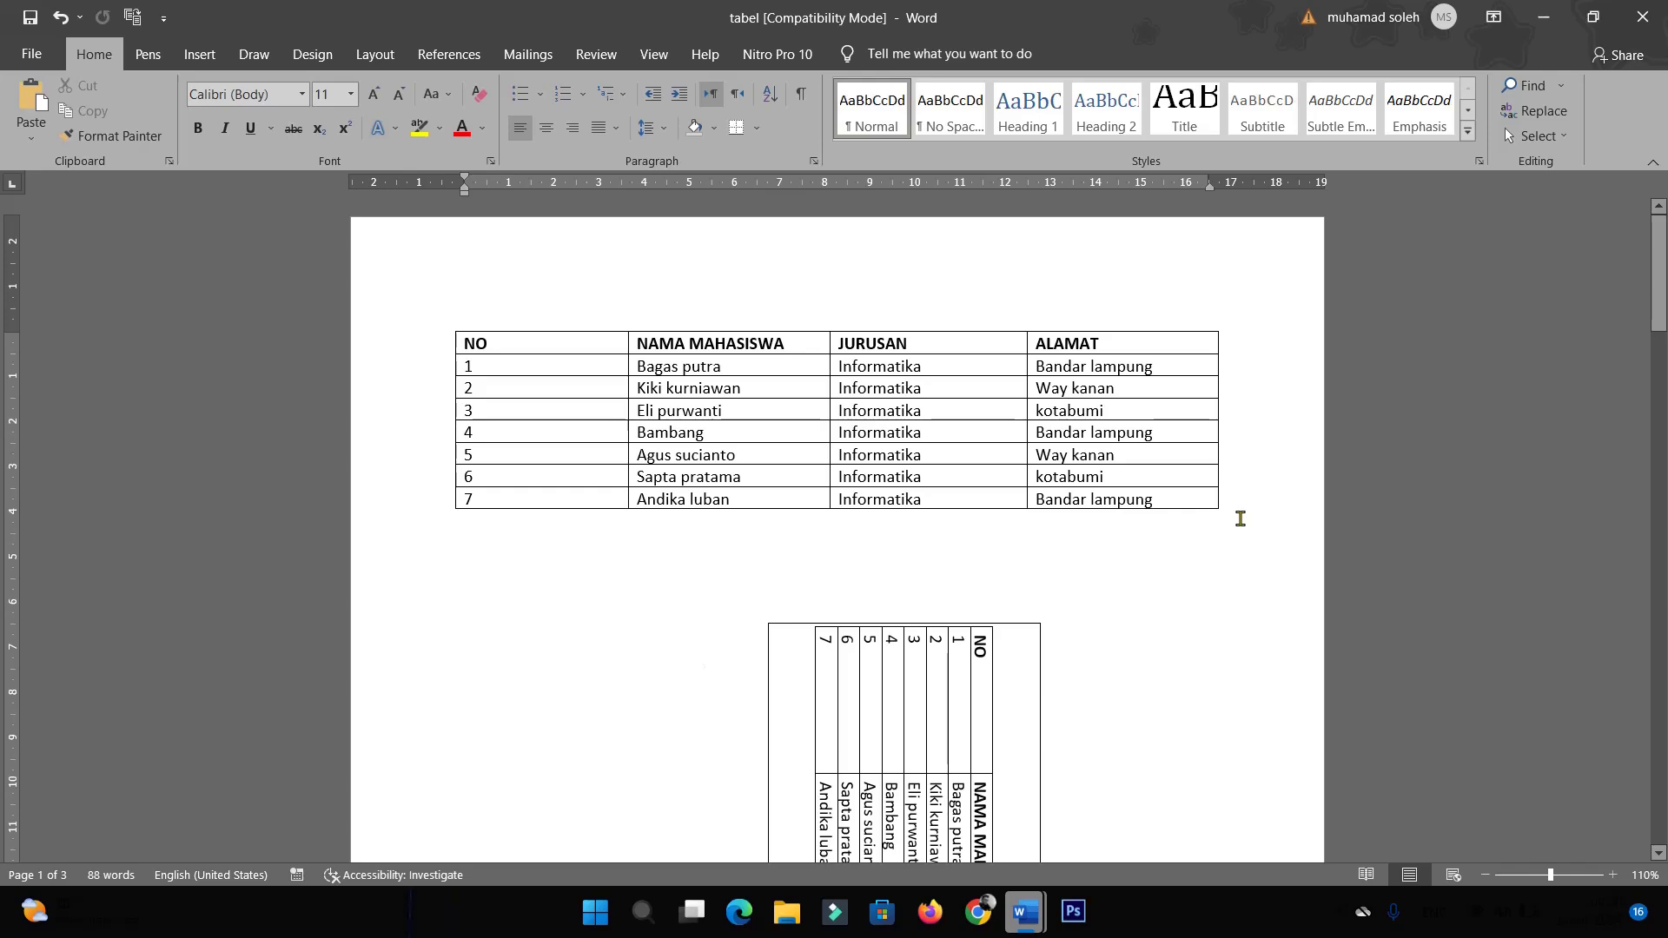
Scroll through the document to review the rotated table and the landscape page
scroll(1240, 518, "down", 2)
scroll(1229, 518, "down", 2)
scroll(1217, 521, "down", 1)
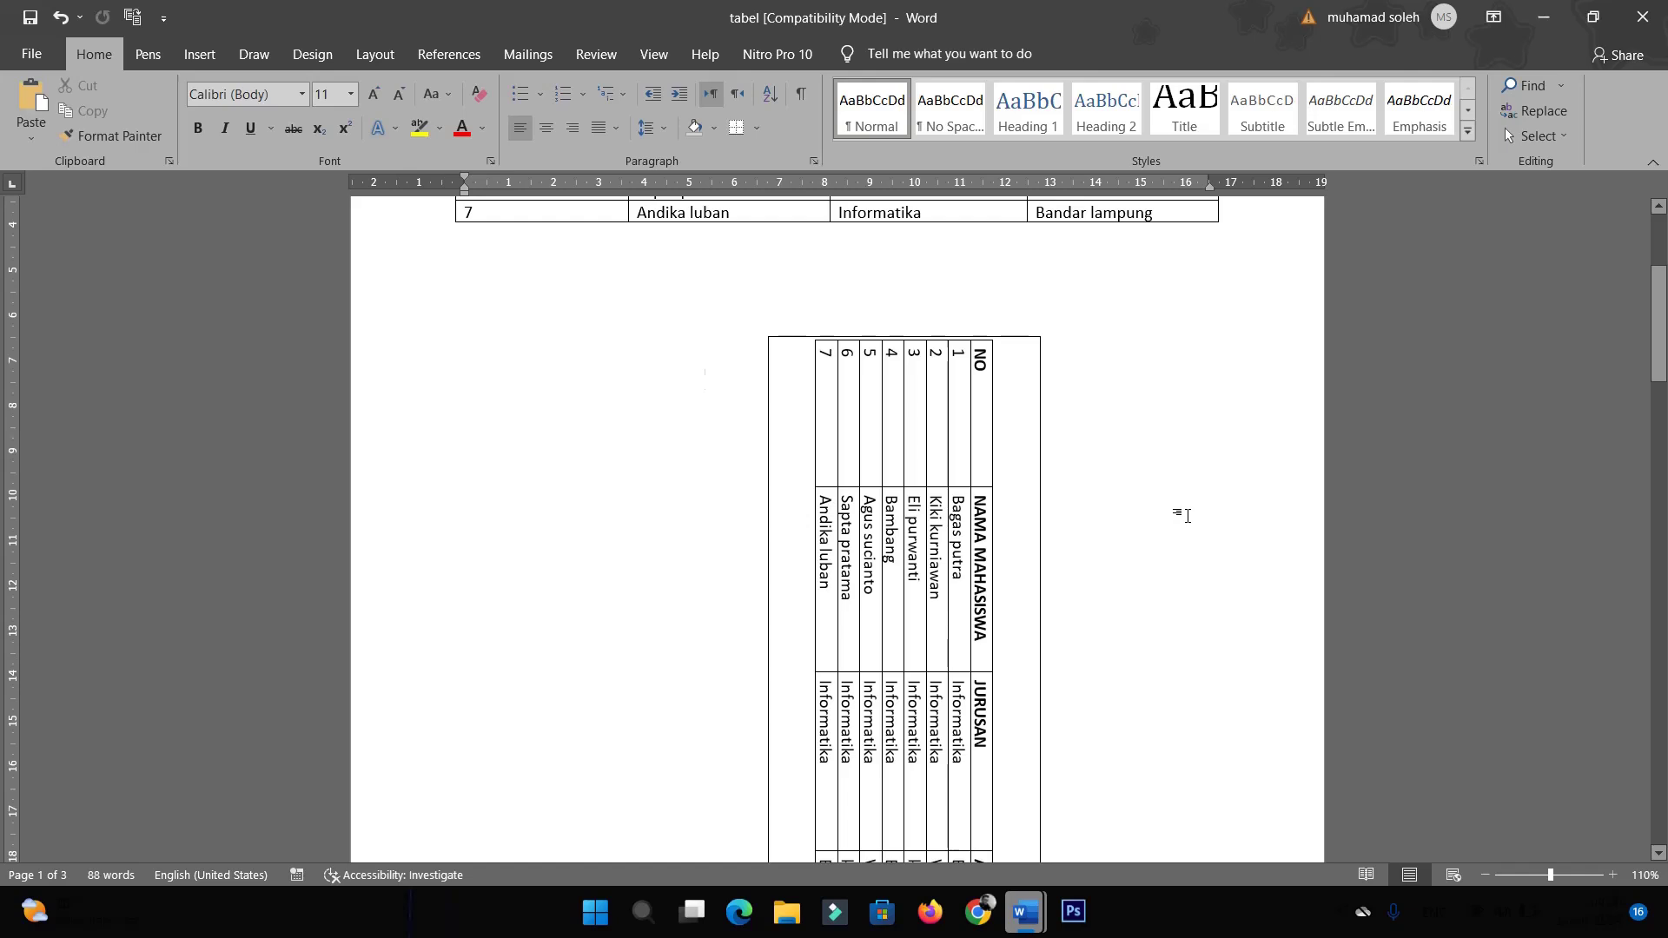
scroll(1060, 477, "down", 2)
scroll(1053, 477, "down", 2)
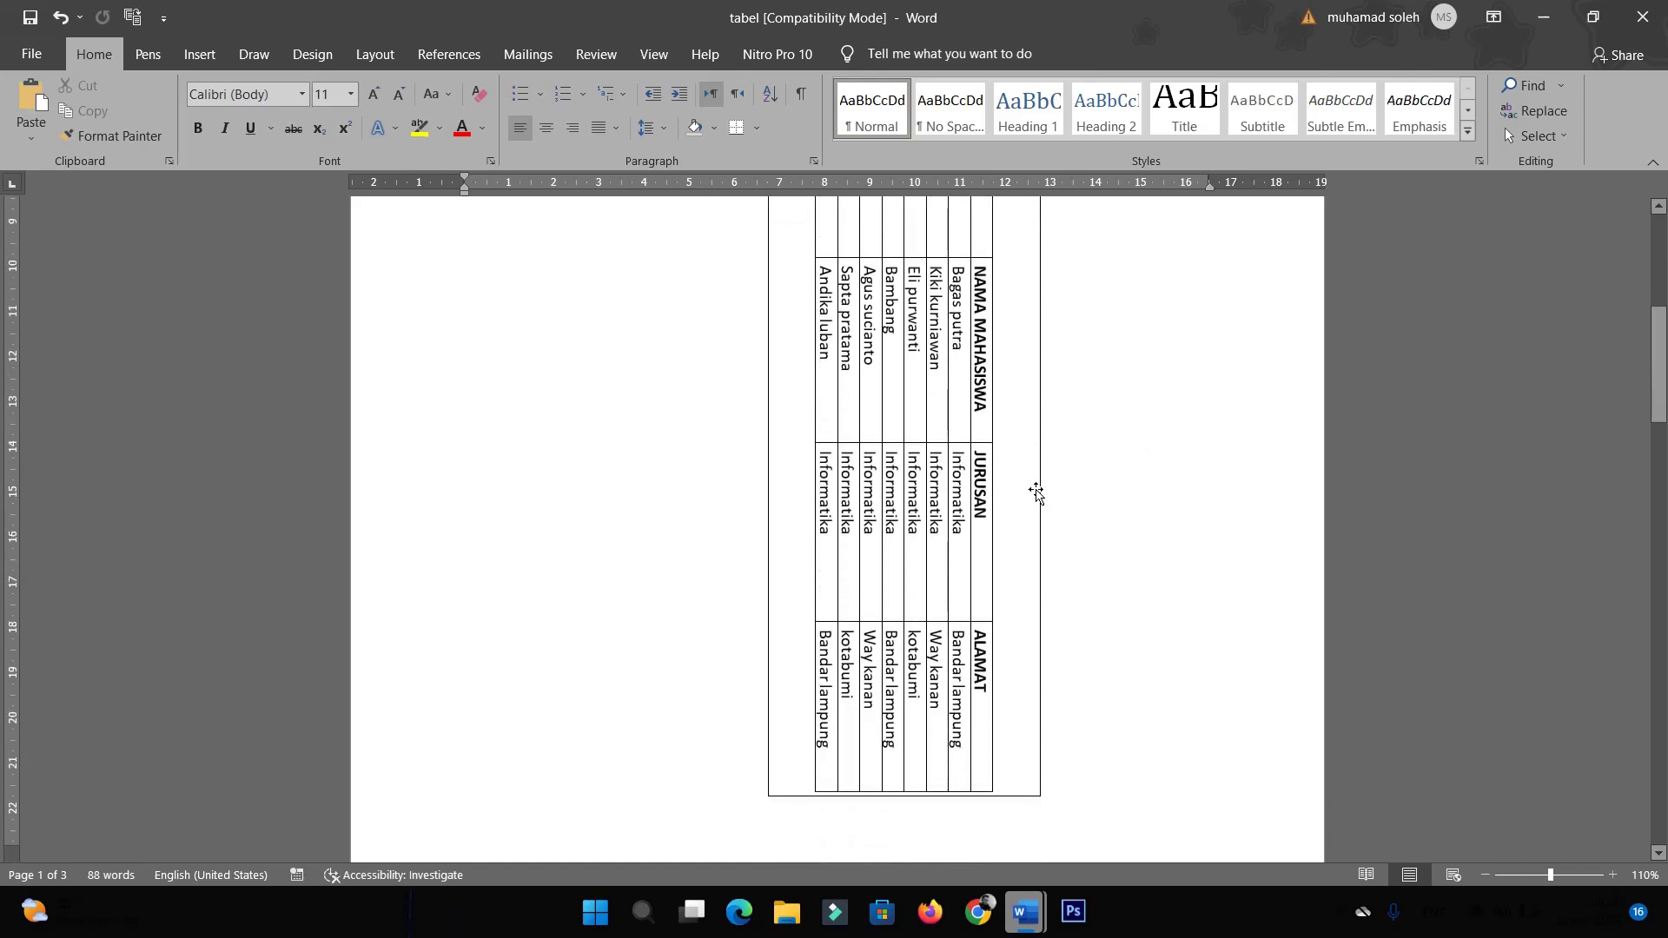
scroll(1051, 458, "up", 2)
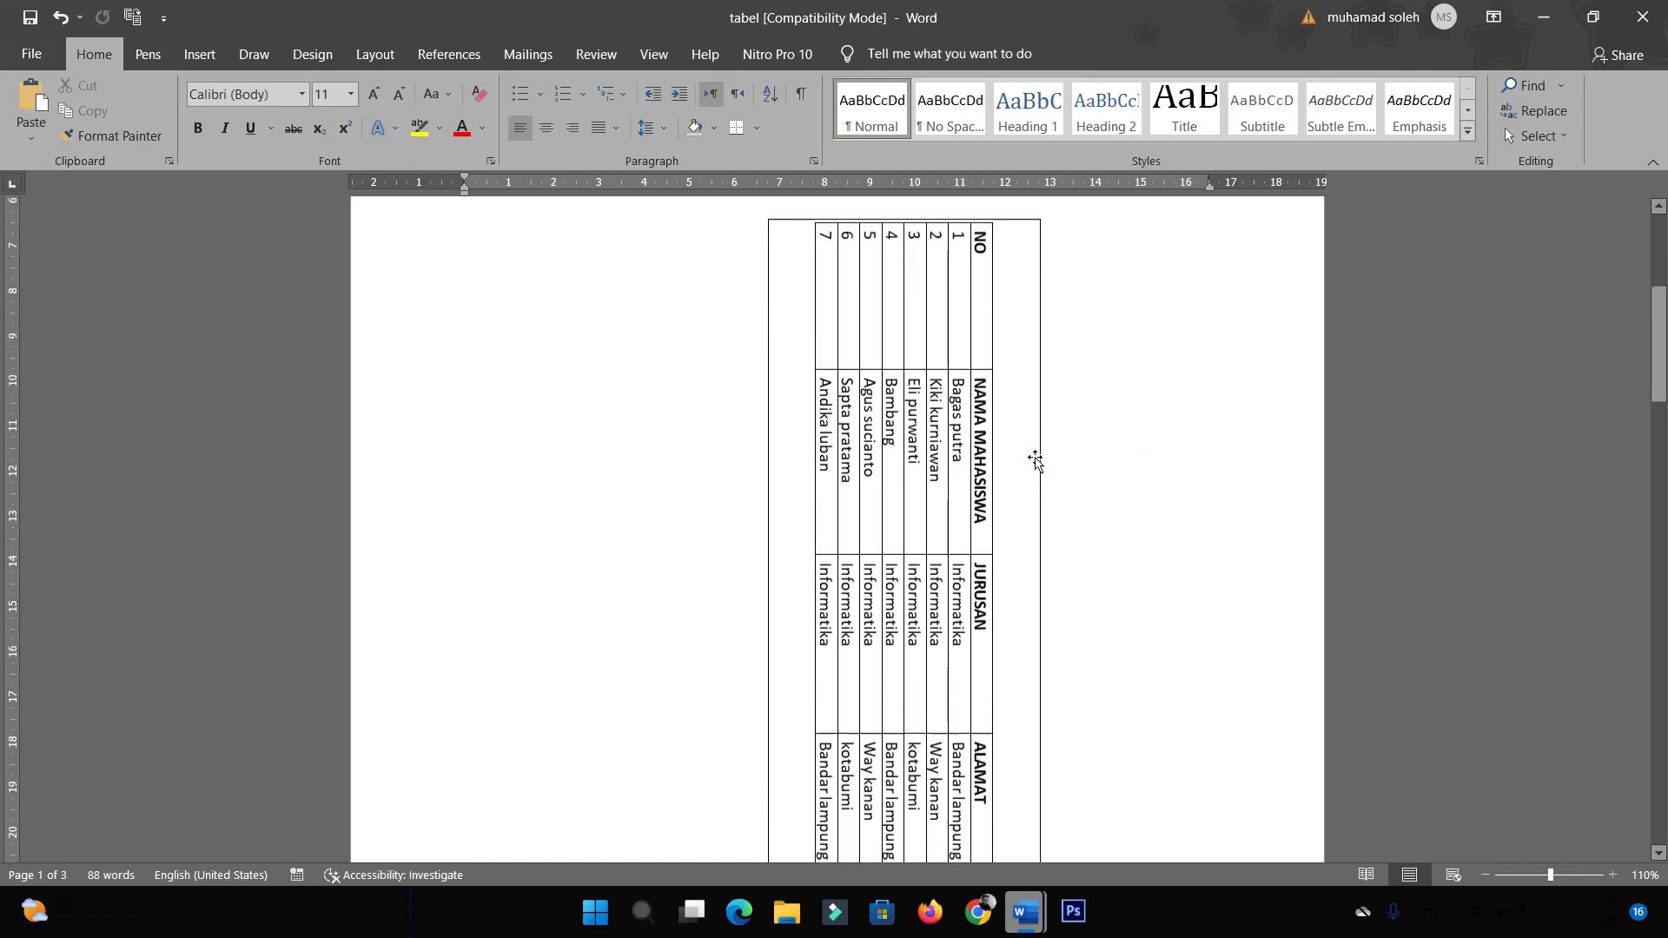
scroll(1075, 449, "up", 3)
scroll(1025, 435, "up", 4)
scroll(857, 332, "down", 2)
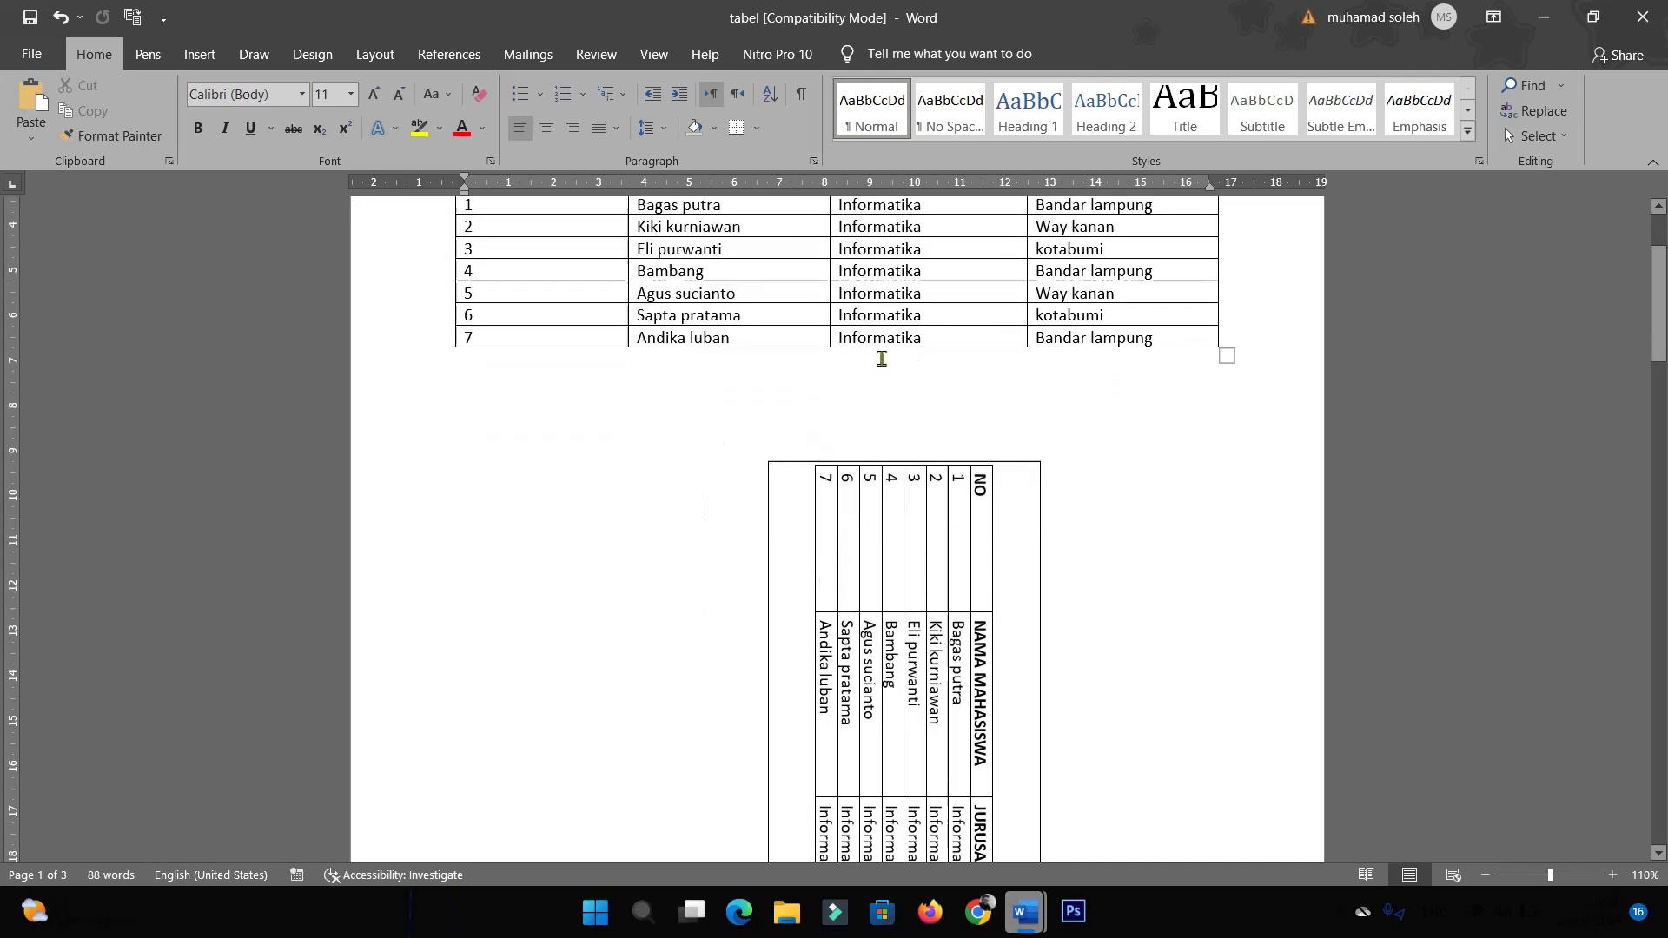
scroll(883, 357, "down", 2)
scroll(1050, 585, "down", 2)
scroll(999, 538, "down", 2)
scroll(936, 507, "down", 1)
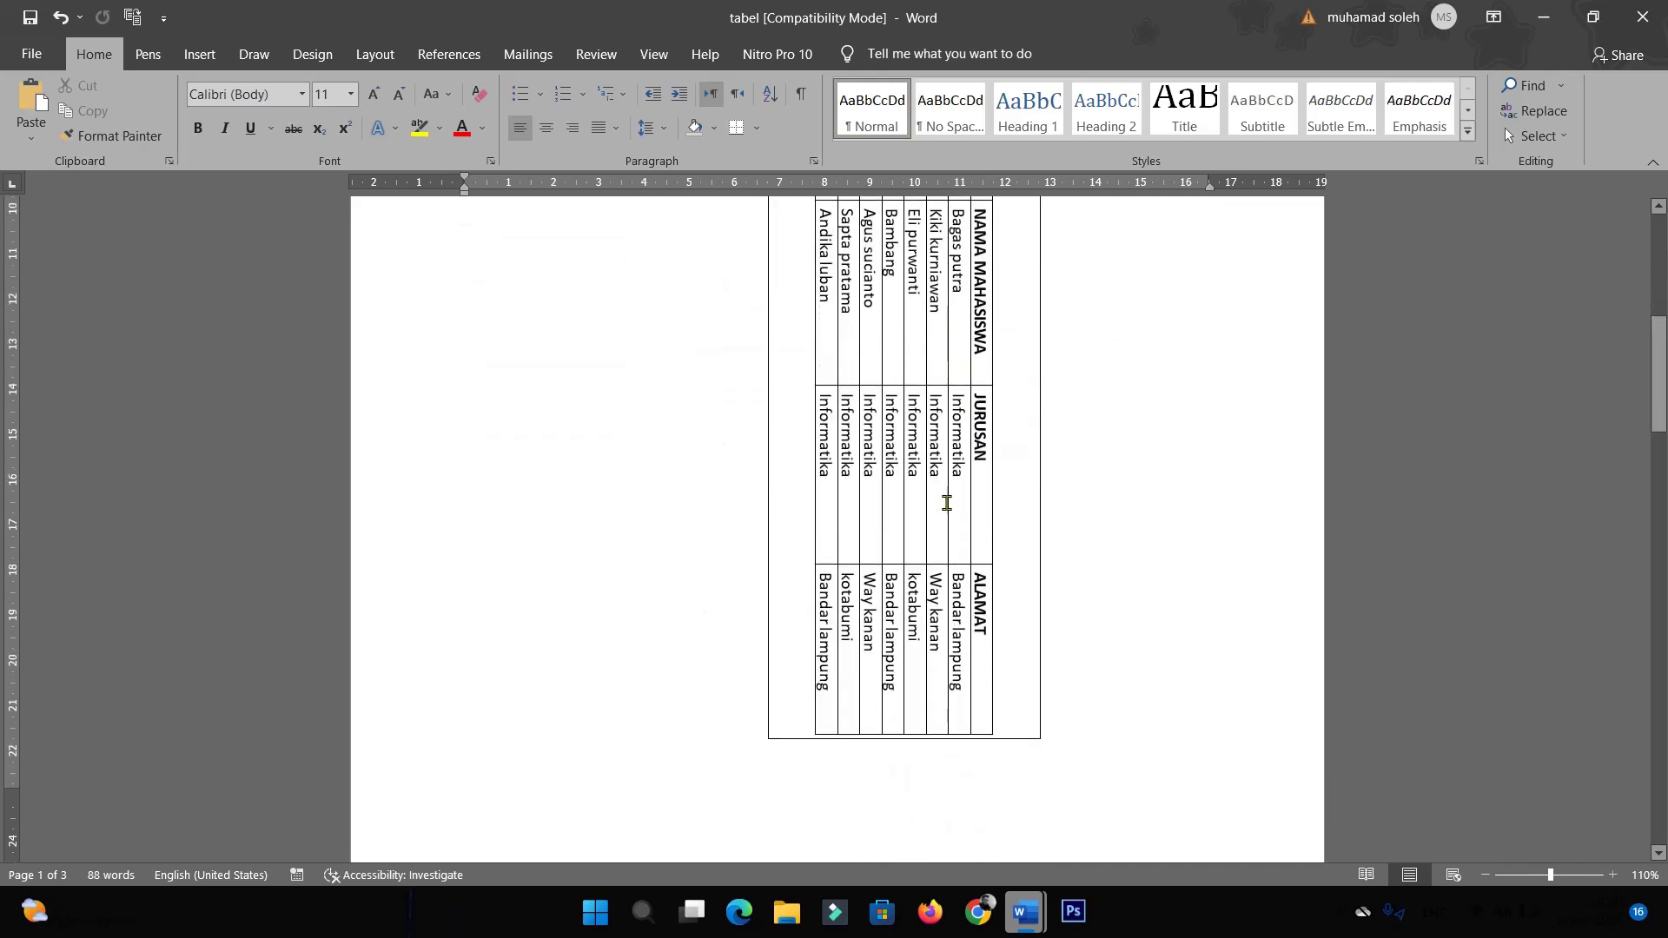
scroll(954, 510, "down", 1)
scroll(962, 500, "down", 2)
scroll(969, 505, "down", 2)
scroll(969, 504, "down", 1)
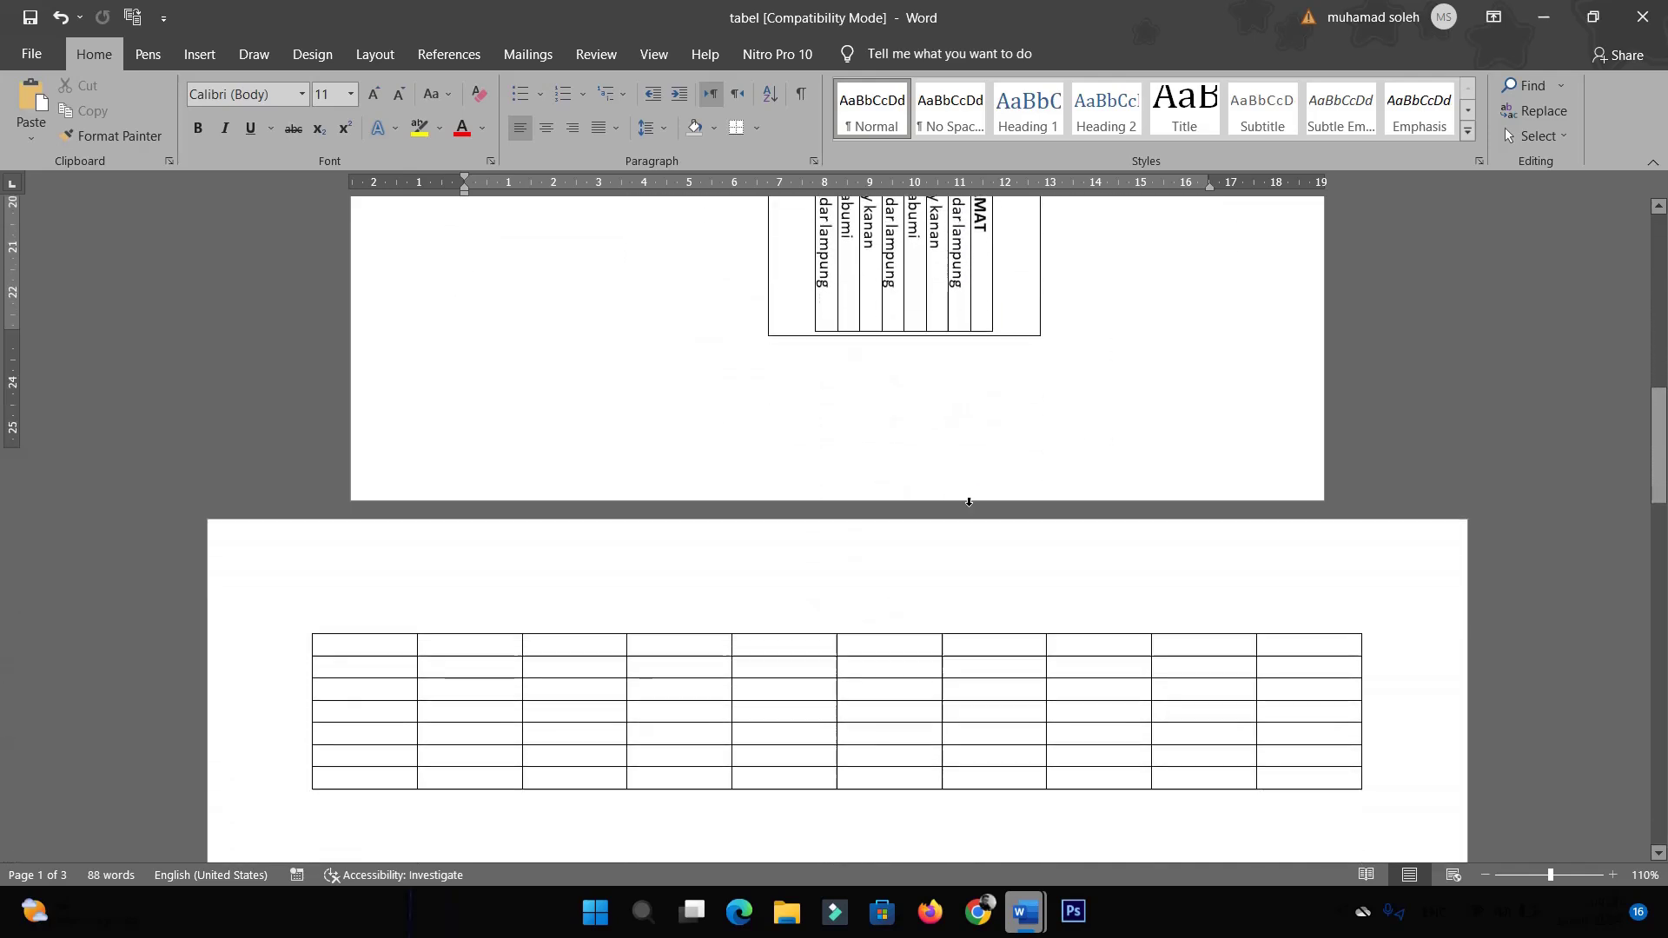
scroll(923, 513, "down", 1)
scroll(878, 555, "down", 2)
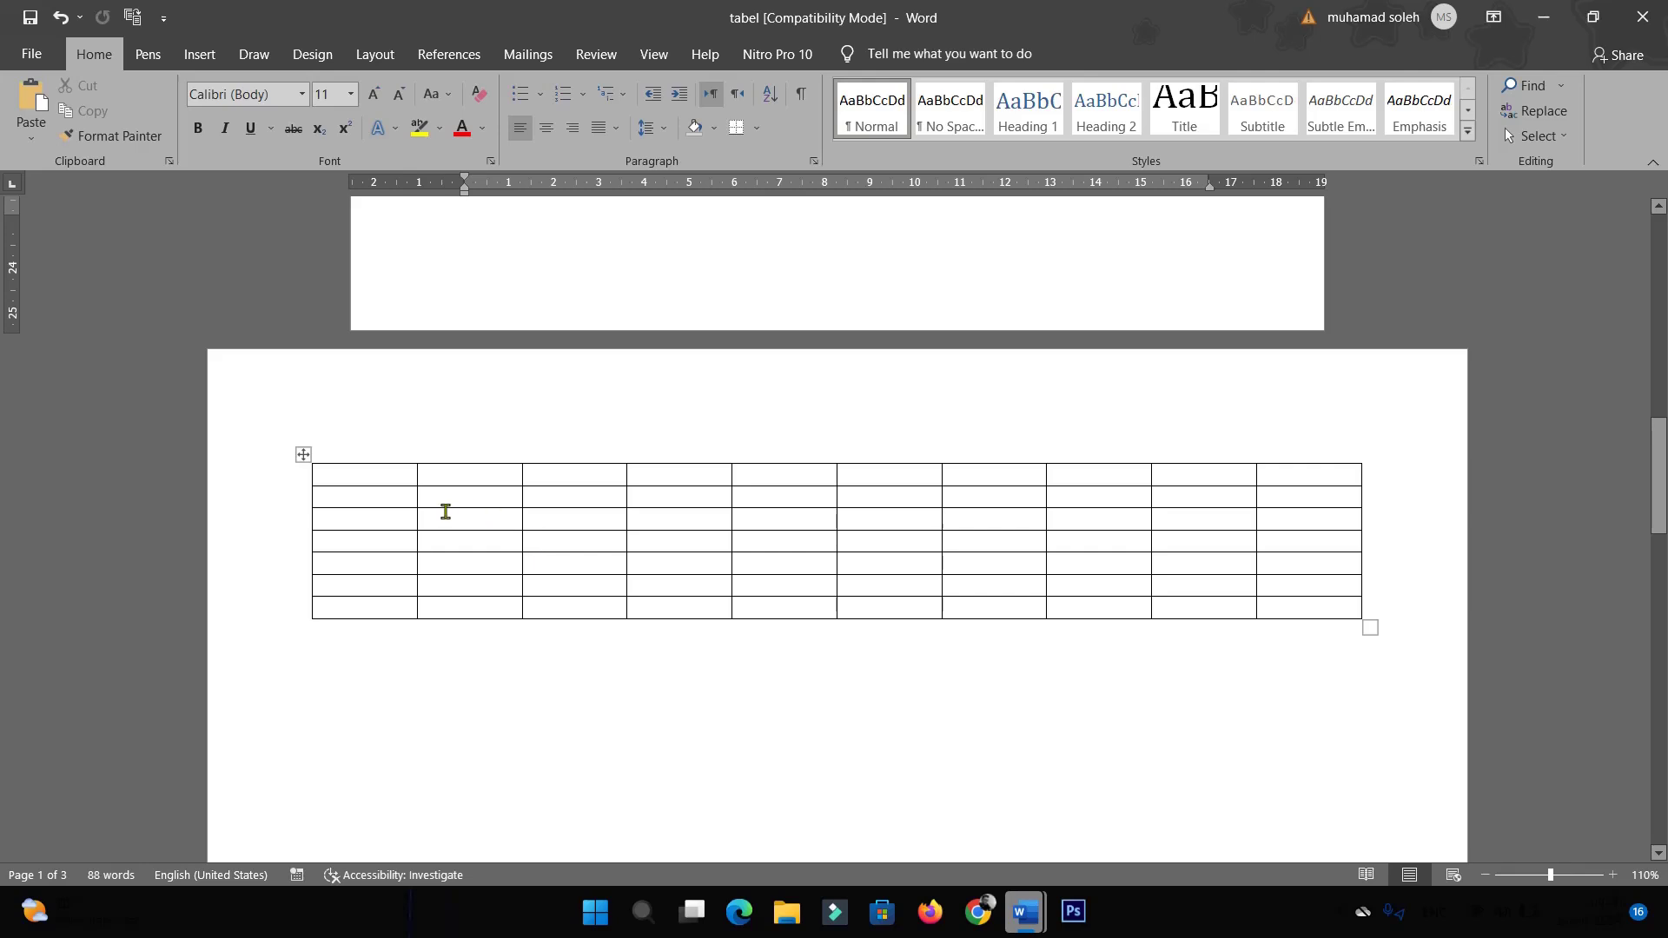
scroll(445, 512, "down", 2)
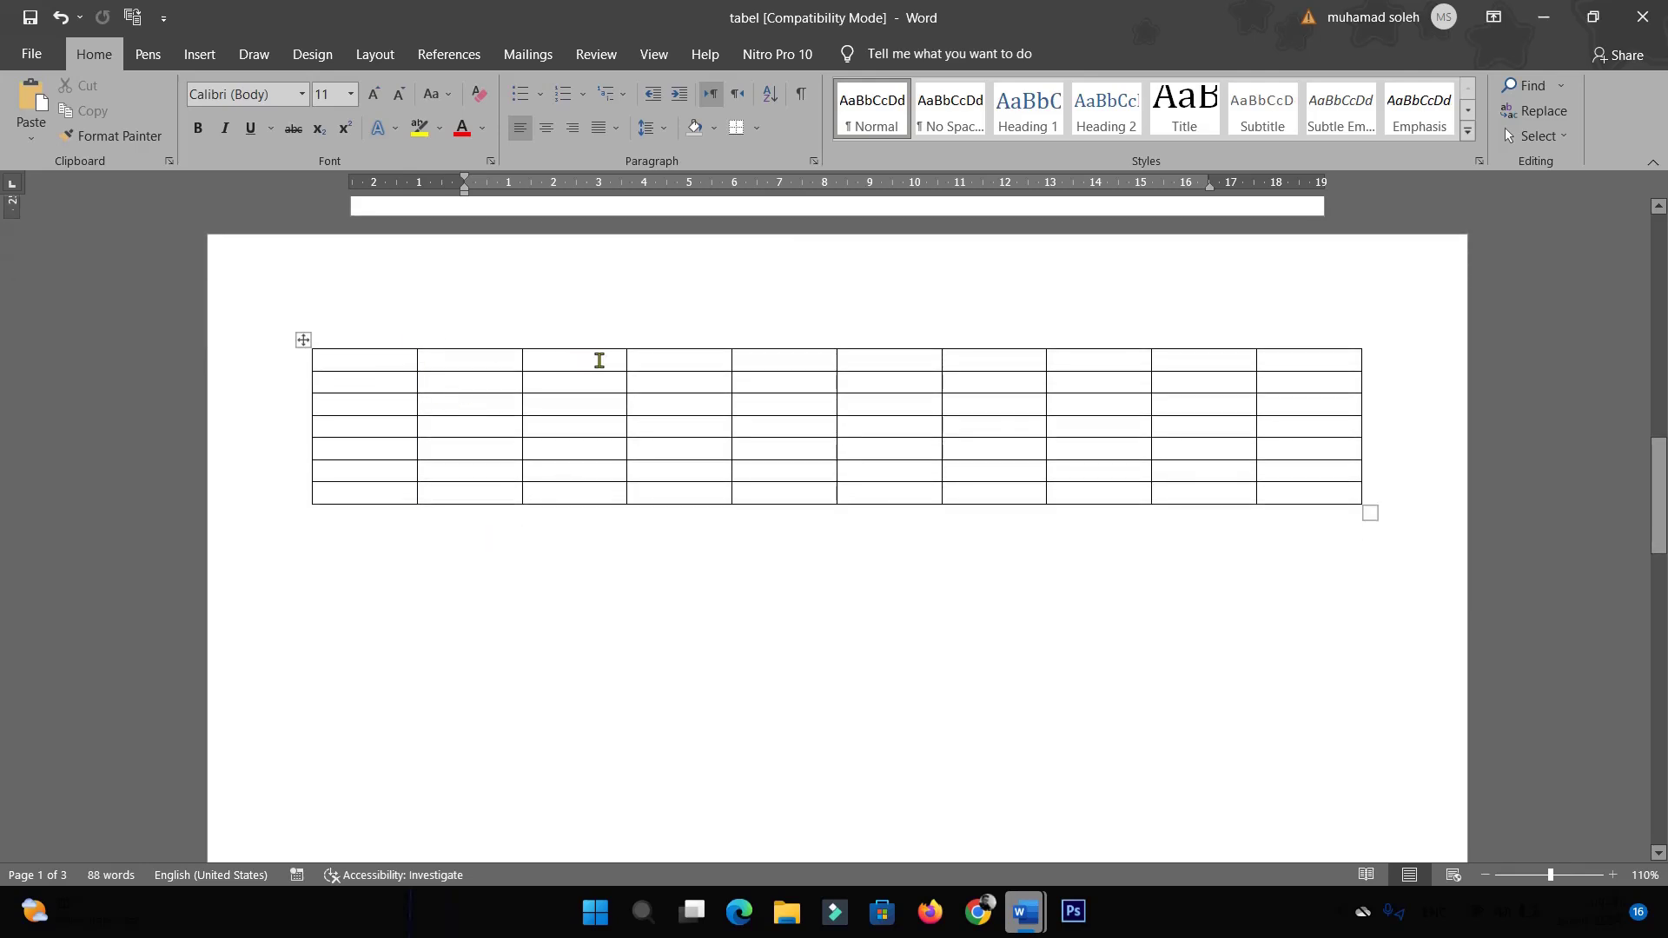
scroll(469, 336, "up", 2)
scroll(559, 295, "up", 2)
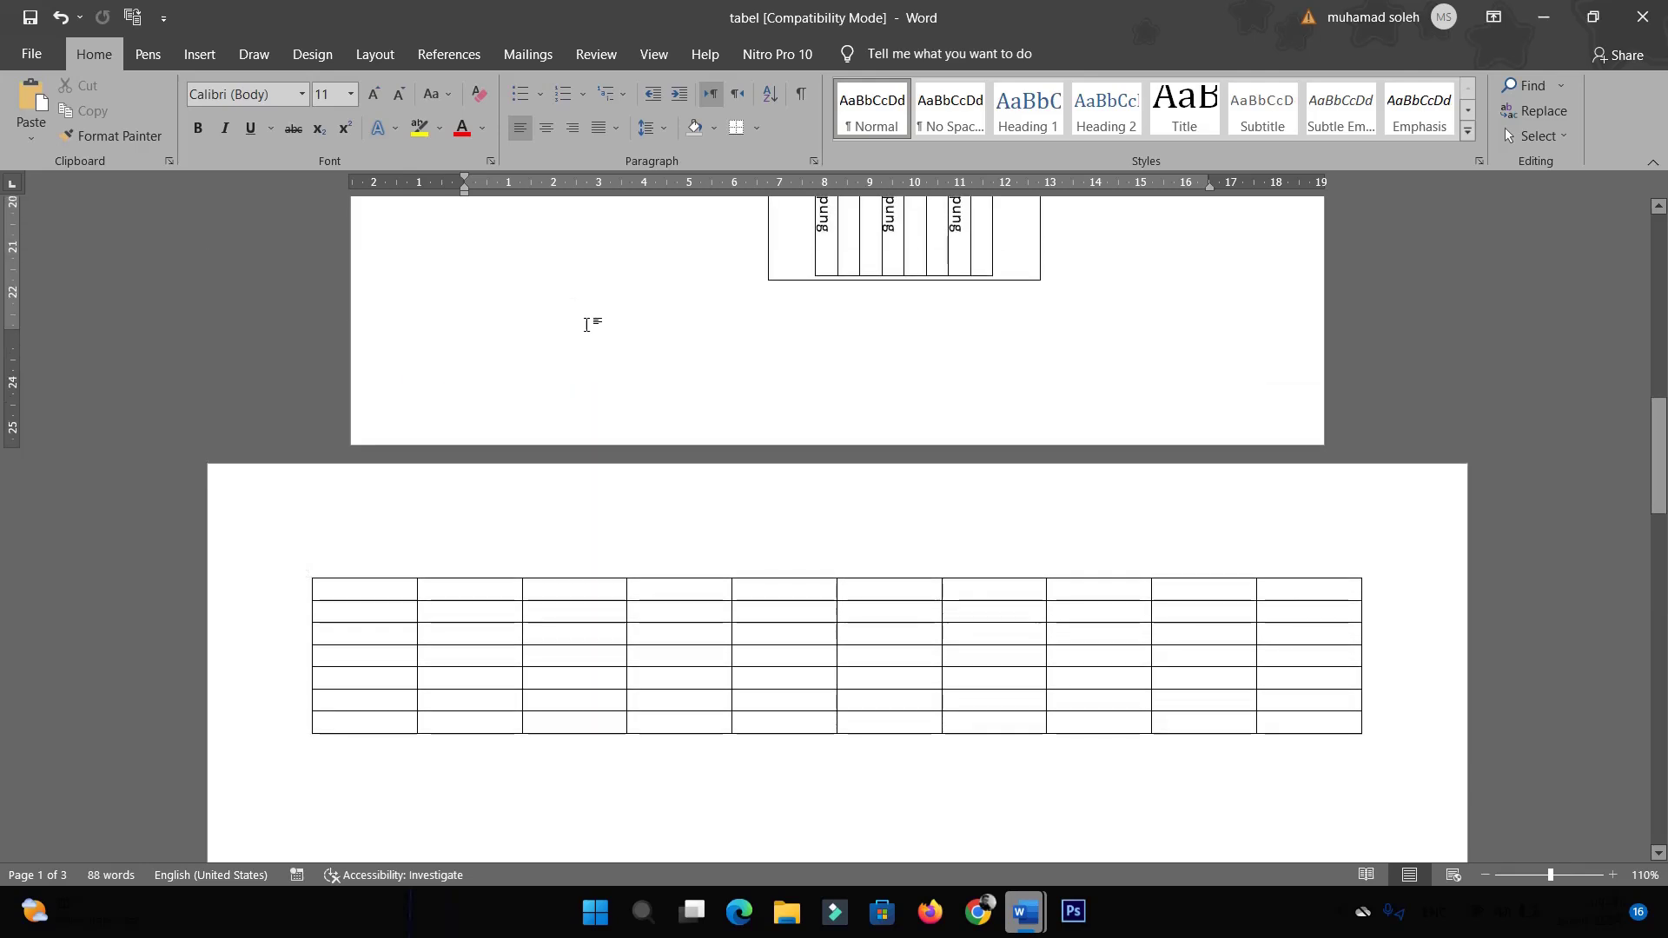
scroll(747, 374, "down", 2)
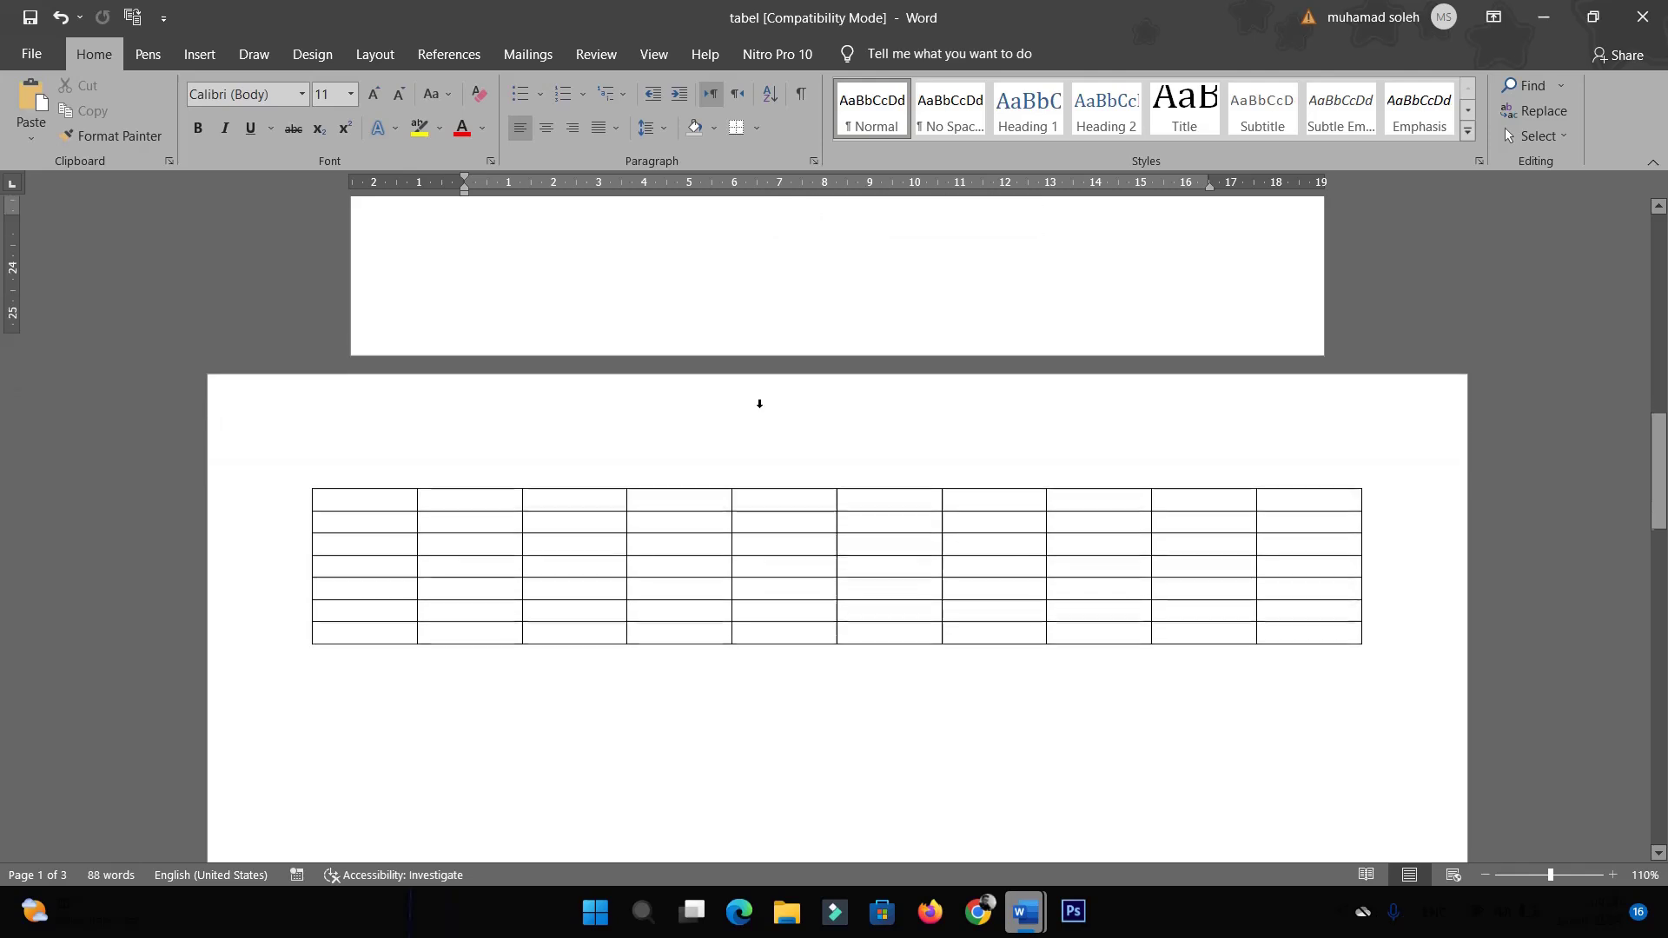
scroll(863, 454, "down", 2)
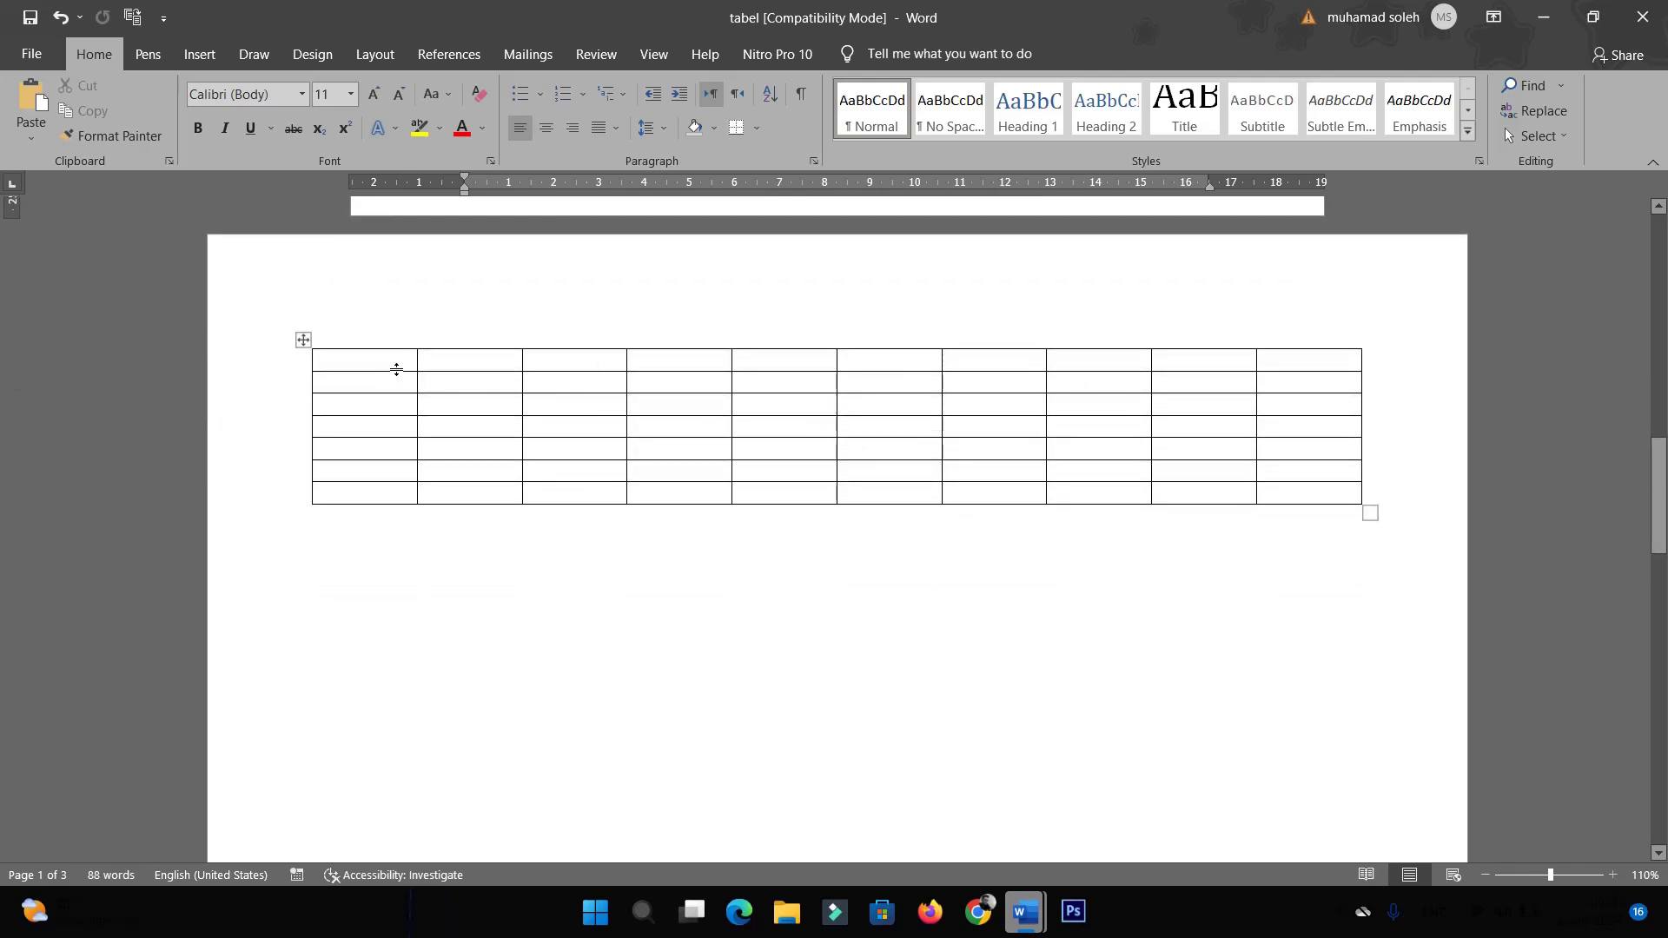
scroll(826, 376, "up", 2)
scroll(848, 383, "up", 3)
scroll(912, 404, "up", 4)
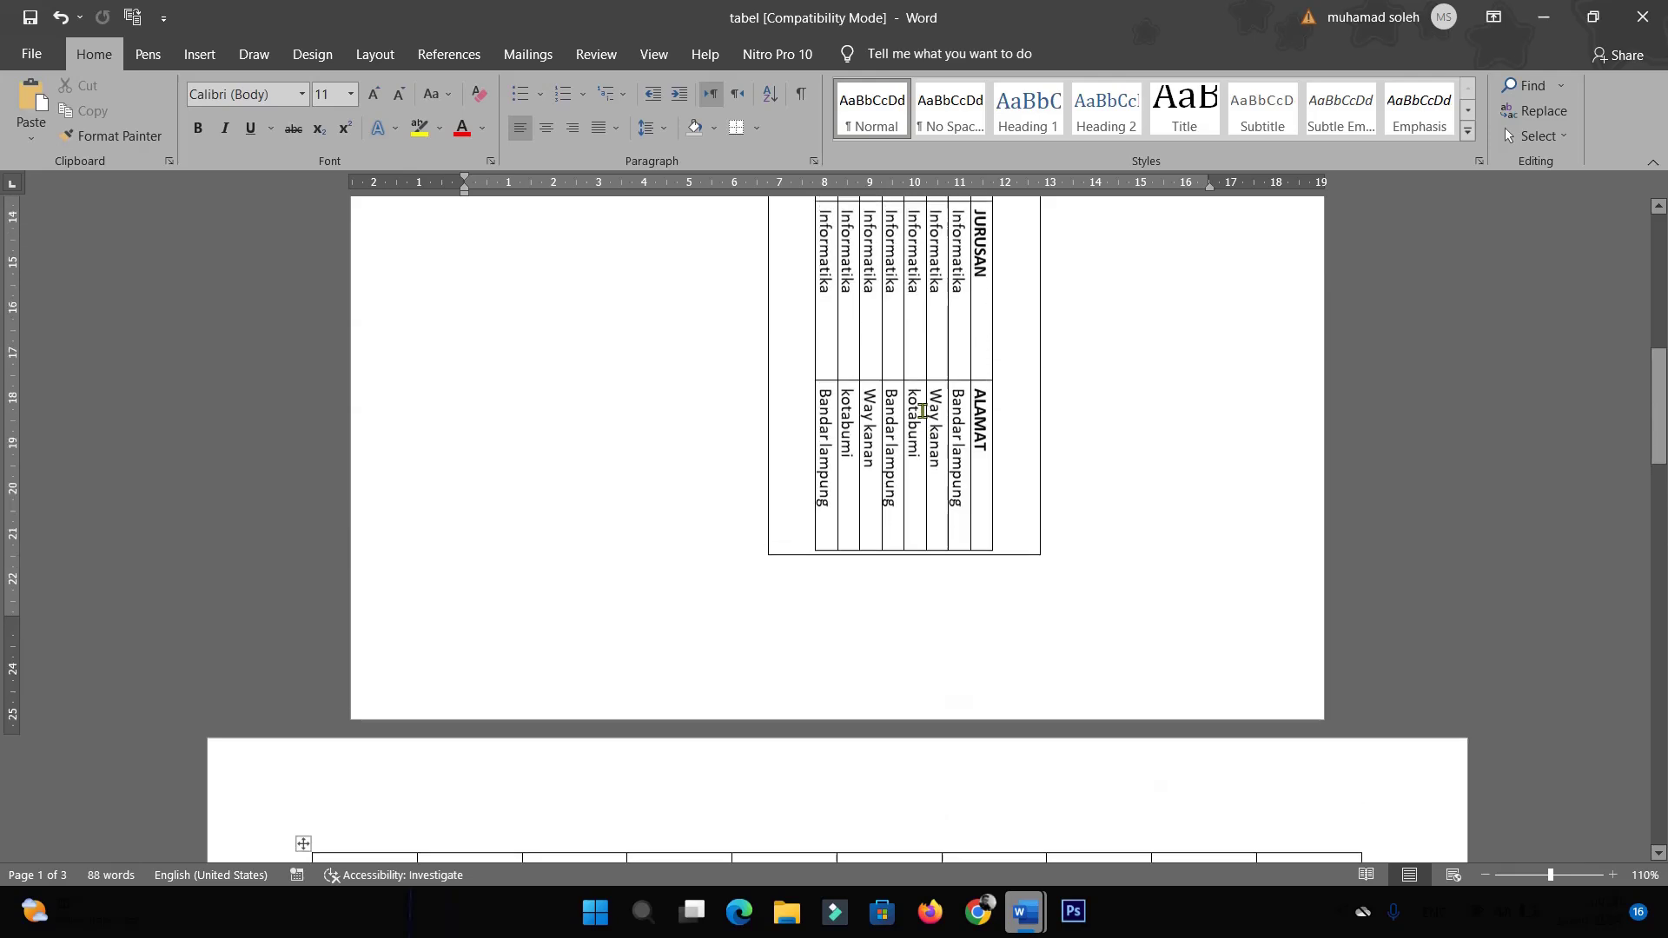
scroll(831, 465, "down", 5)
scroll(596, 565, "down", 3)
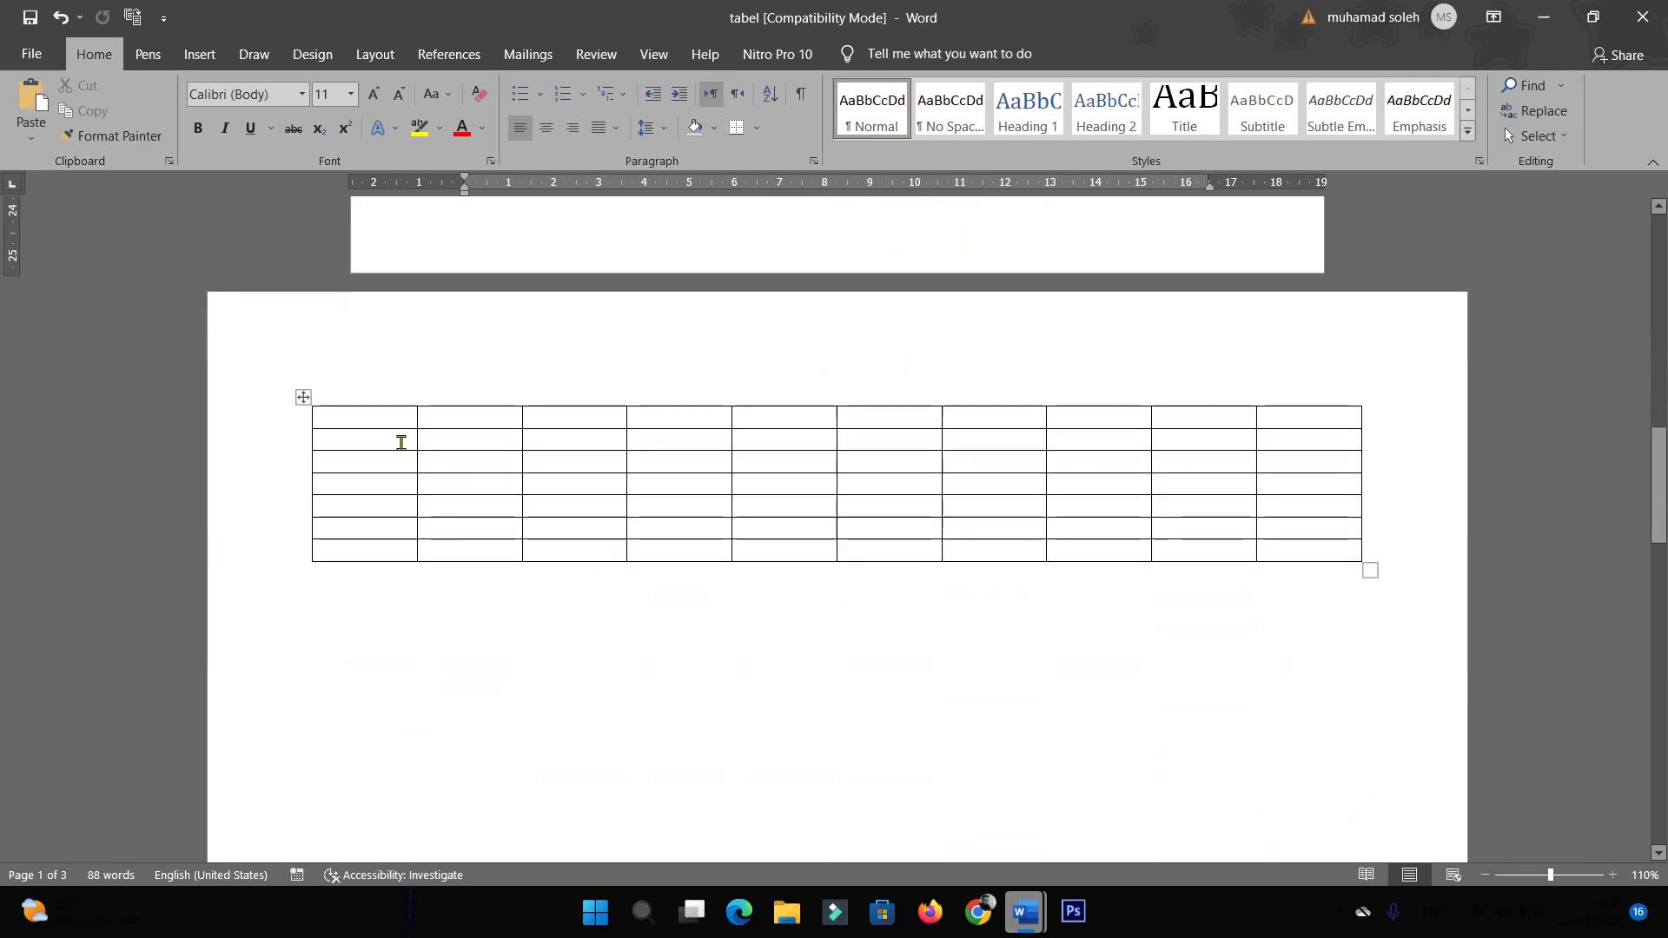
scroll(978, 425, "down", 4)
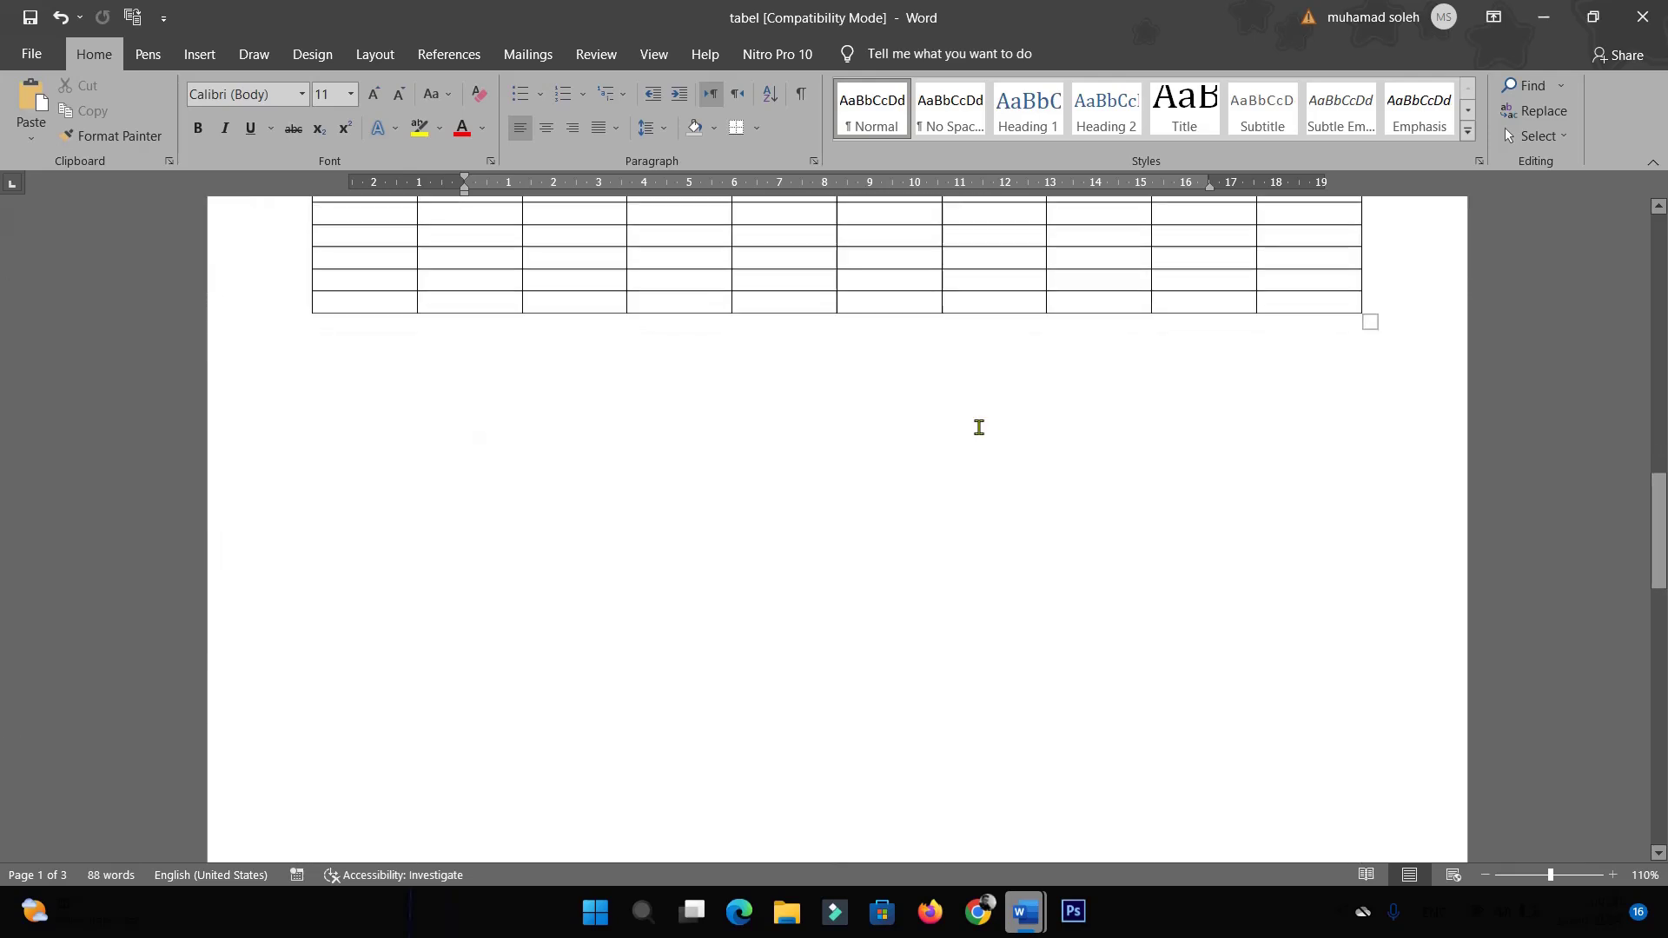
scroll(1023, 447, "down", 4)
scroll(1023, 446, "down", 6)
scroll(1027, 456, "up", 1)
scroll(1027, 456, "up", 13)
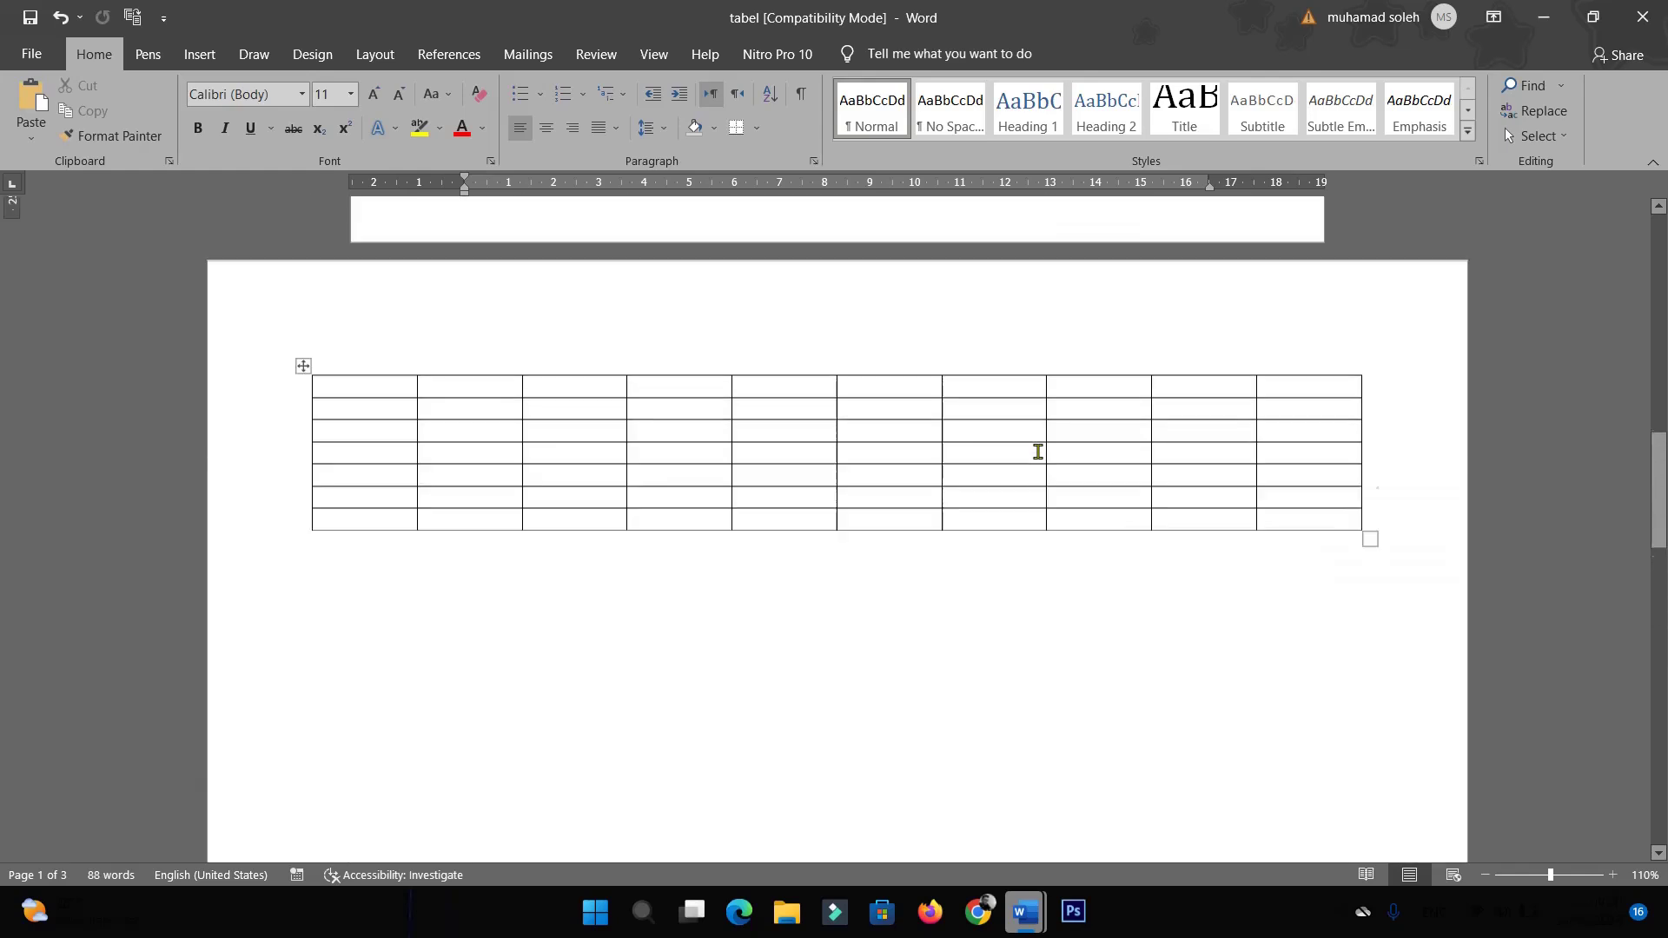
scroll(1036, 451, "up", 4)
scroll(969, 443, "up", 5)
scroll(971, 445, "up", 4)
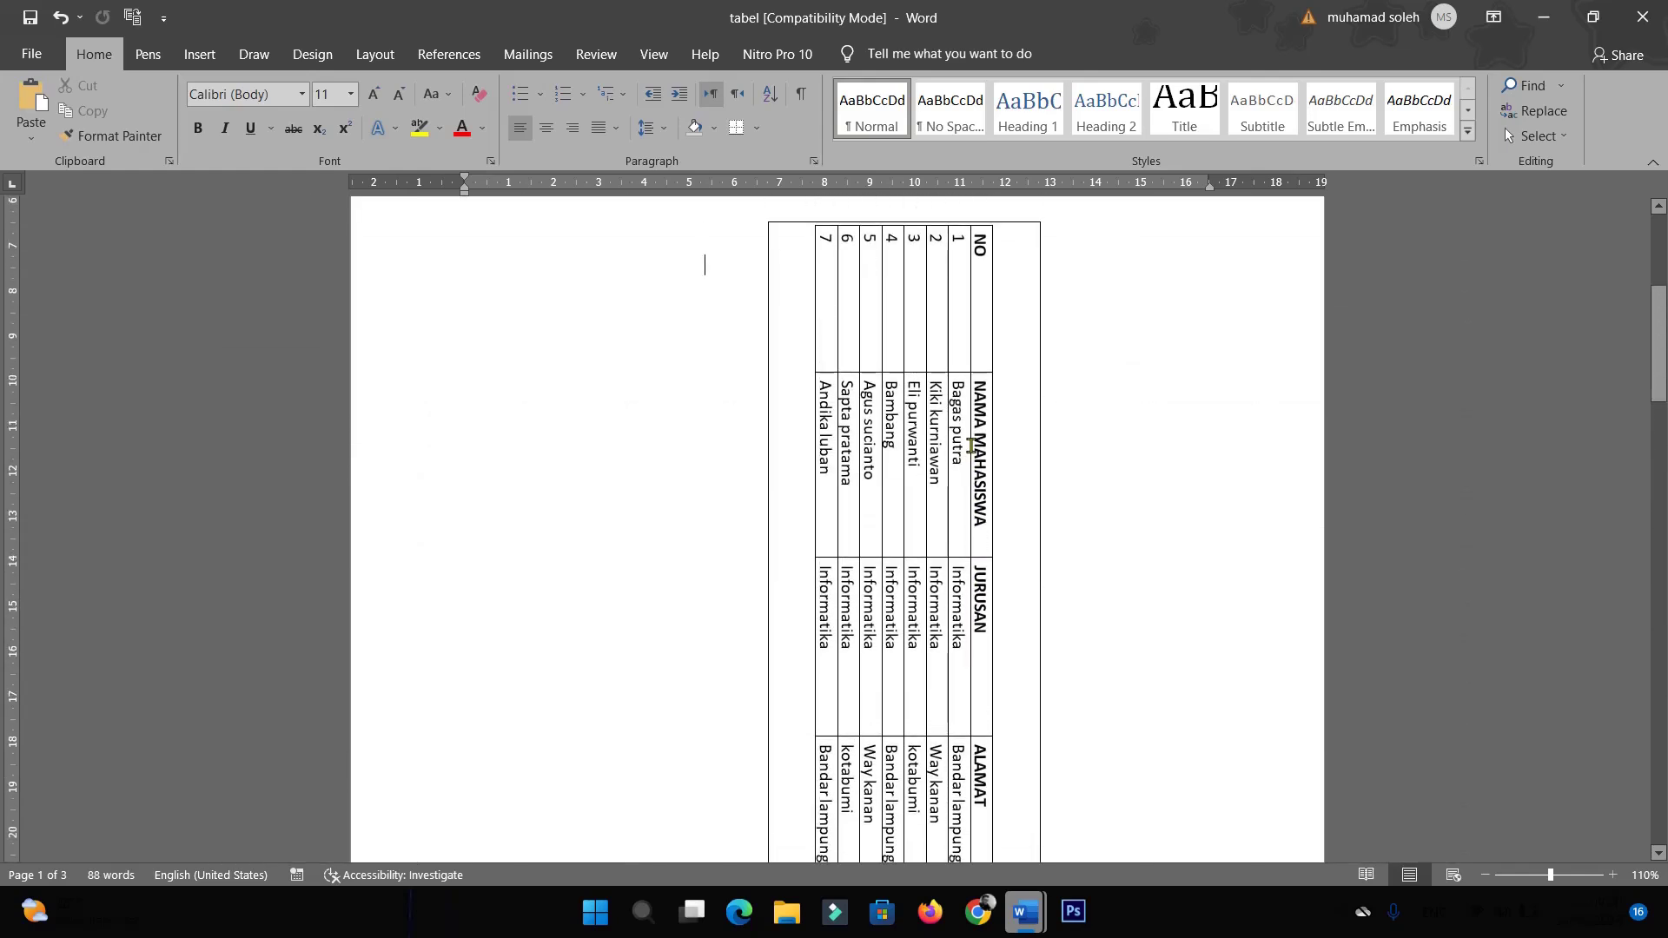
Undo the table rotation and the inserted quote text box, ending the Visual Basic error
key("ctrl+z")
key("ctrl+z")
key("ctrl+z")
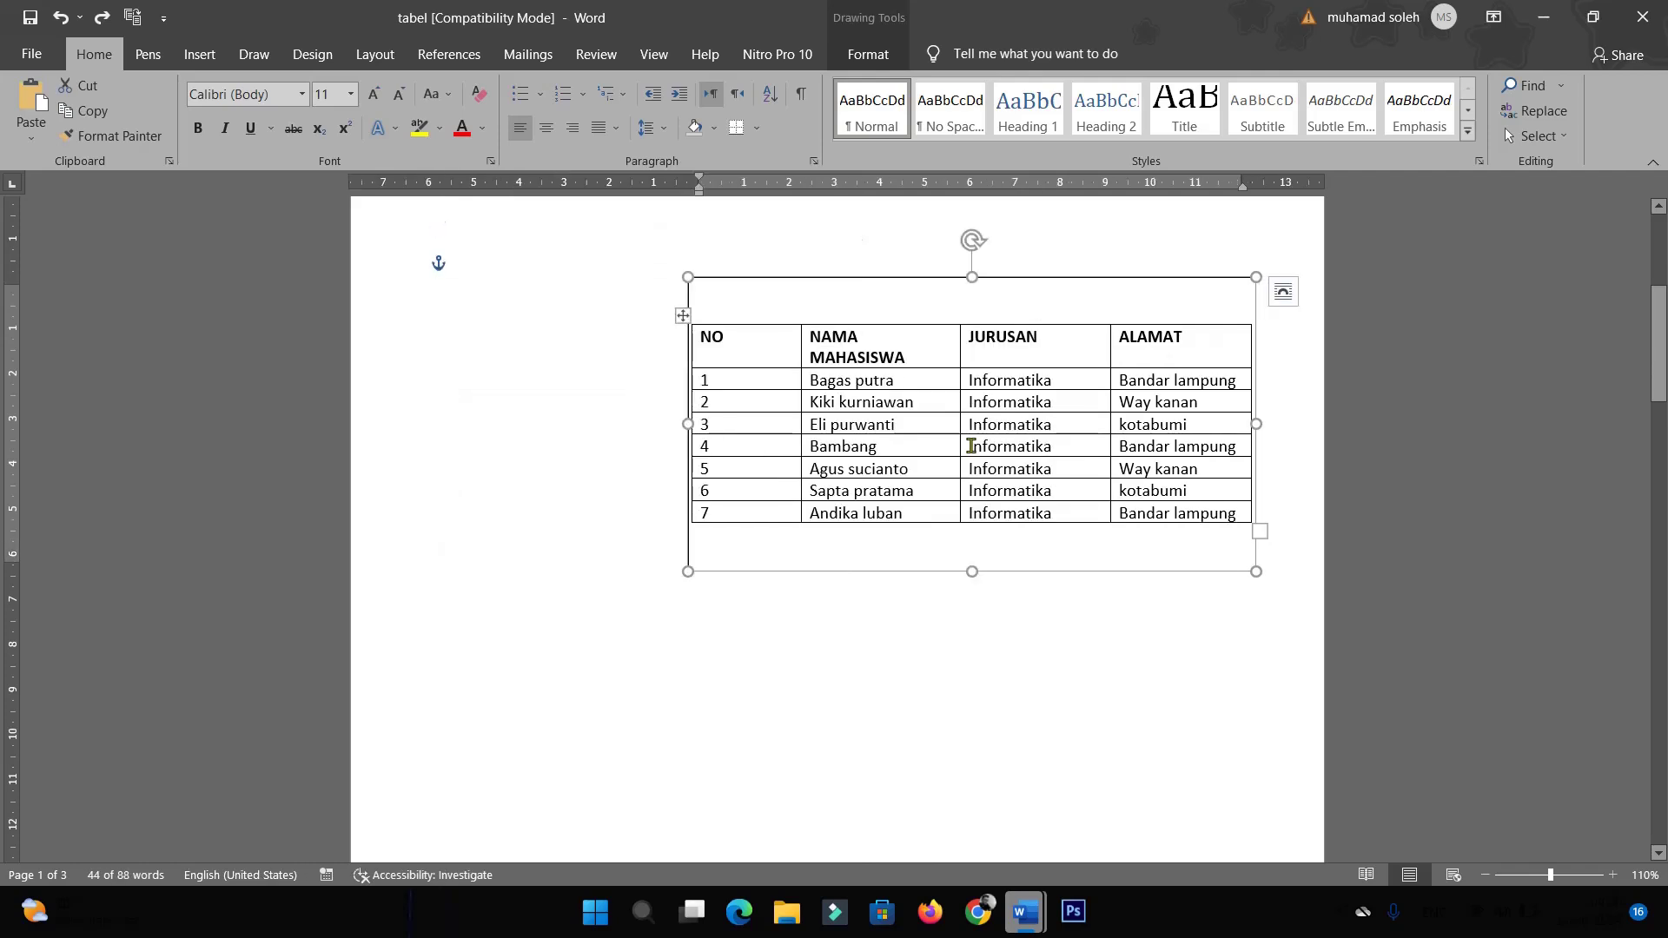
key("ctrl+z")
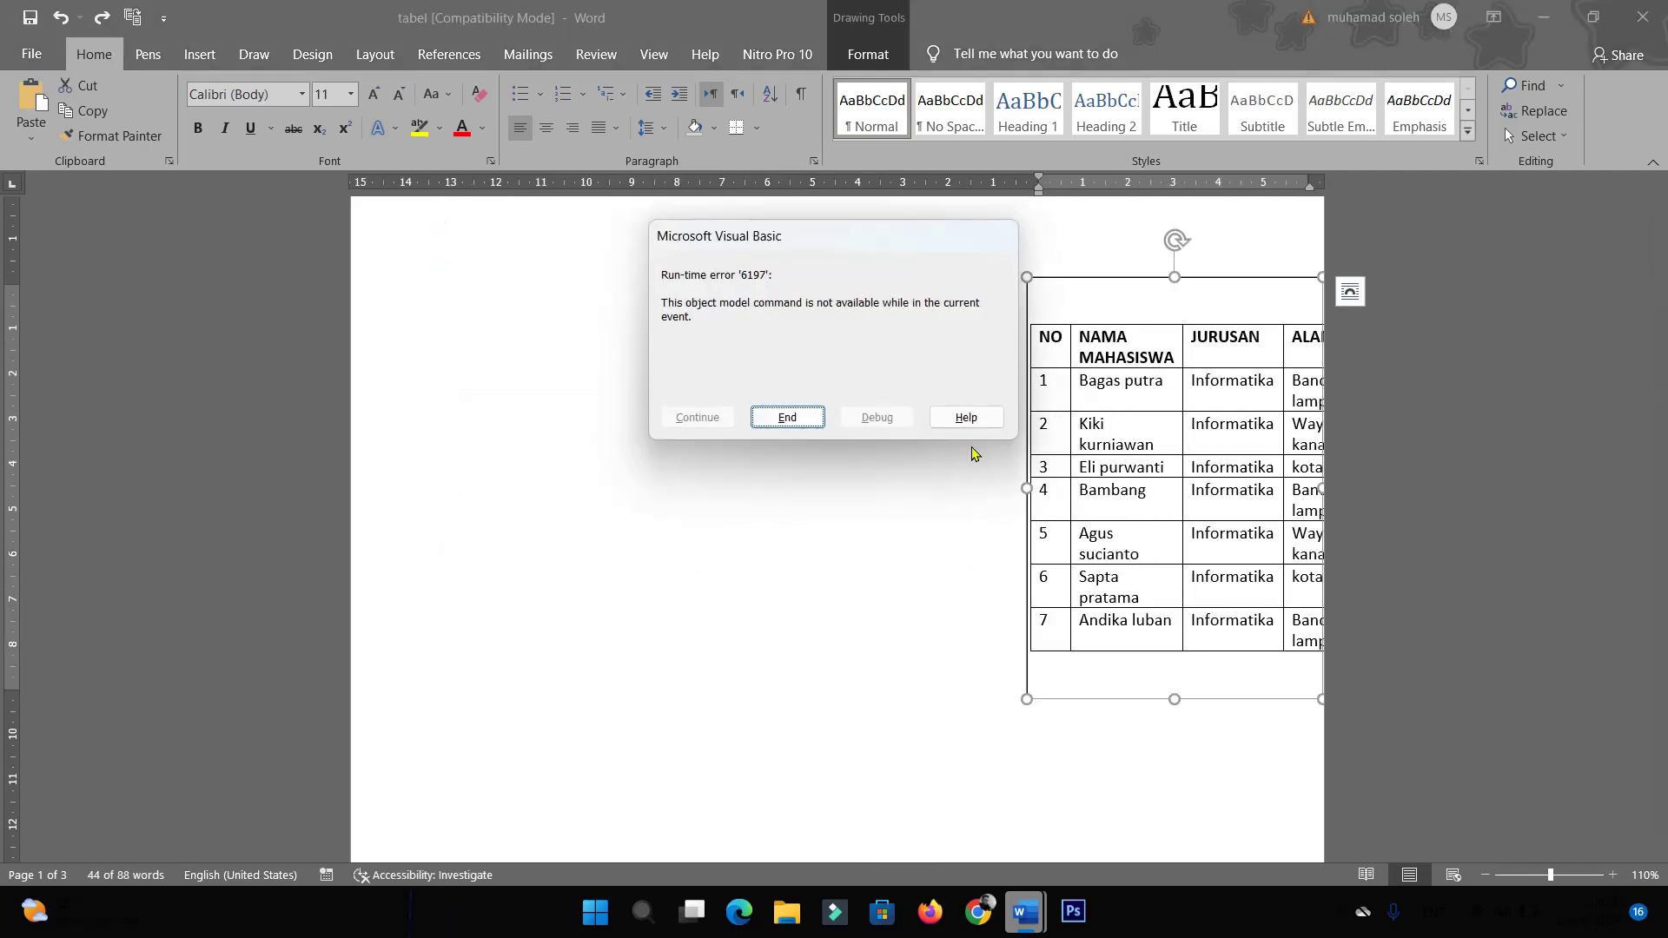
left_click(803, 416)
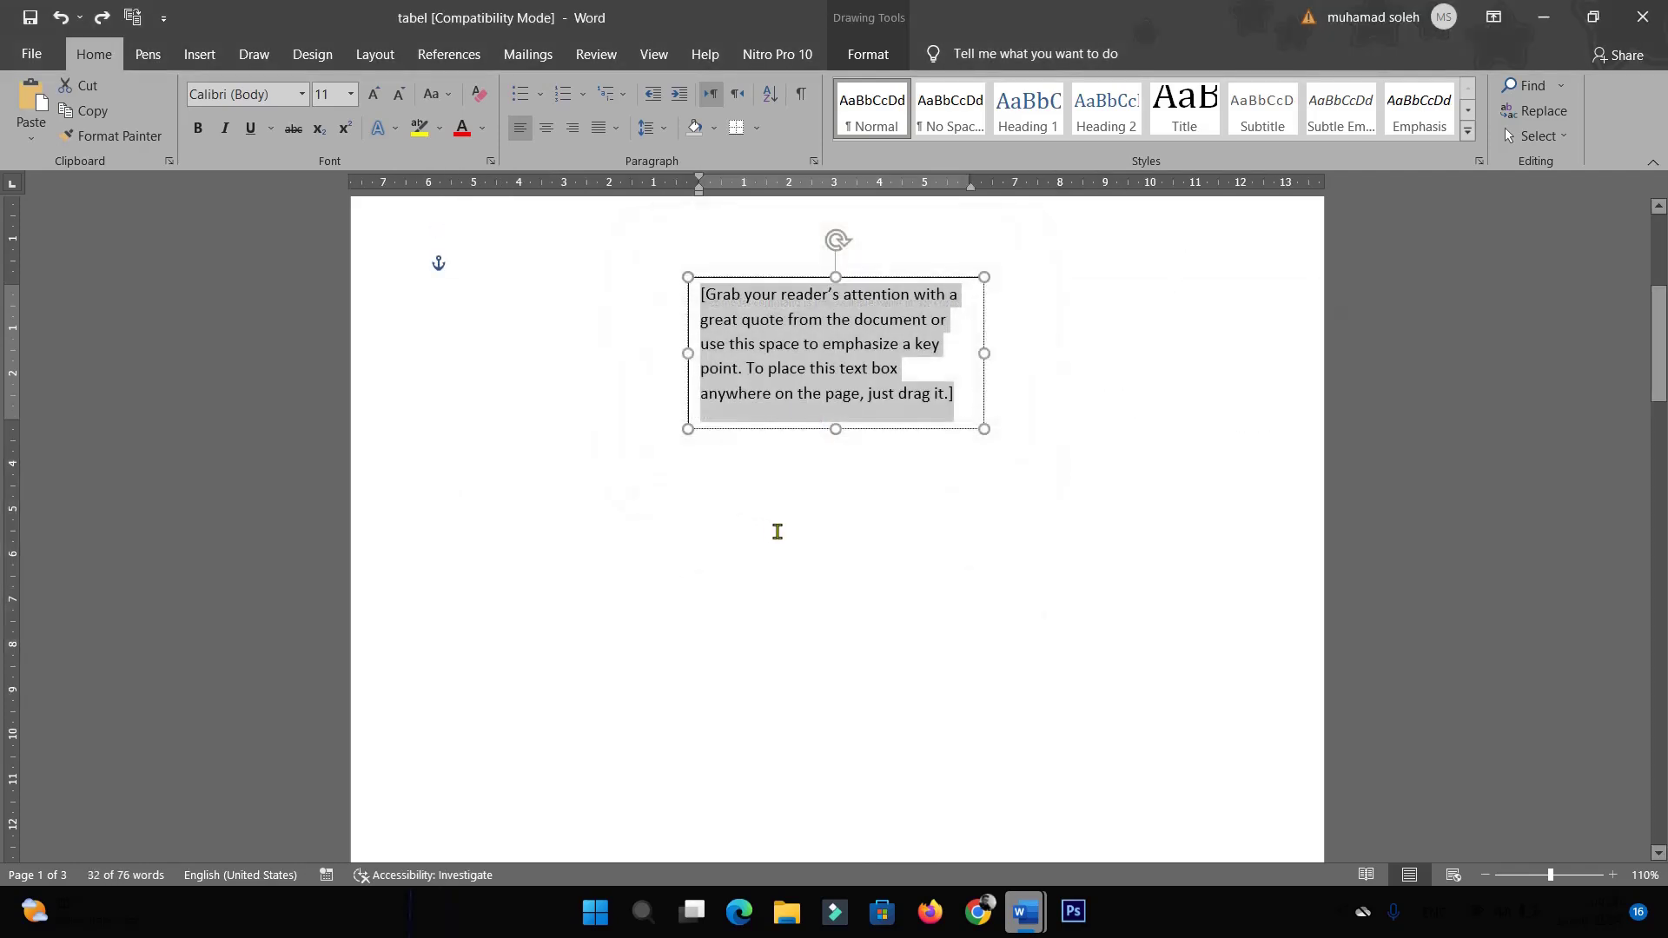
key("ctrl+z")
key("ctrl+z")
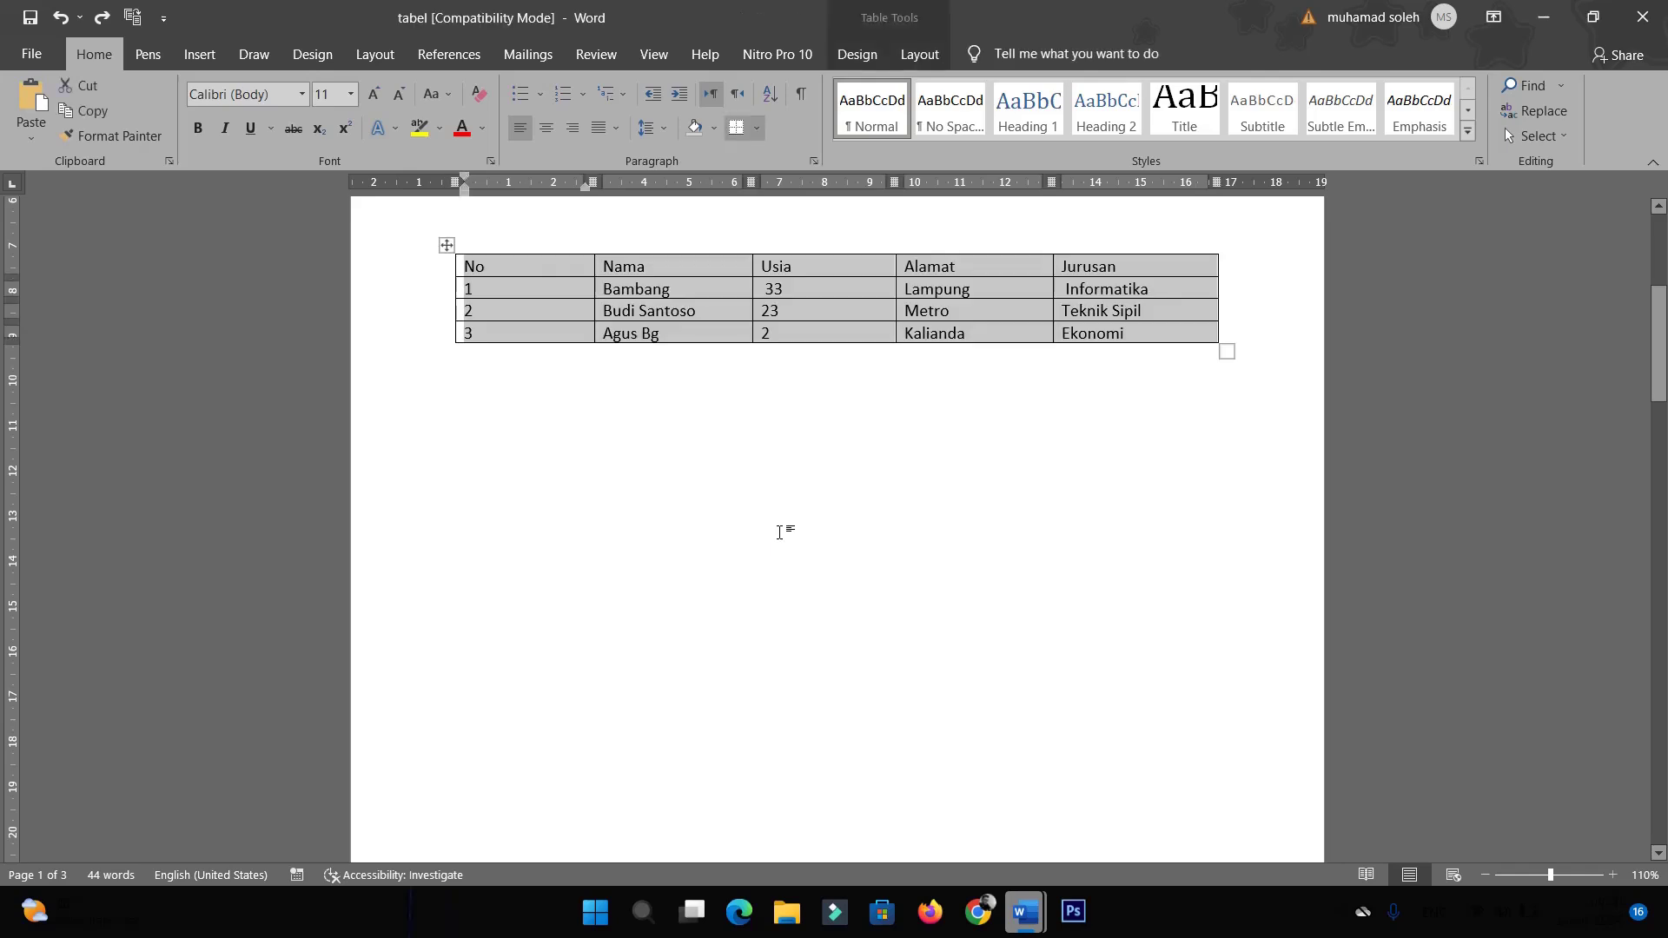
Remove the added landscape page so only the two upright tables remain
scroll(779, 532, "down", 10)
scroll(779, 532, "down", 10)
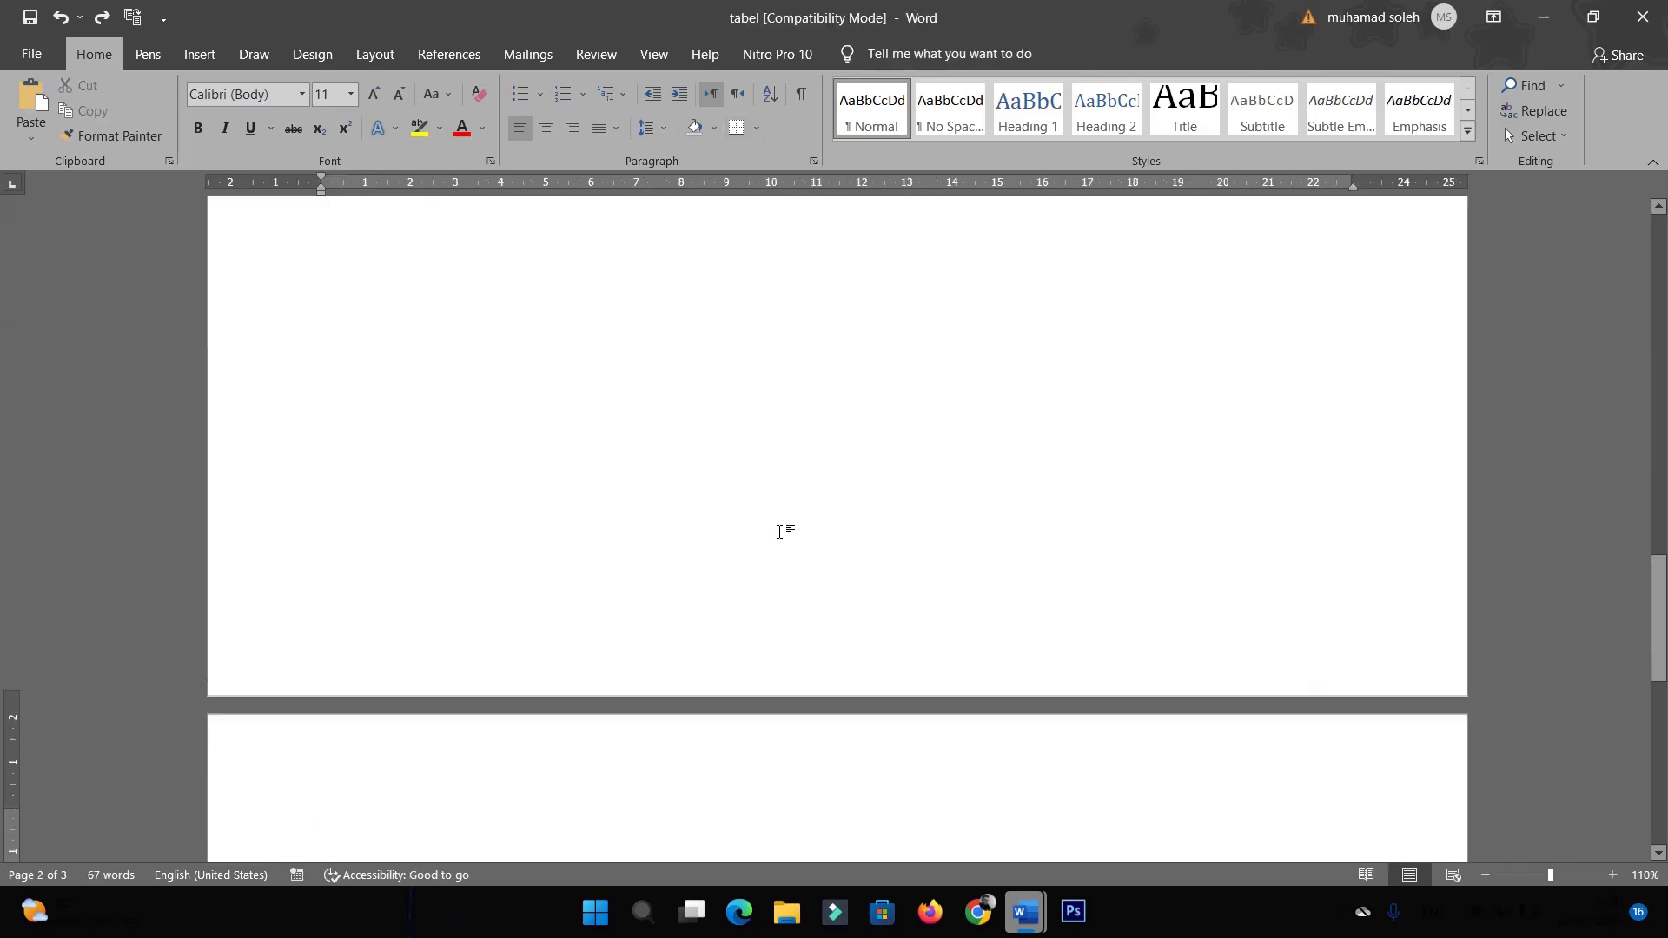
scroll(779, 533, "down", 1)
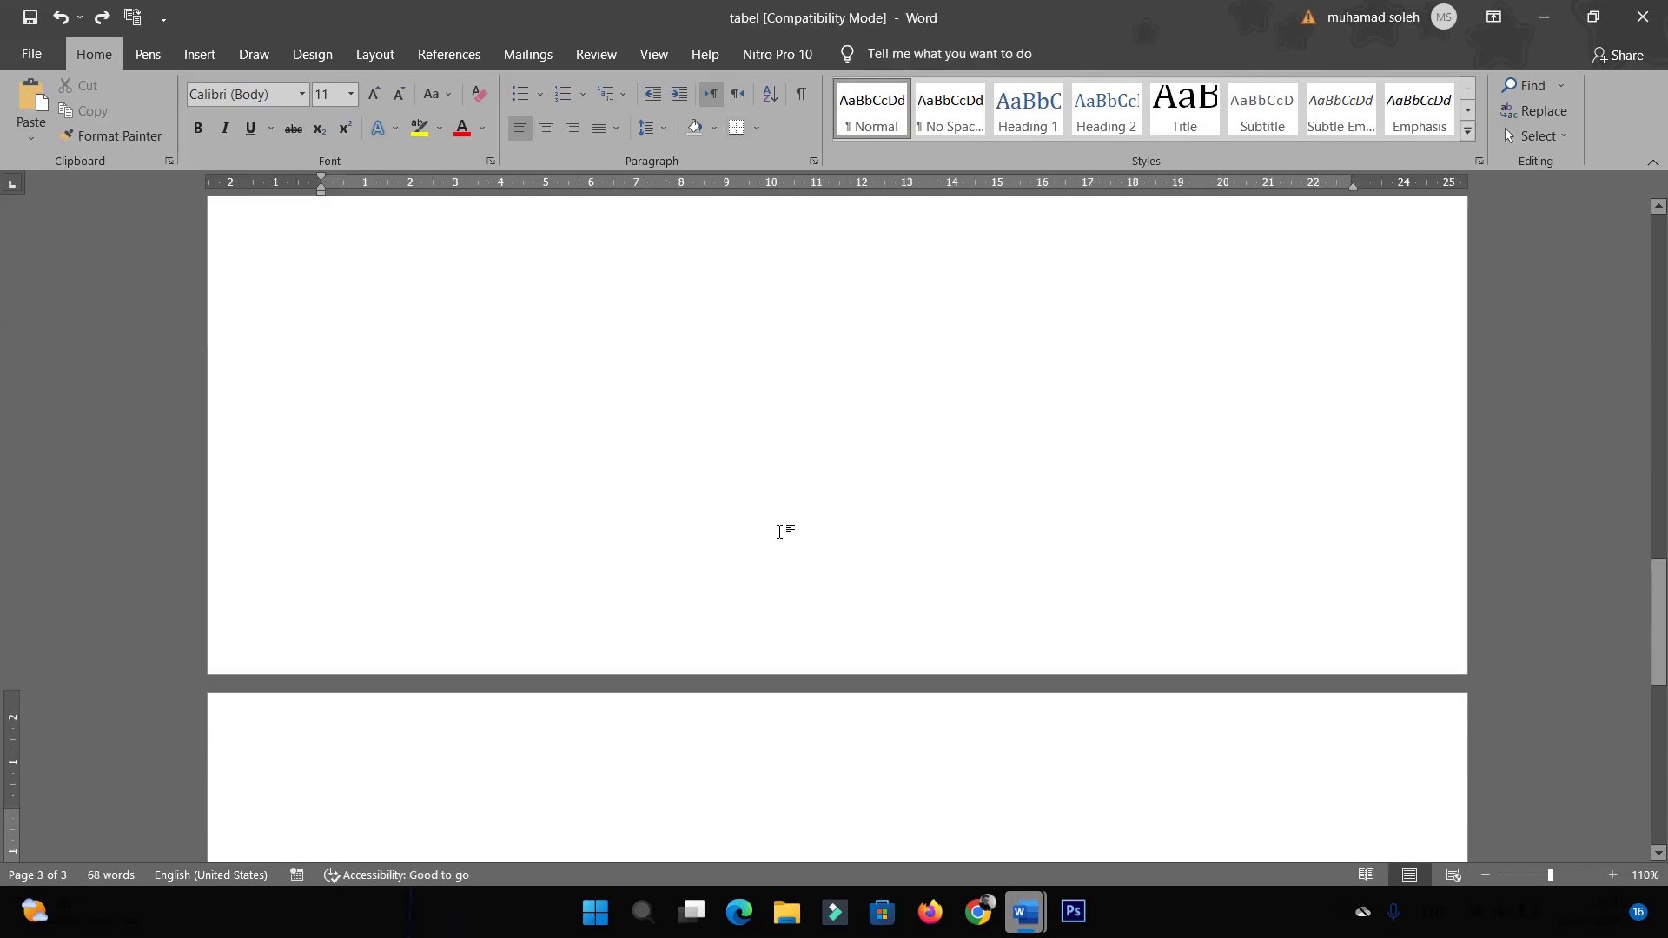
key("BackSpace")
key("BackSpace")
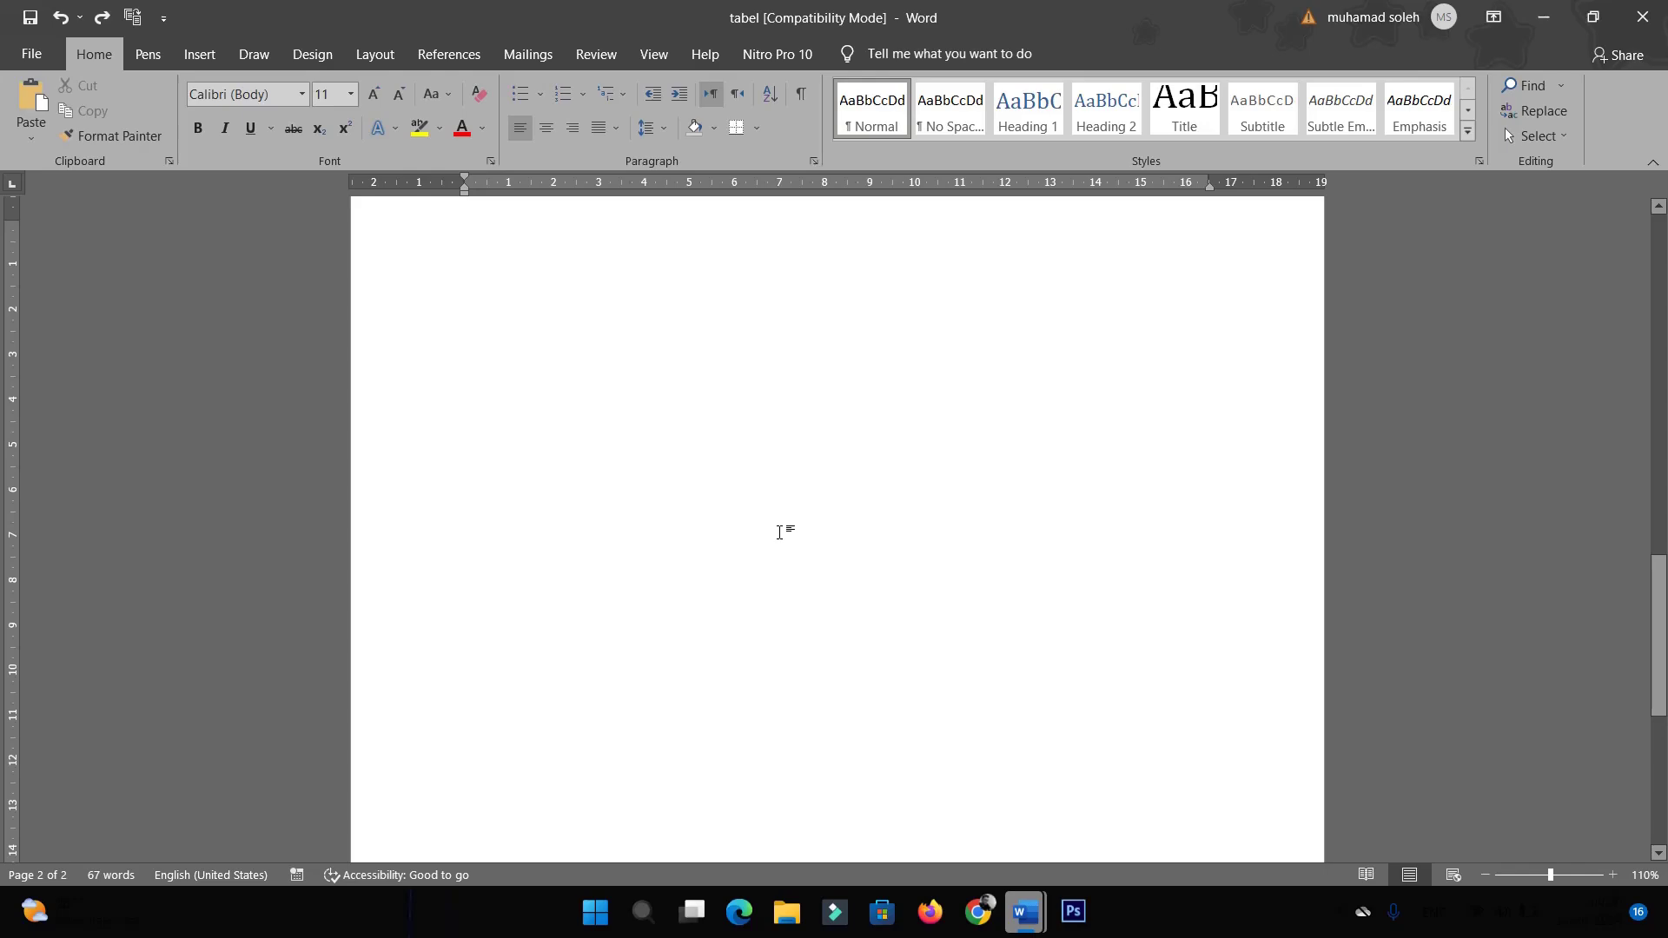
scroll(871, 481, "up", 3)
scroll(931, 474, "up", 5)
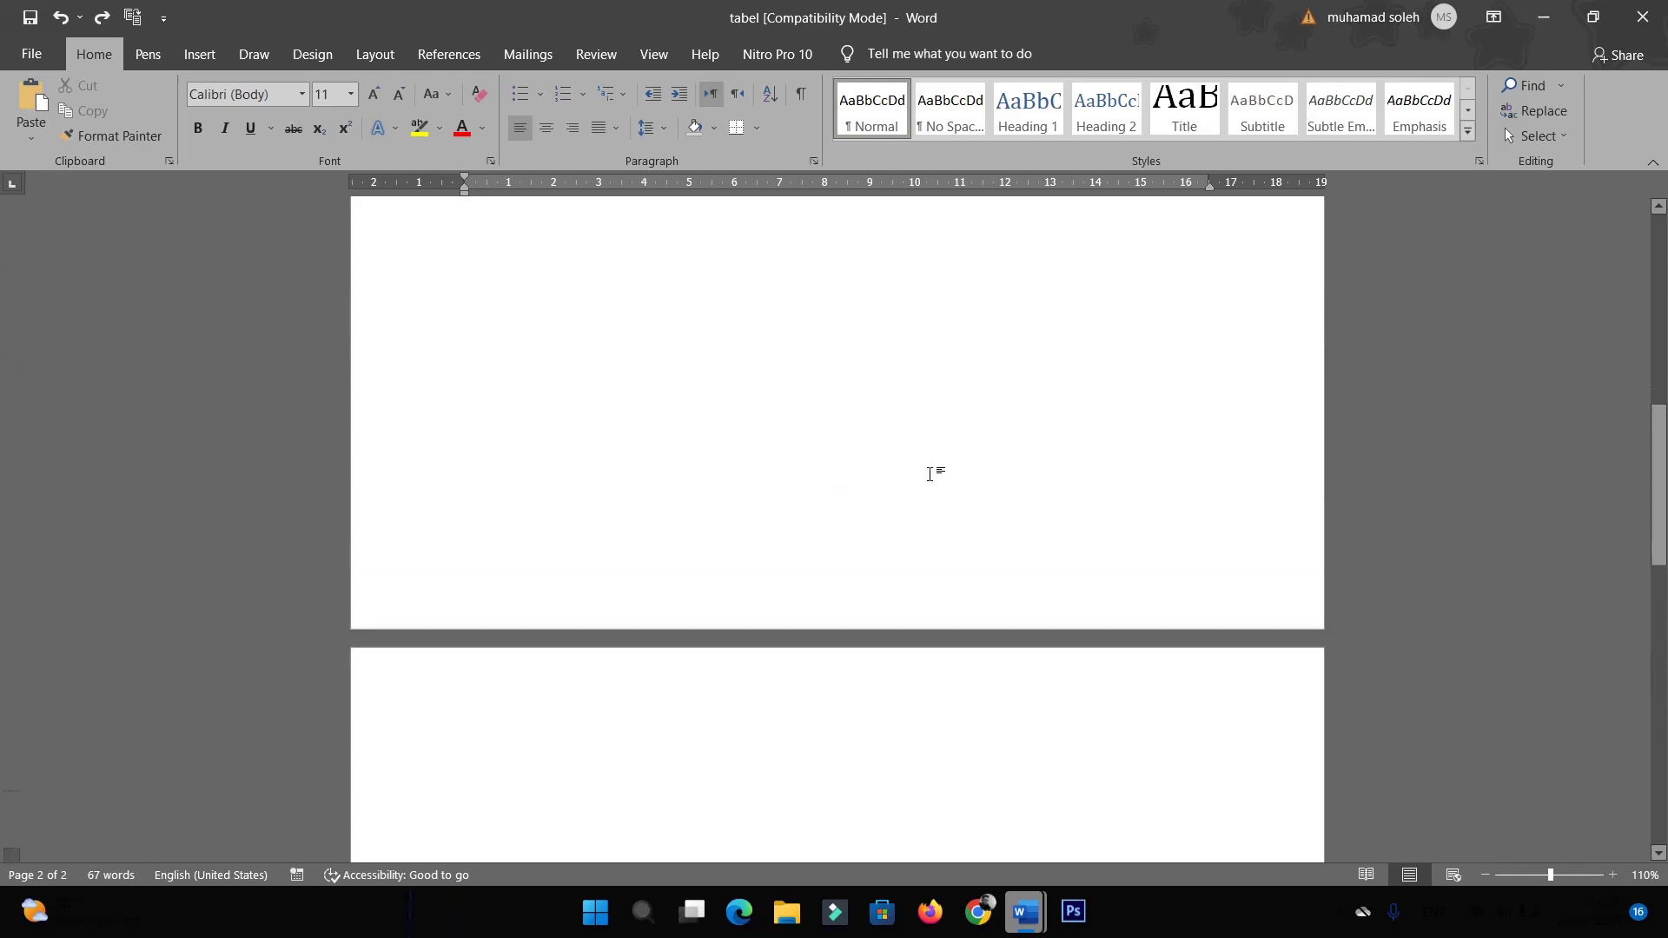
scroll(931, 473, "up", 10)
scroll(932, 473, "up", 2)
scroll(1077, 496, "down", 6)
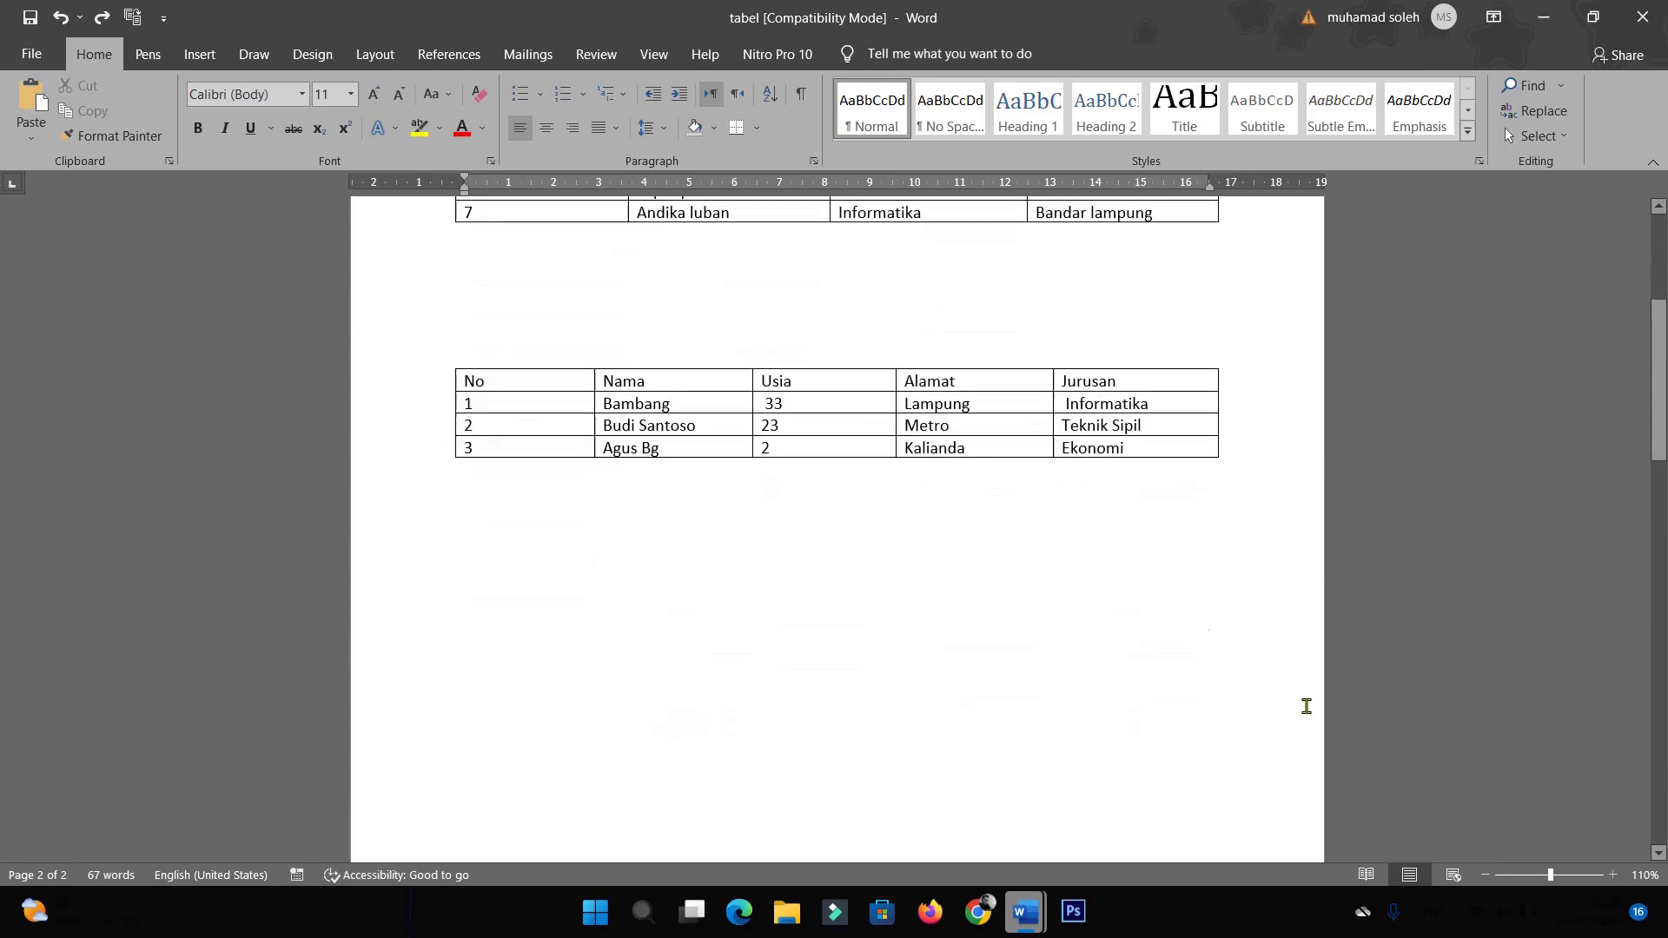
scroll(1303, 699, "up", 6)
Select and copy the whole NO/NAMA MAHASISWA student table
left_click(578, 342)
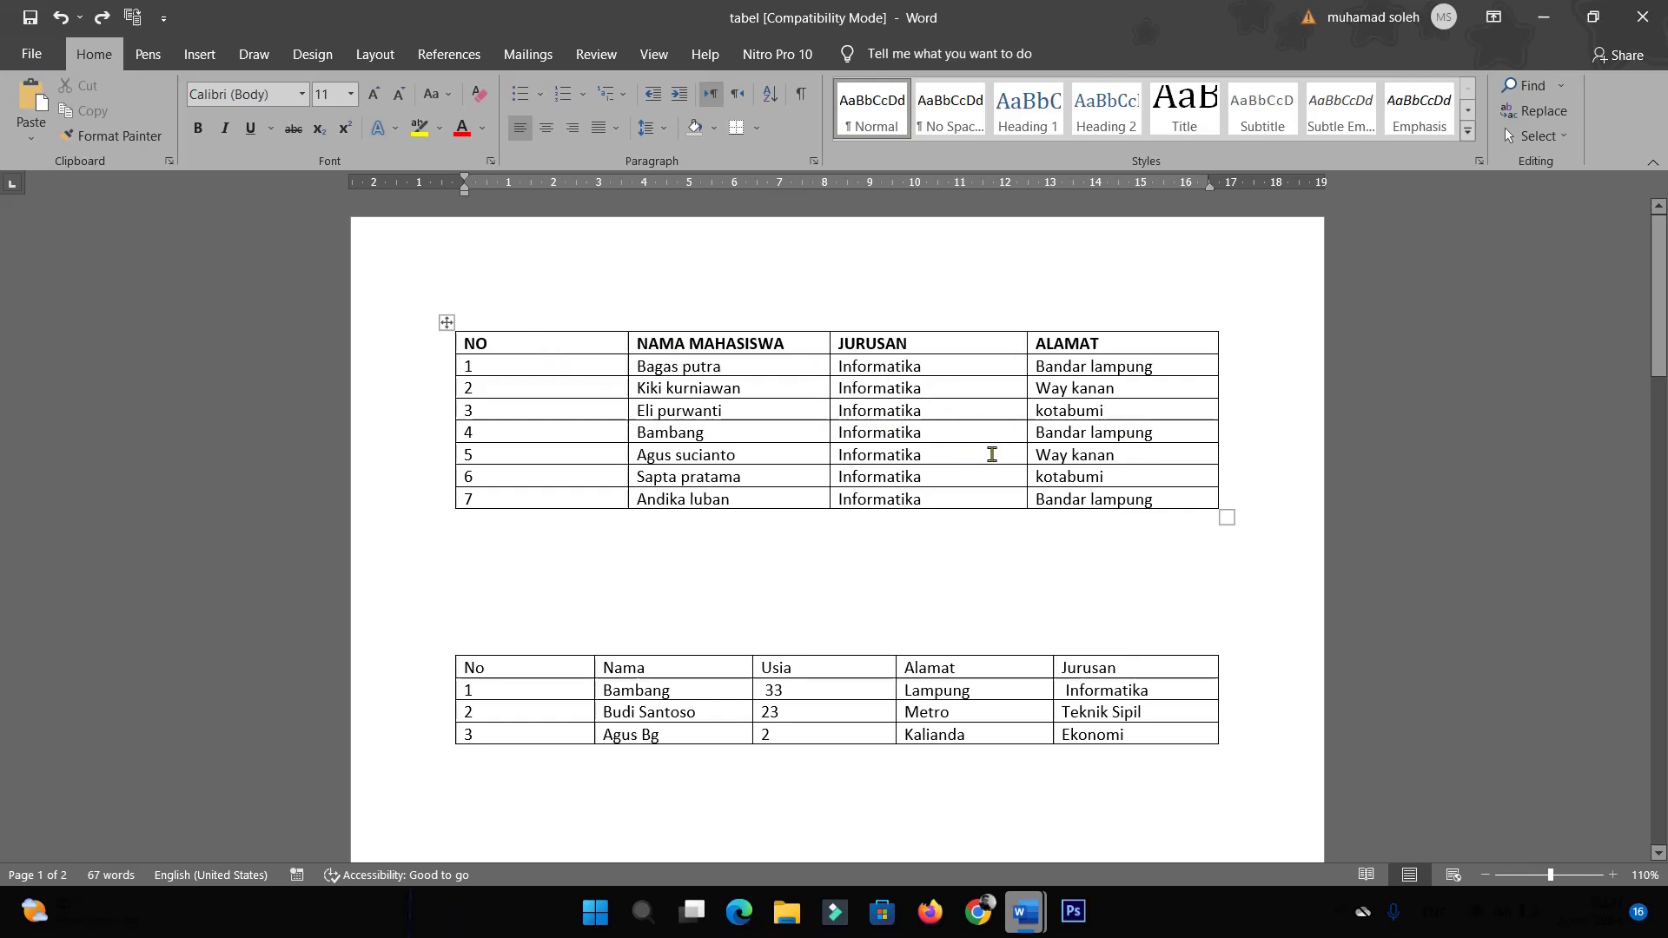
mouse_move(1171, 502)
left_mouse_down()
mouse_move(533, 347)
mouse_move(570, 360)
left_mouse_up()
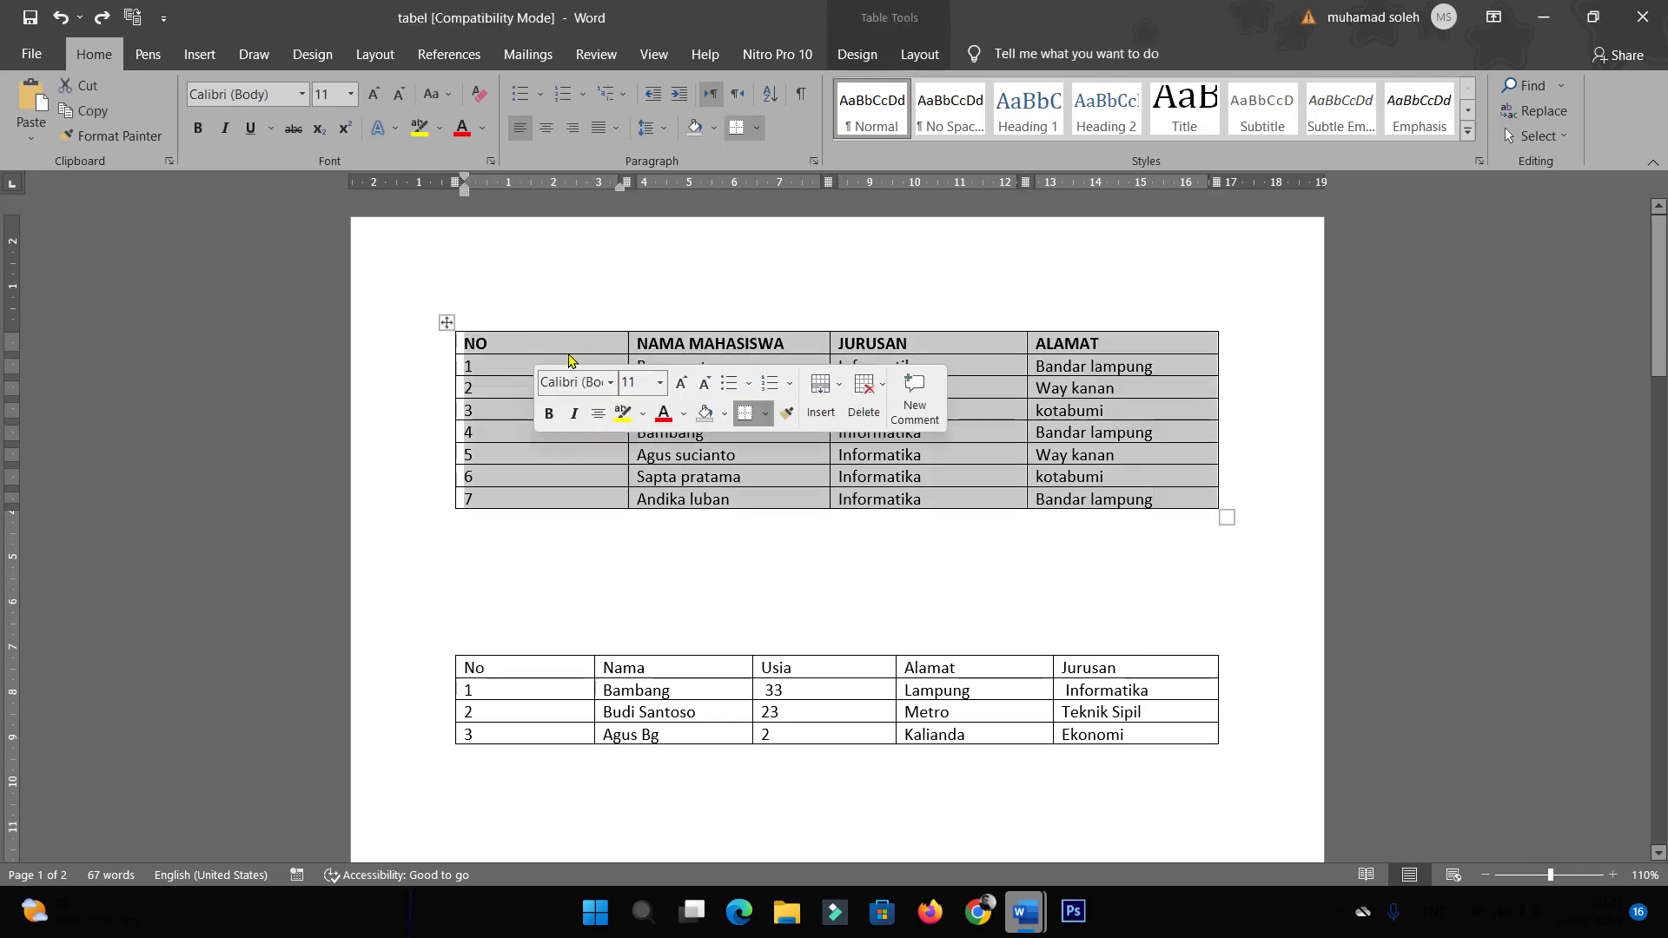
right_click(607, 347)
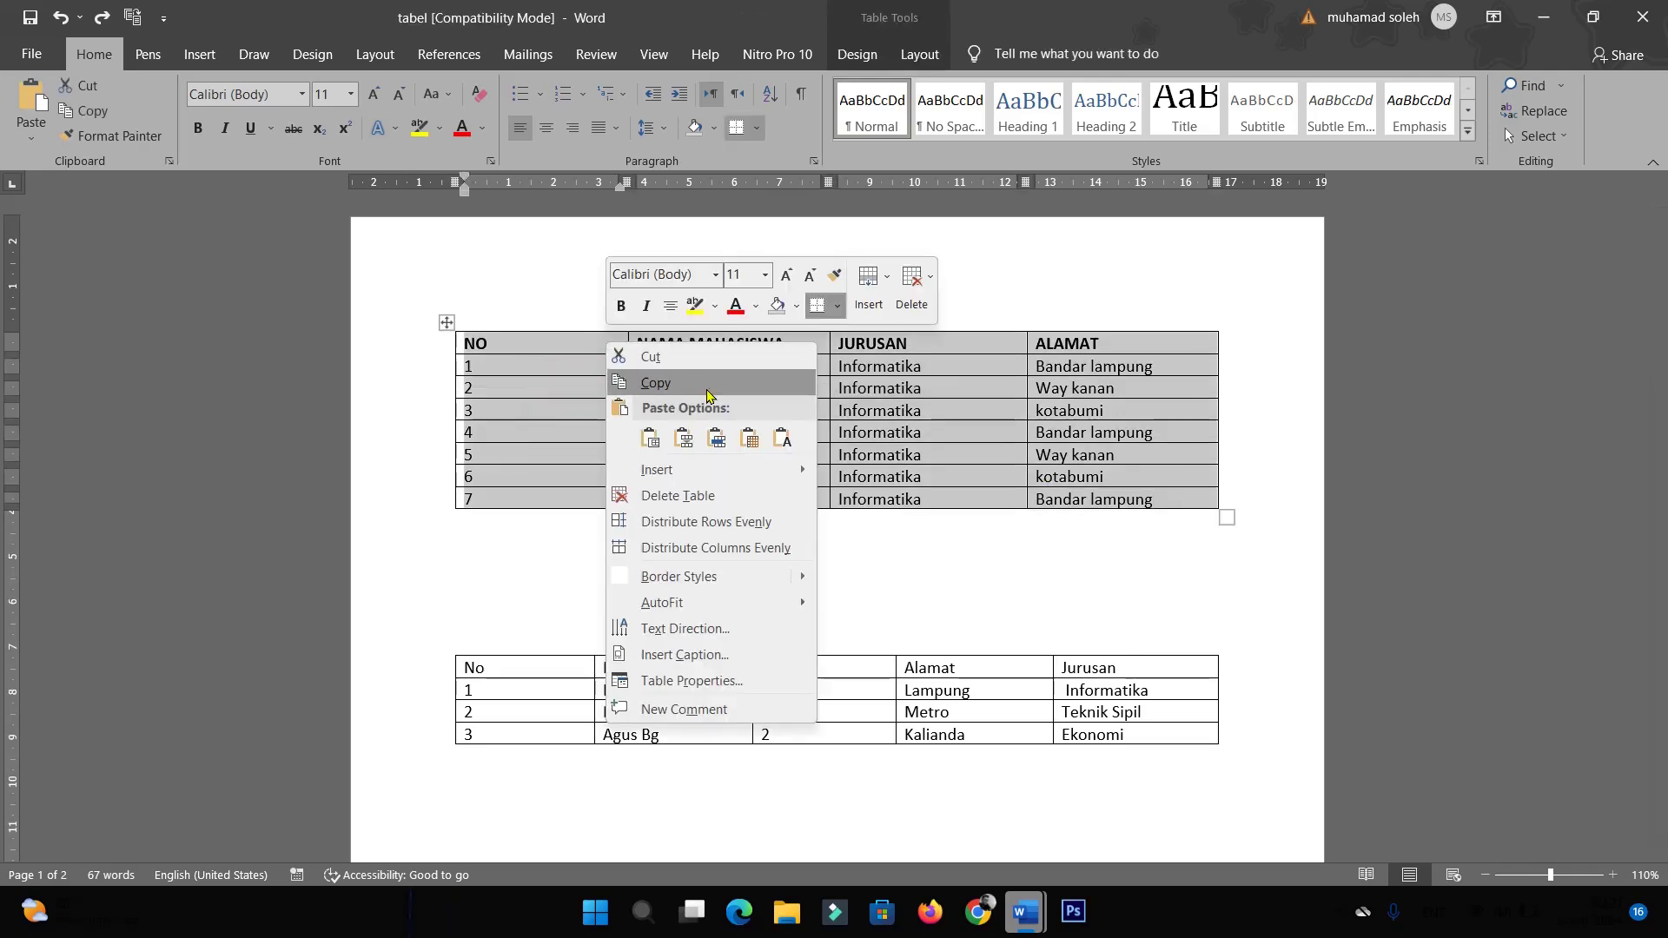
left_click(694, 393)
Place the cursor on the blank second page
scroll(946, 465, "down", 5)
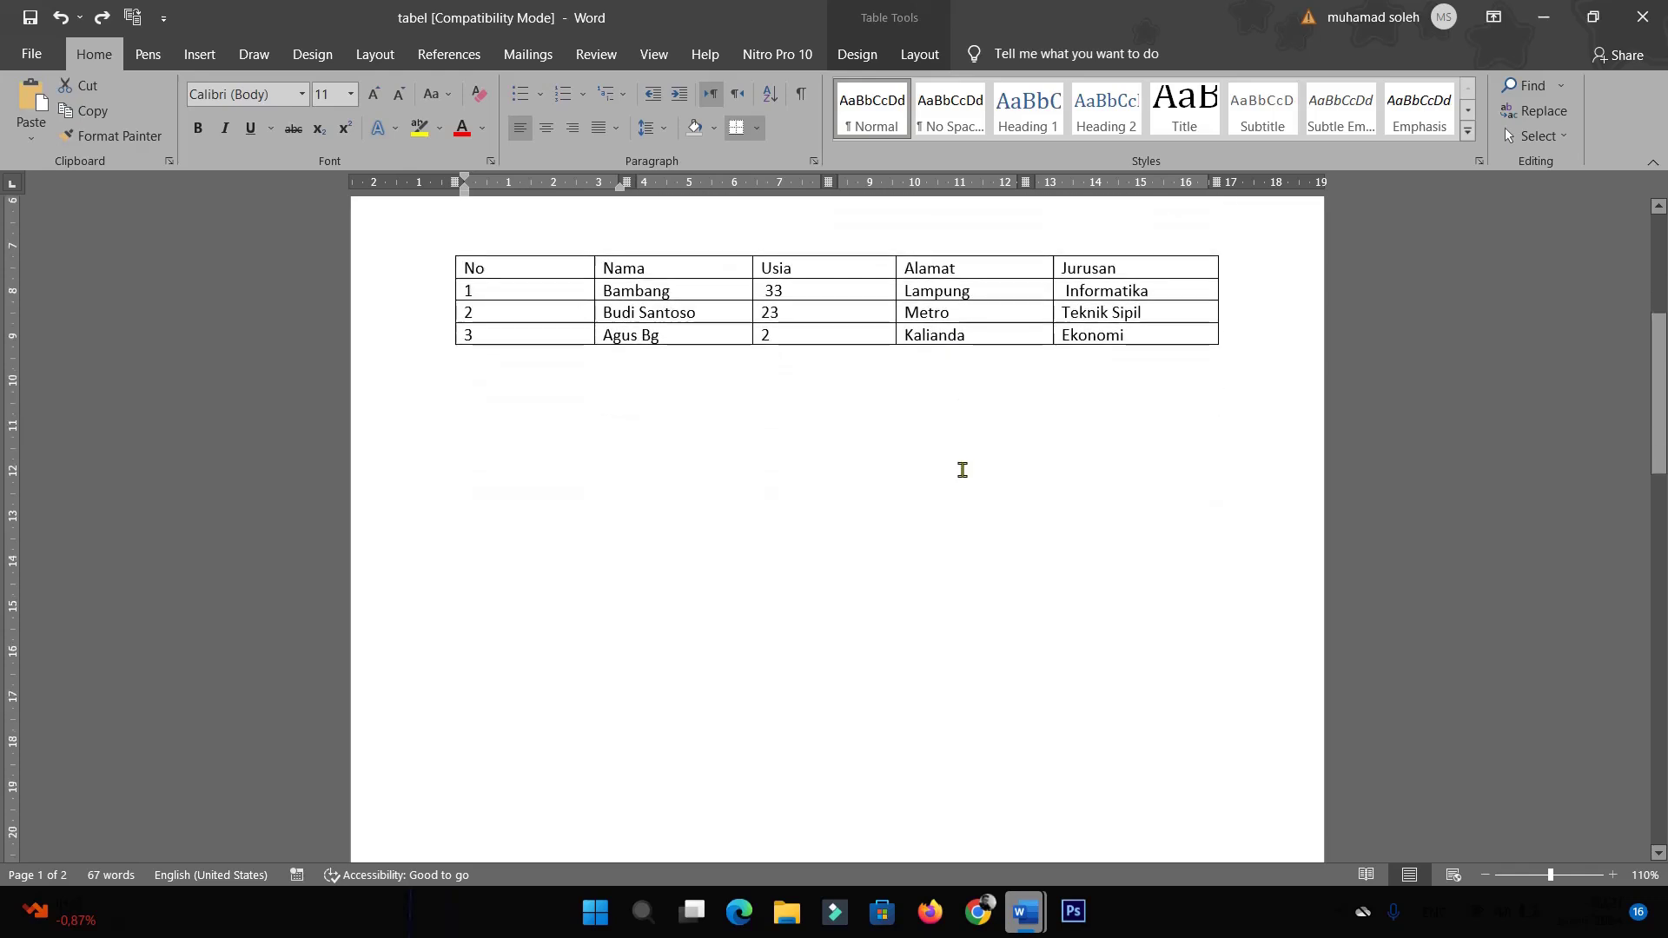
scroll(963, 470, "down", 4)
scroll(644, 443, "down", 2)
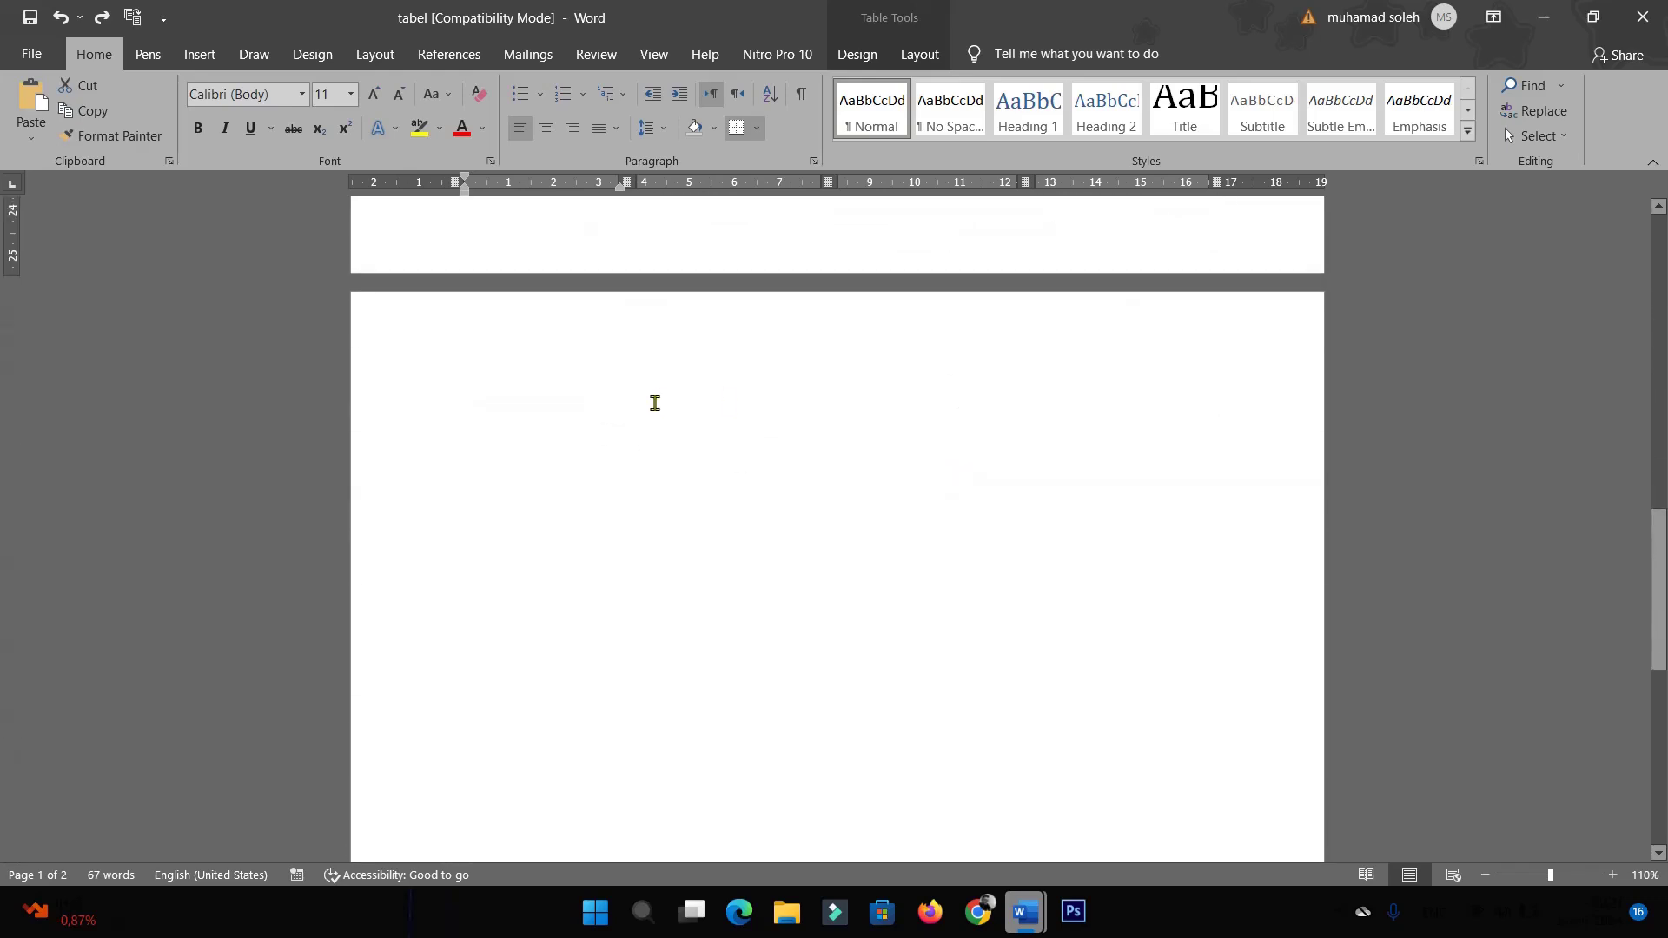
left_click(672, 473)
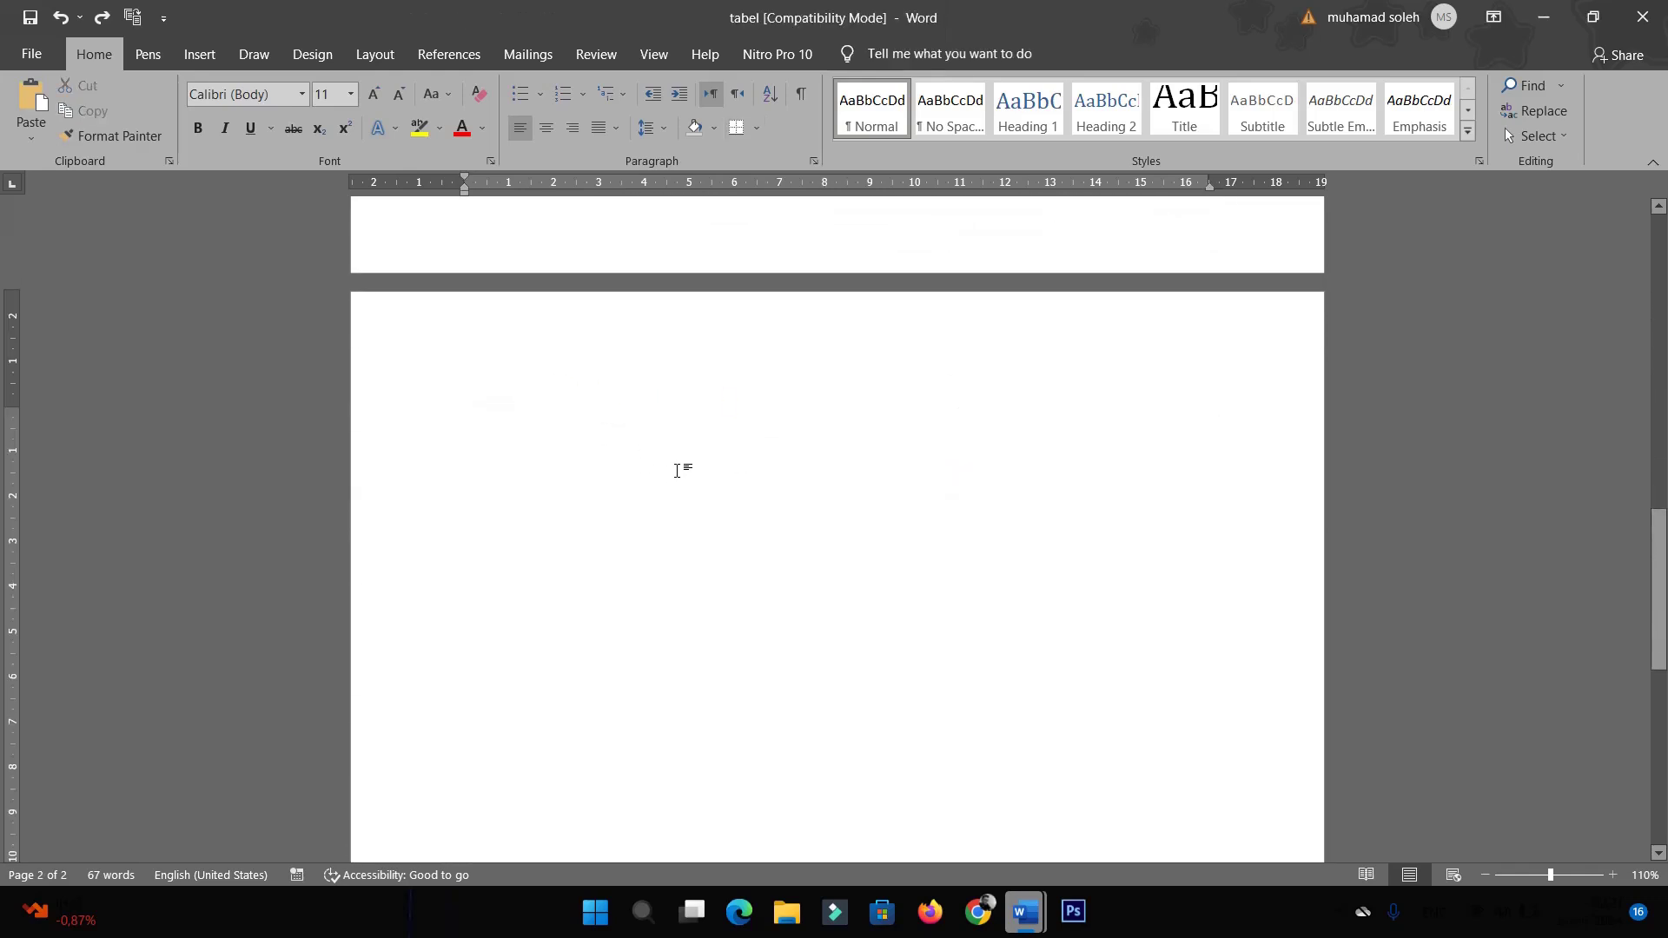
type("v")
Draw a wide empty text box across the top of page 2 using Draw Text Box
left_click(194, 61)
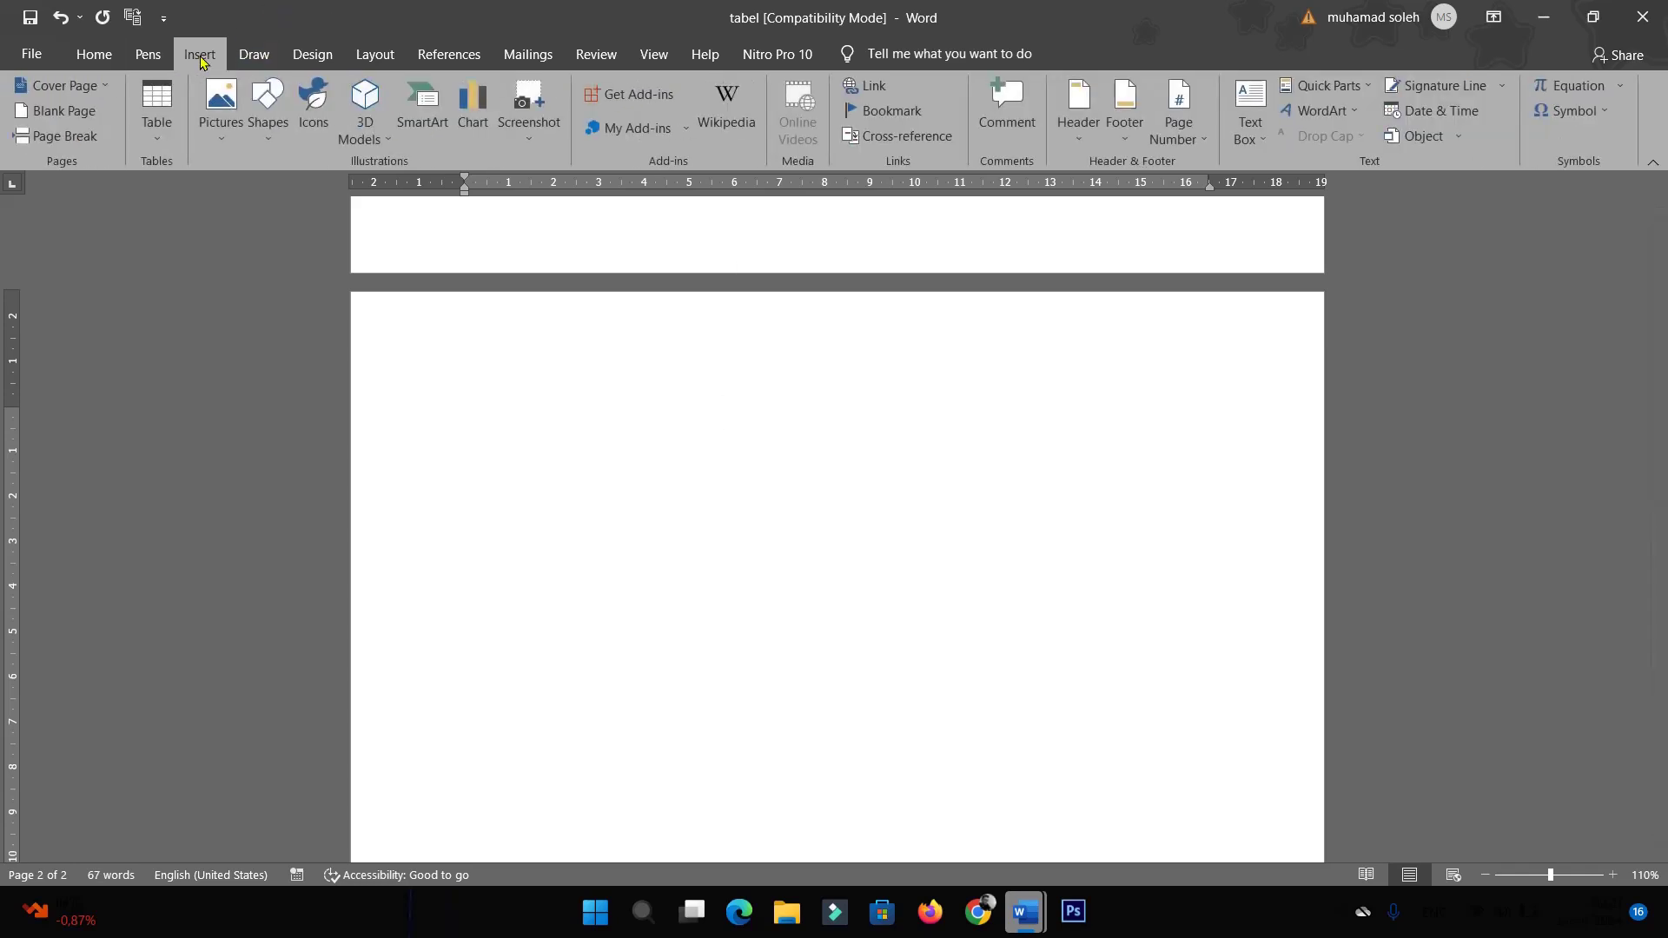
left_click(1254, 148)
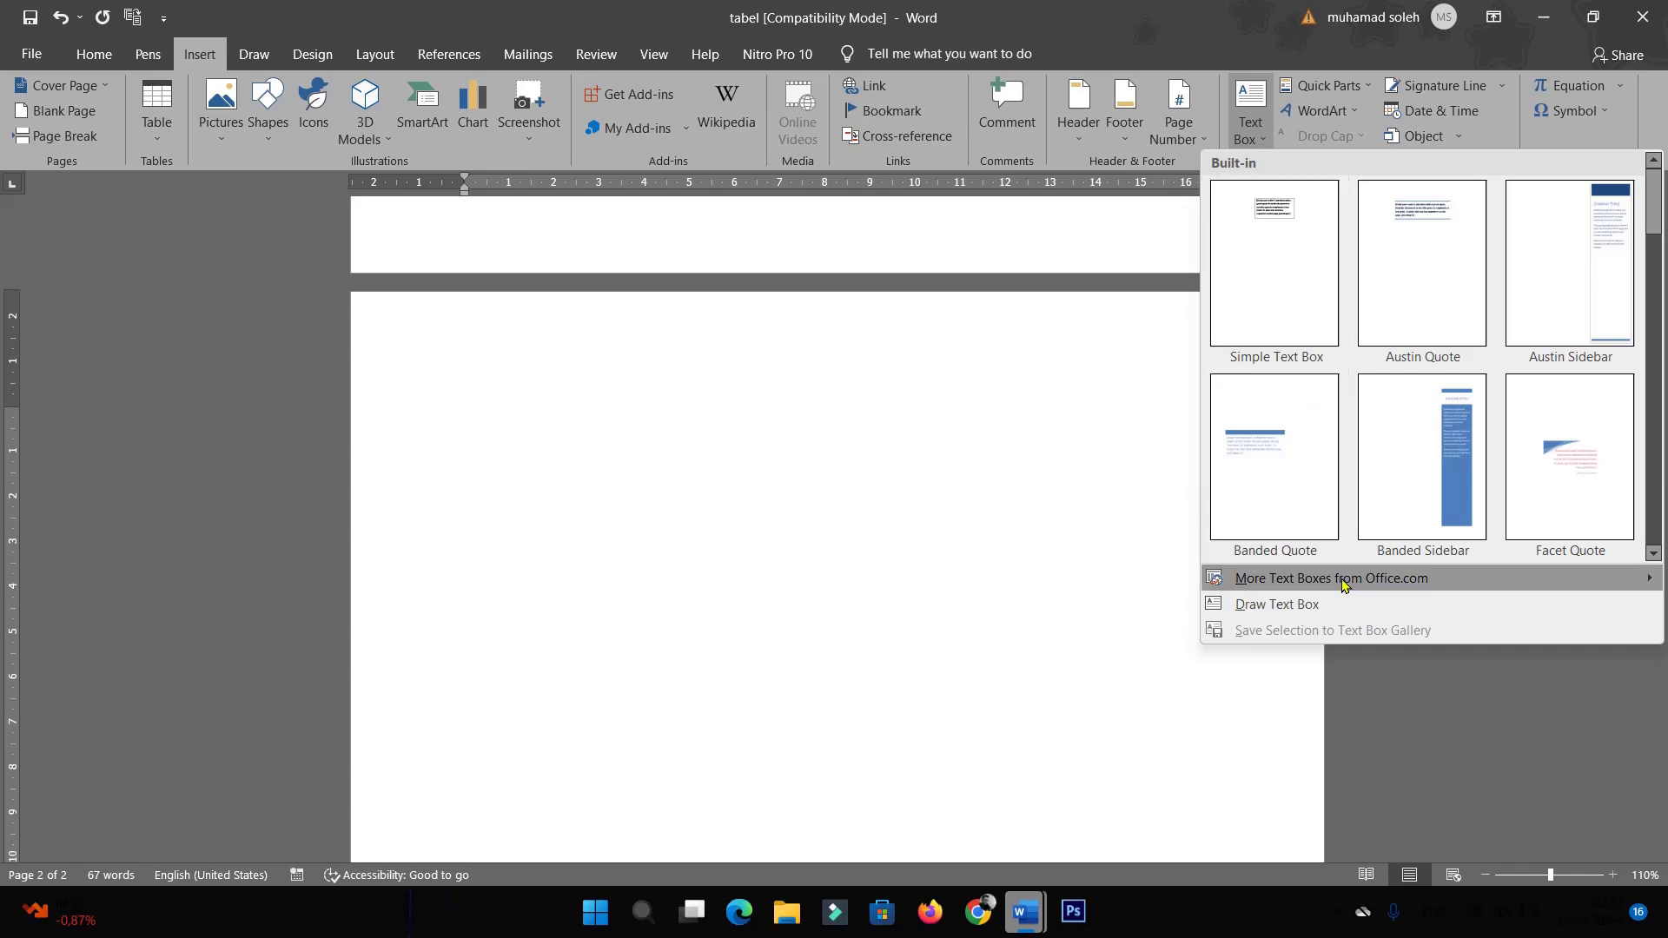
left_click(1306, 605)
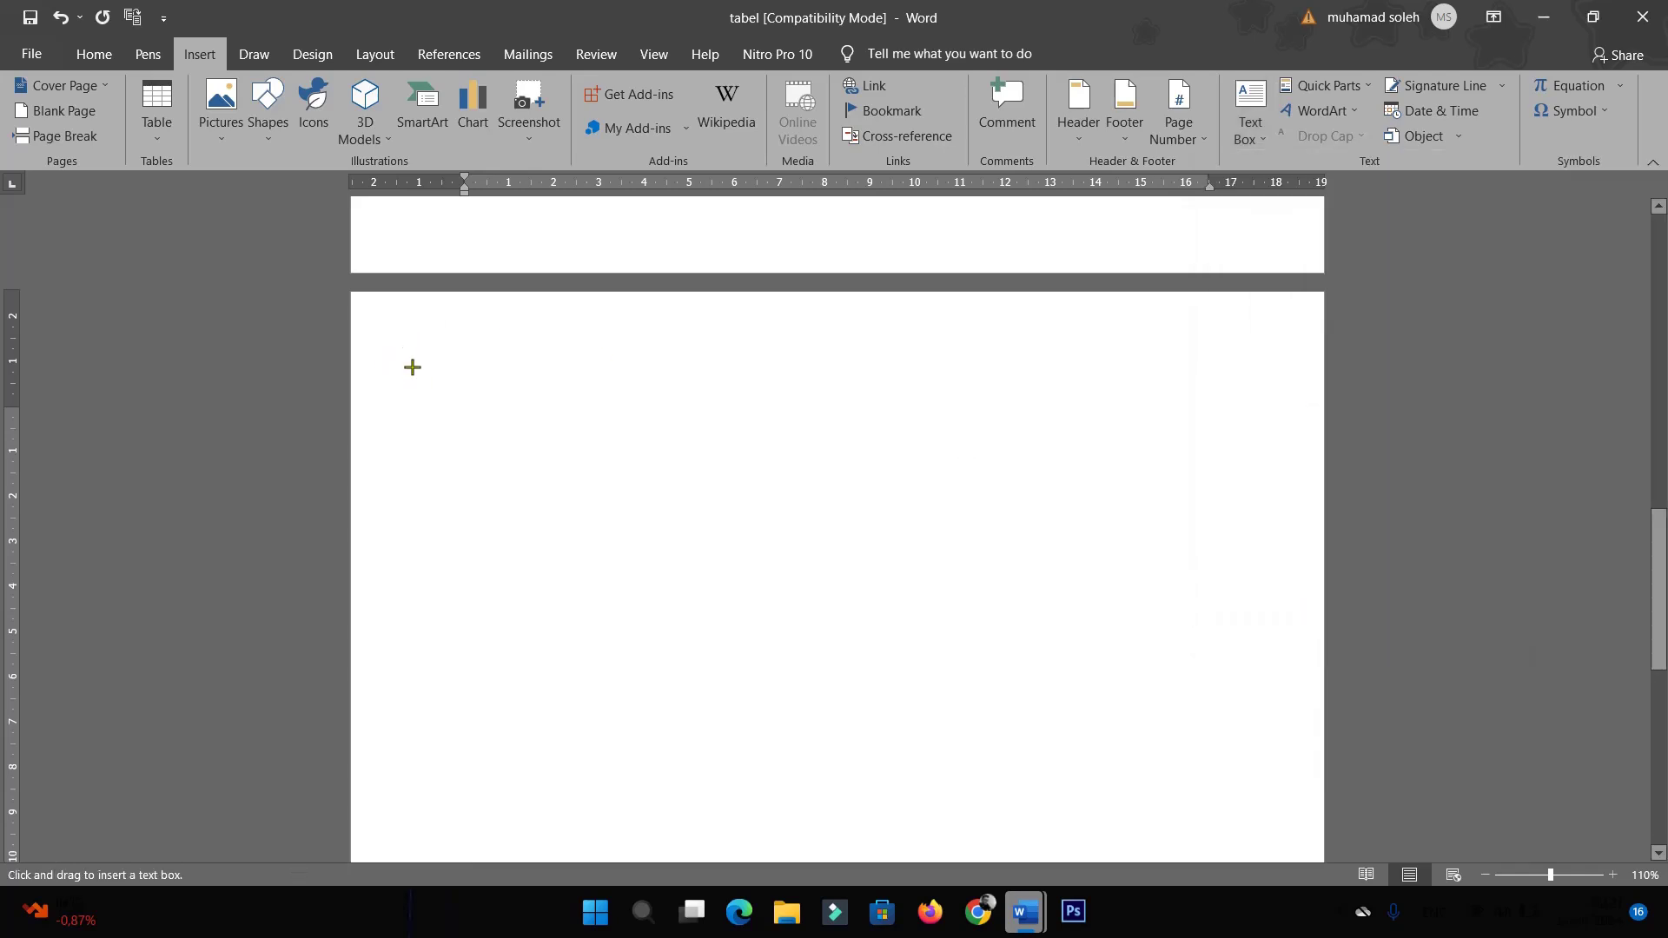
mouse_move(394, 366)
left_mouse_down()
mouse_move(1258, 615)
mouse_move(1274, 662)
left_mouse_up()
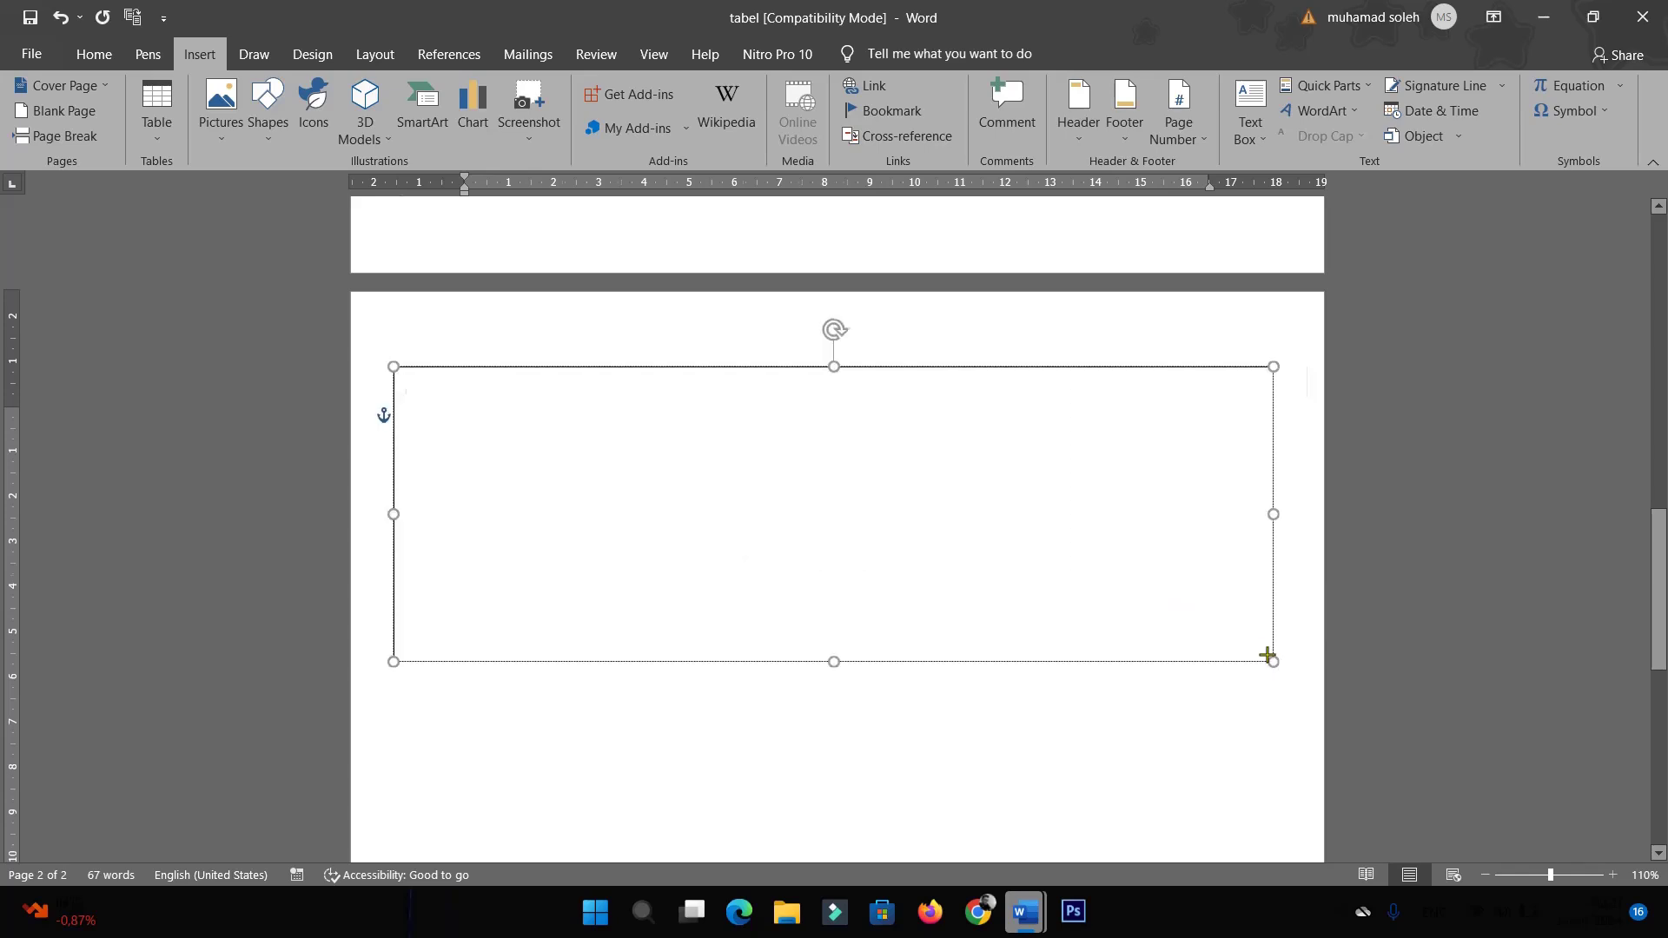
Paste the copied student table into the text box with Keep Source Formatting
right_click(506, 404)
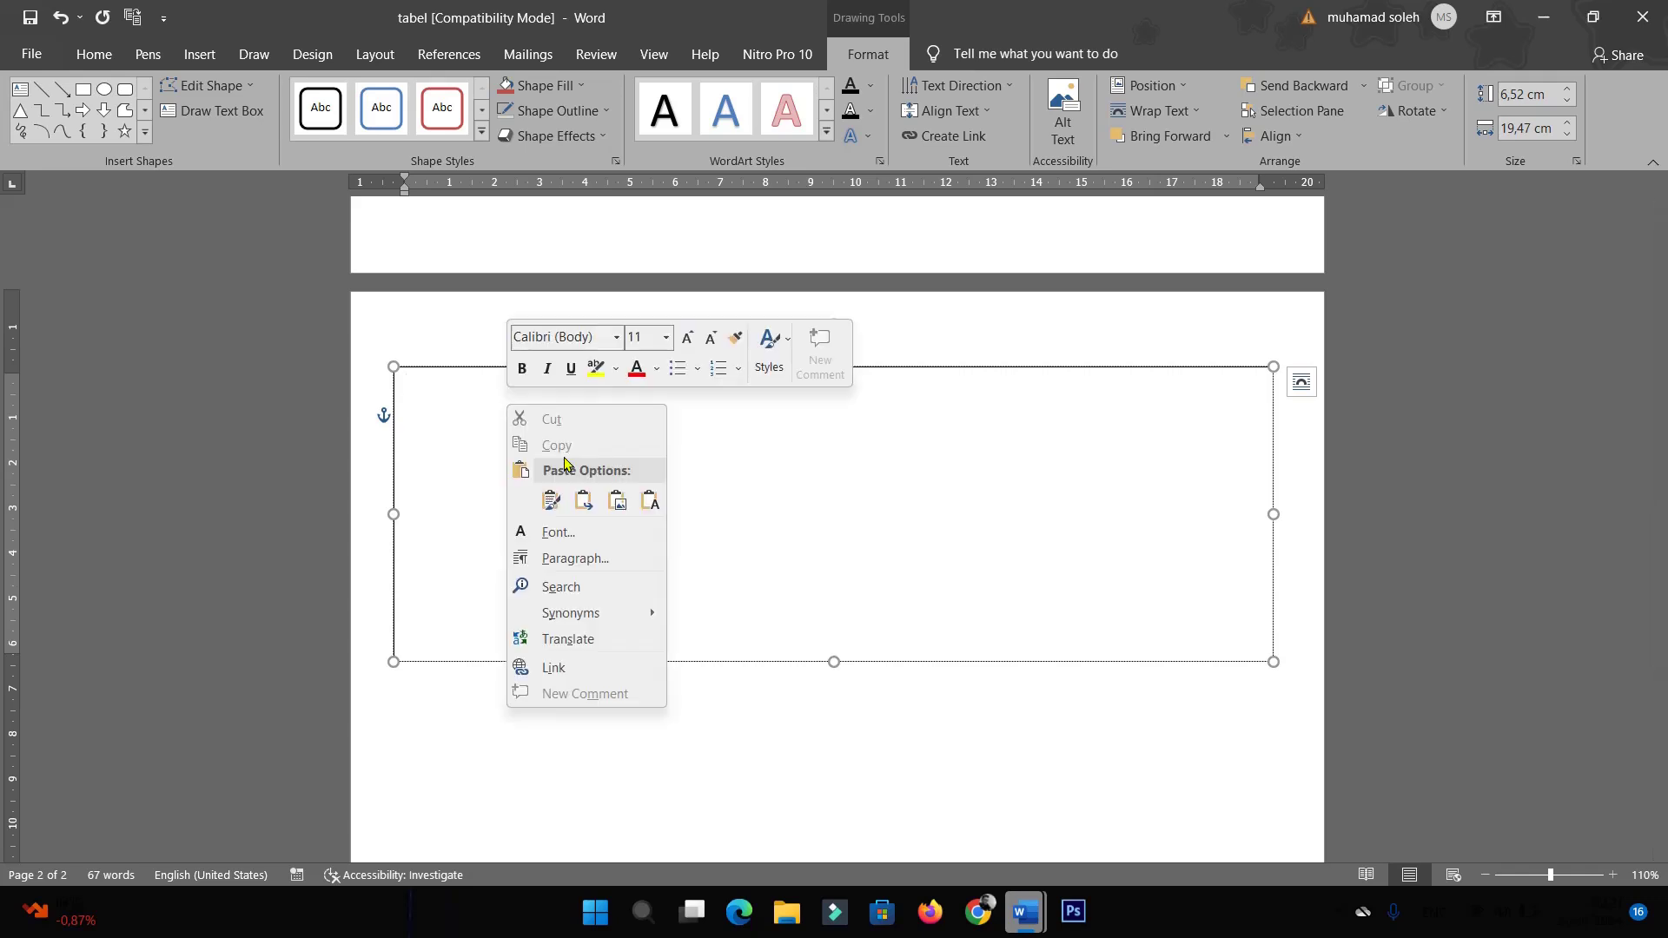
left_click(551, 504)
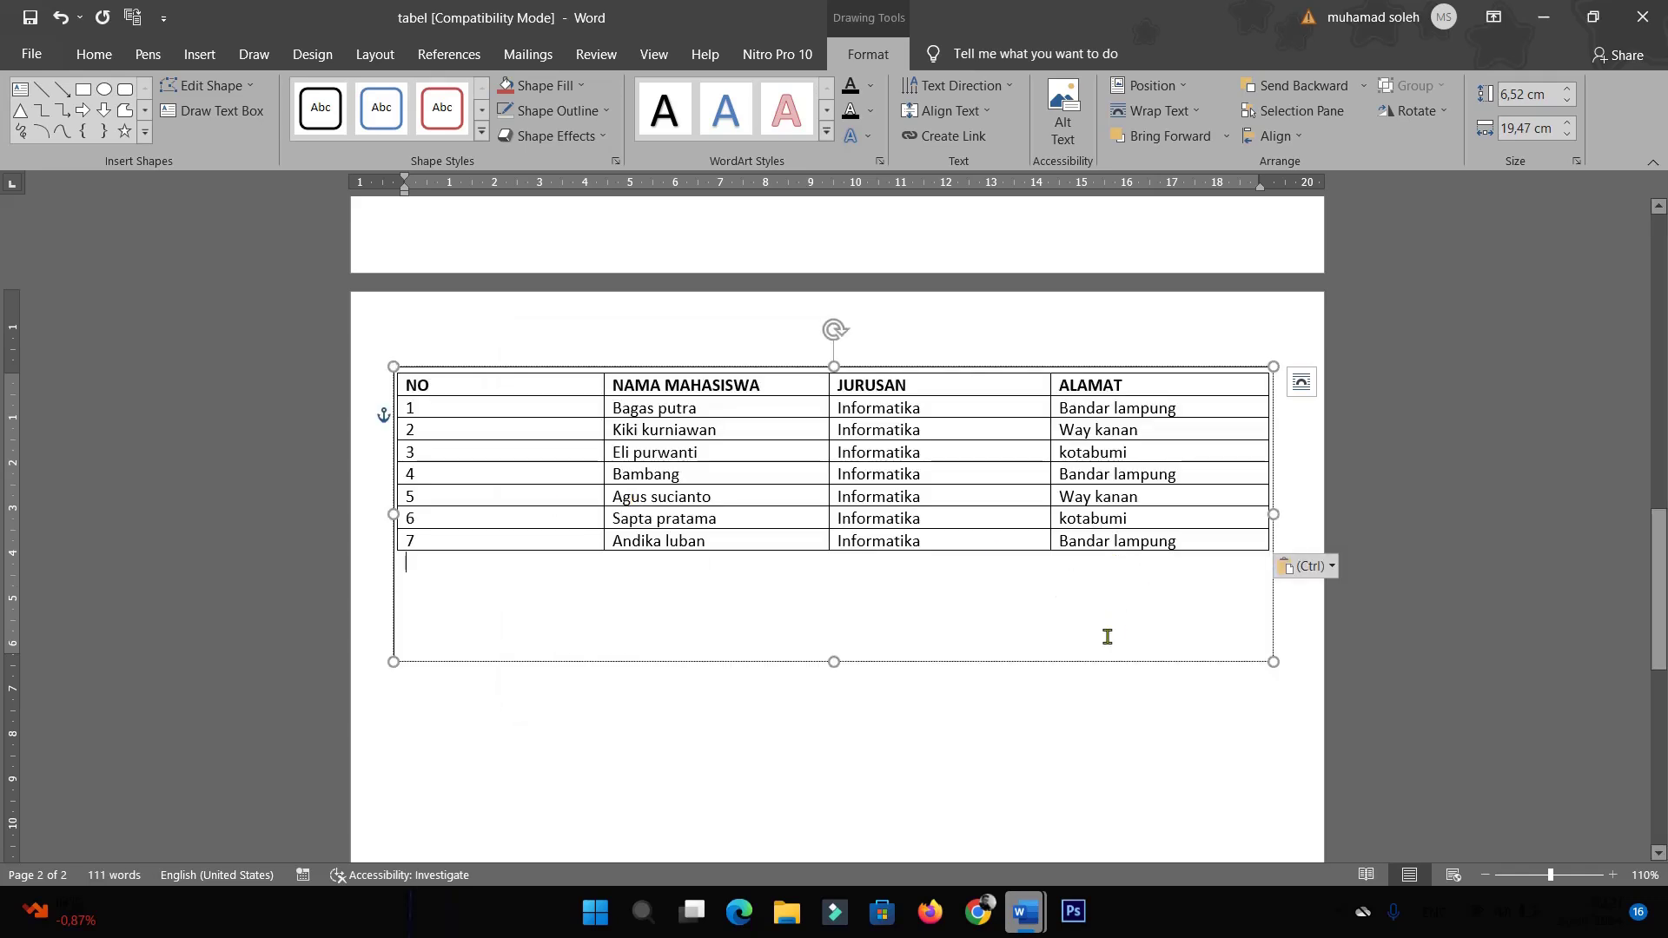
scroll(1181, 551, "down", 1)
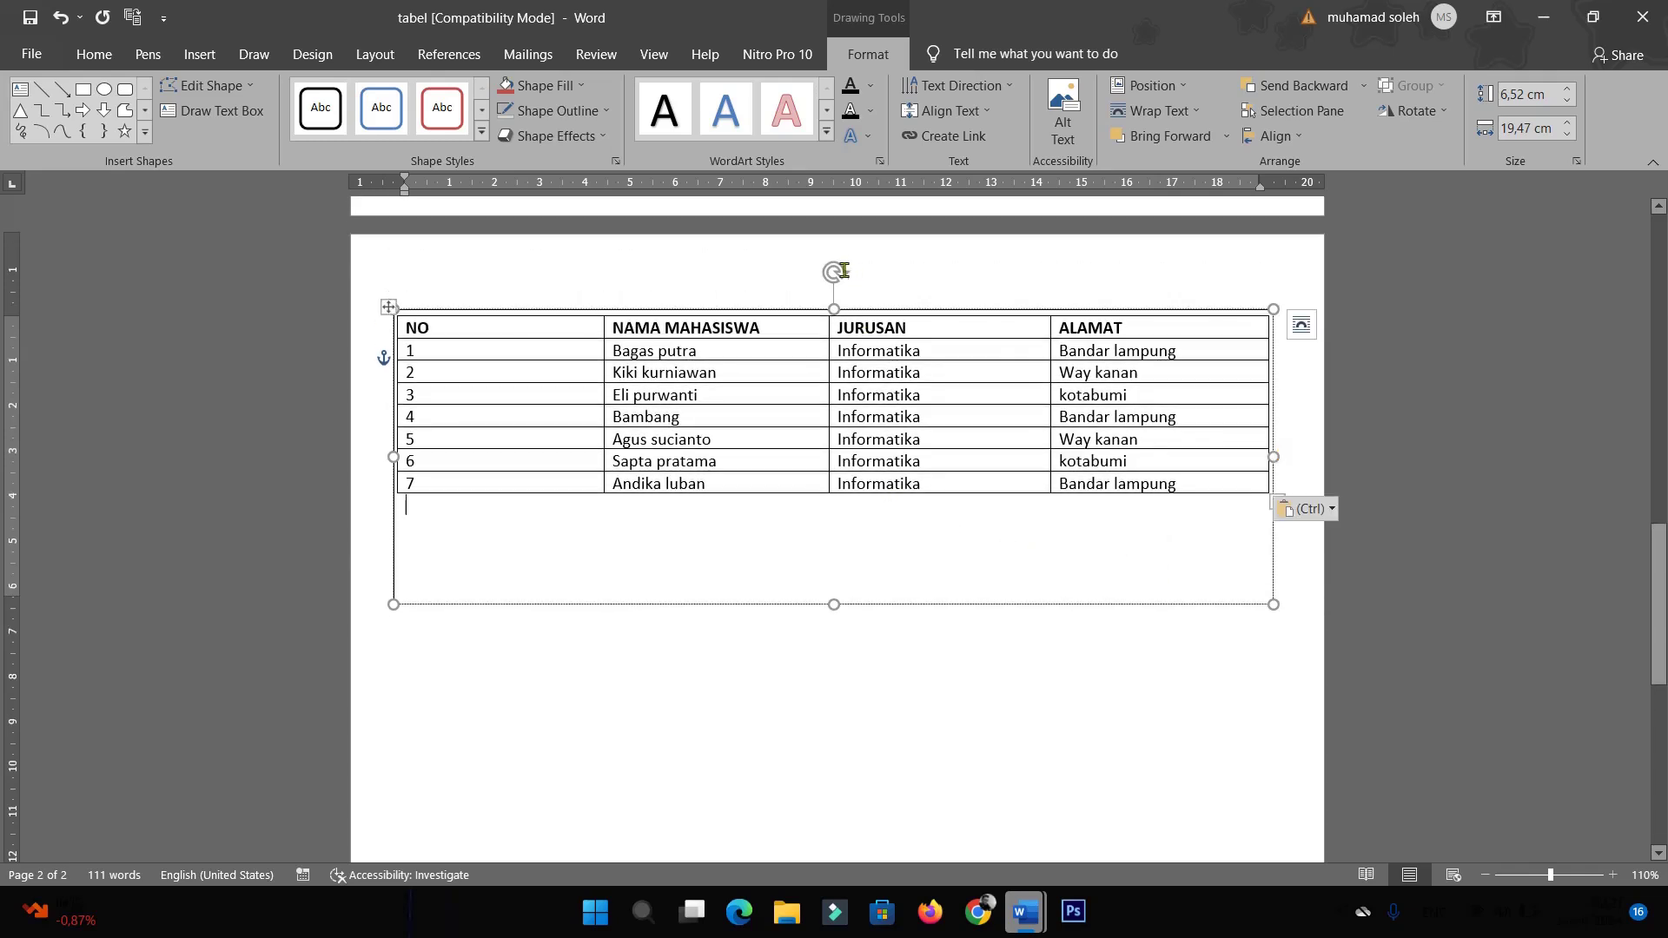
scroll(838, 271, "up", 1)
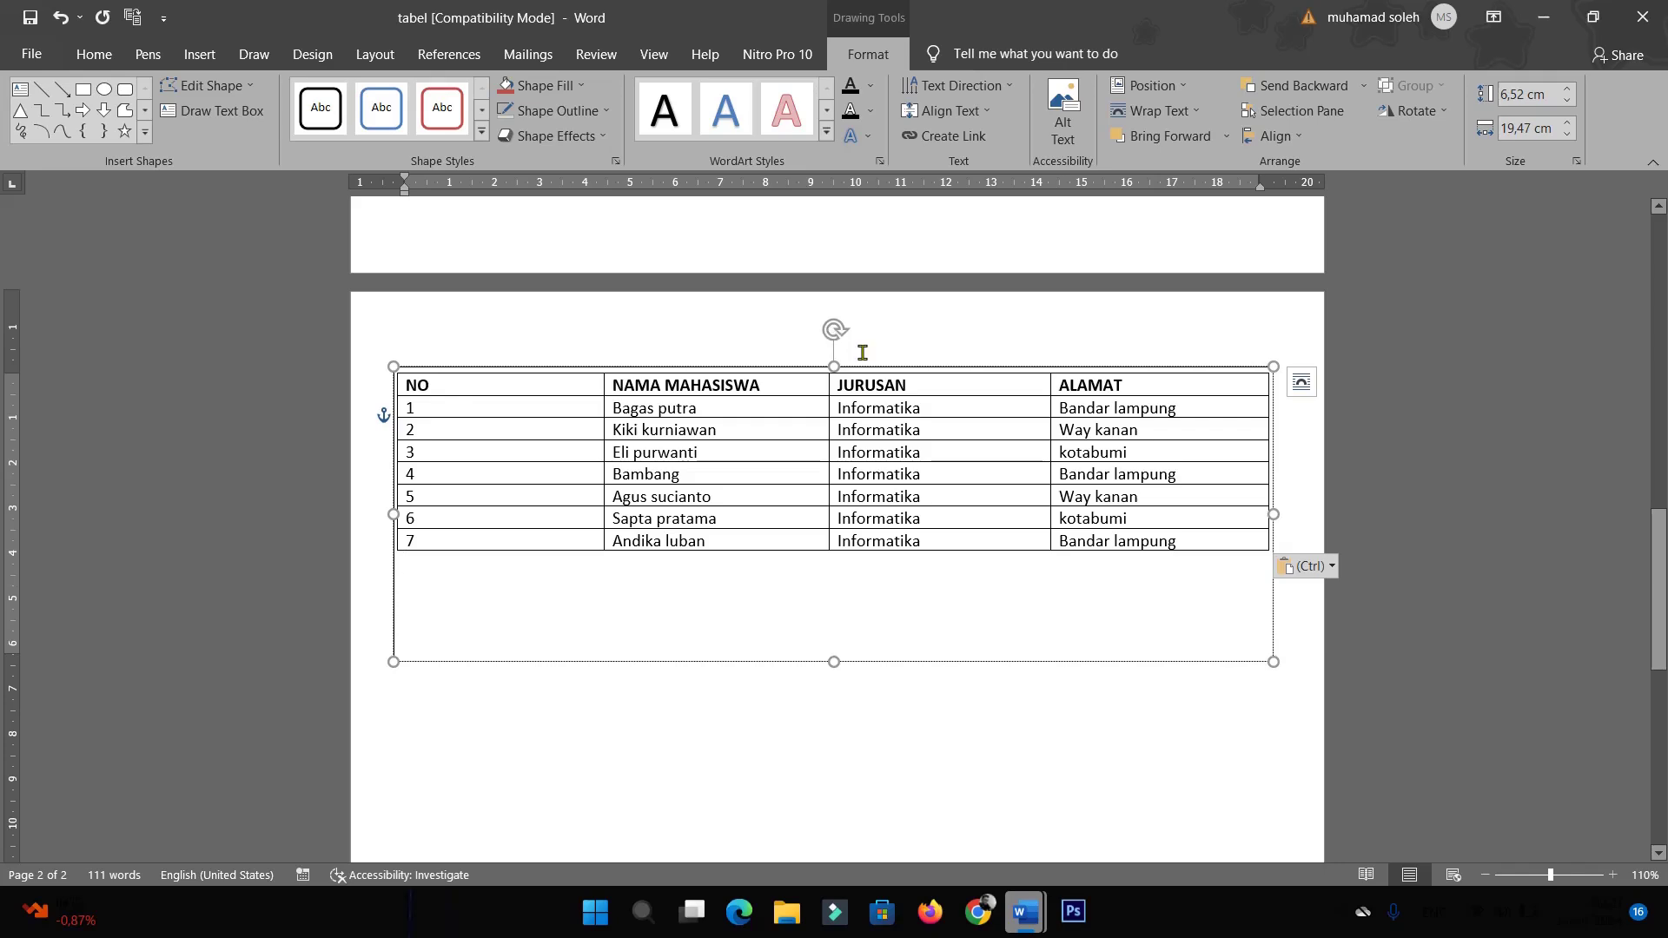
Rotate the table's text box 90° clockwise and move it lower, right of centre on page 2
left_click(836, 329)
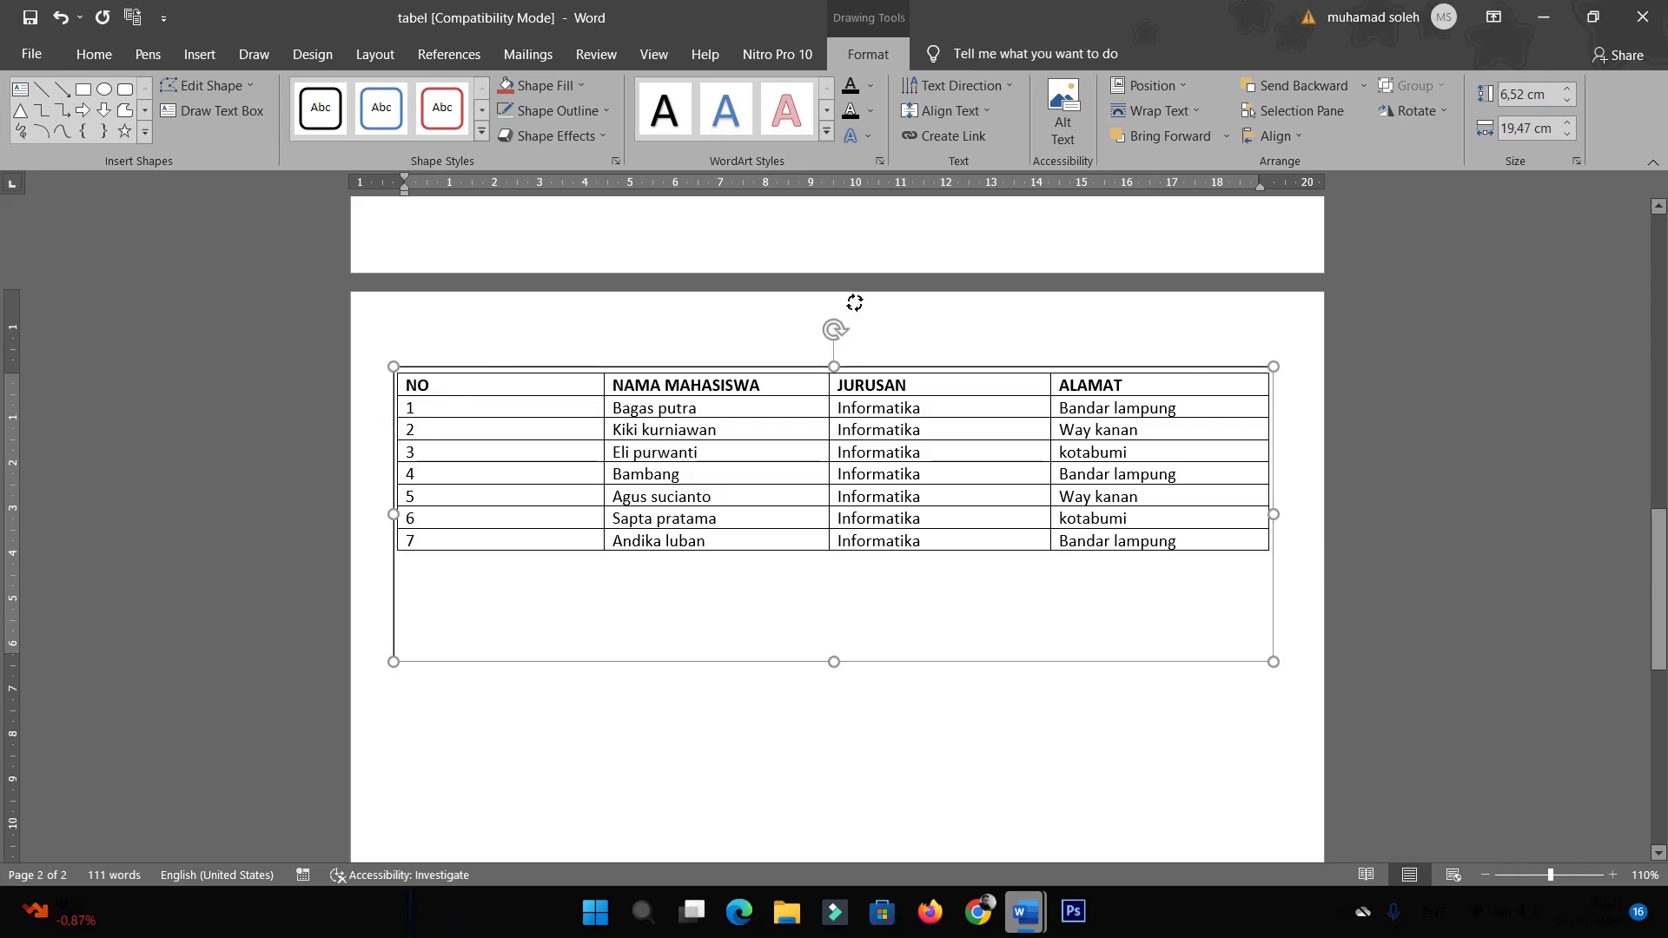
mouse_move(854, 302)
left_mouse_down()
mouse_move(1005, 467)
mouse_move(1015, 515)
left_mouse_up()
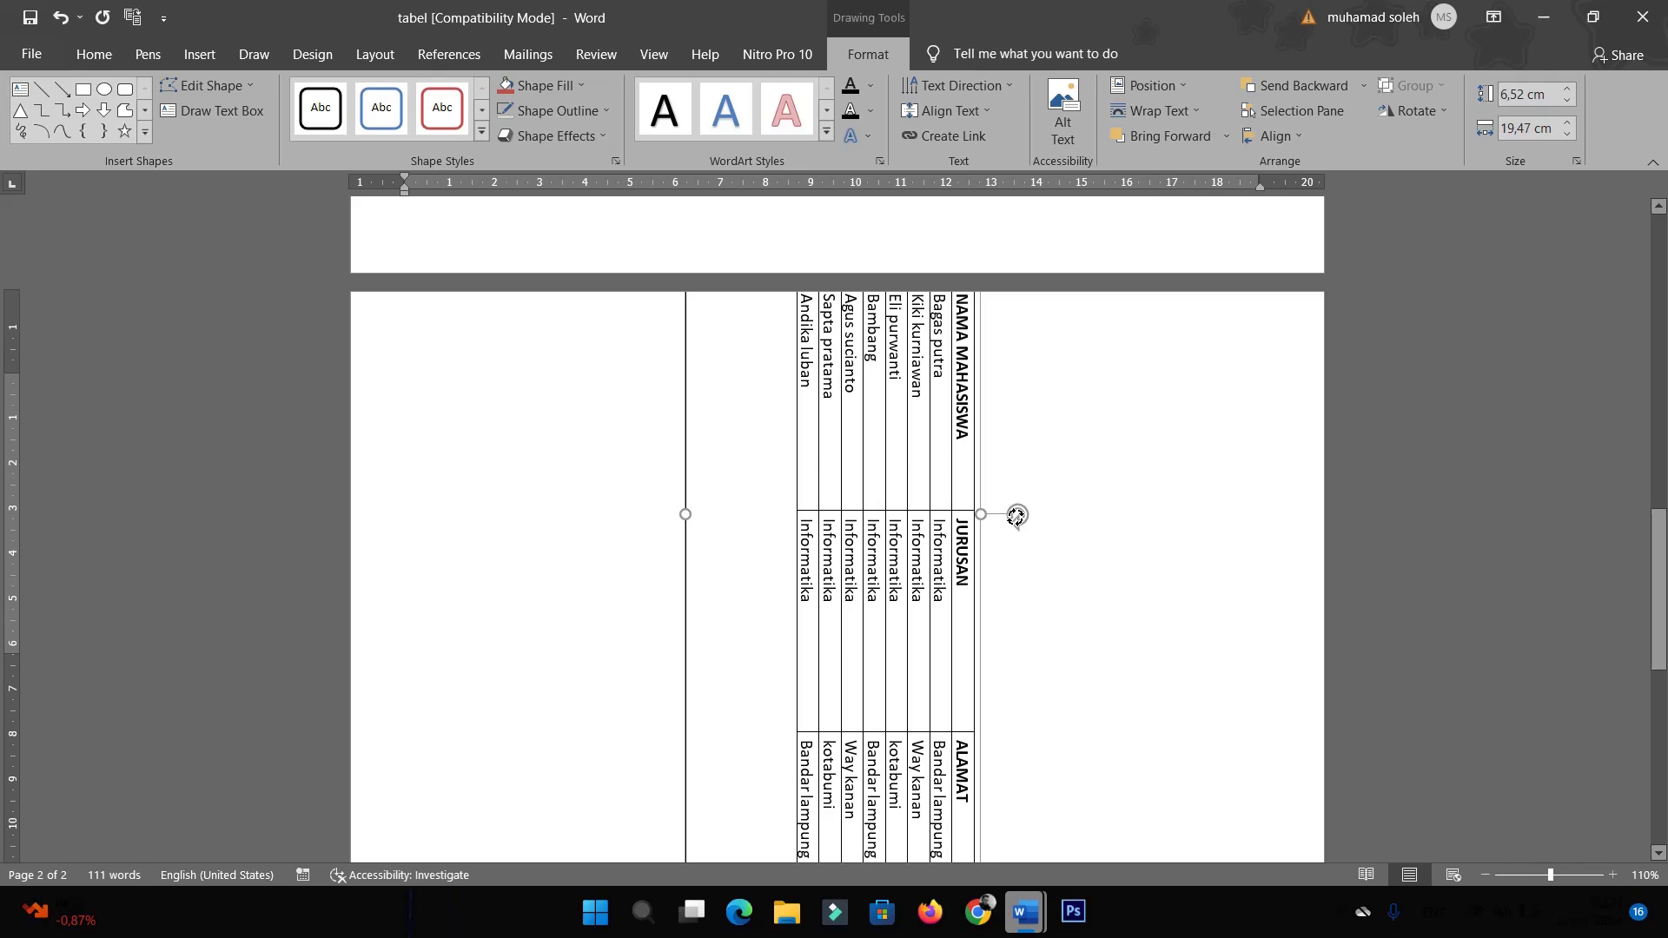
scroll(1029, 518, "down", 5)
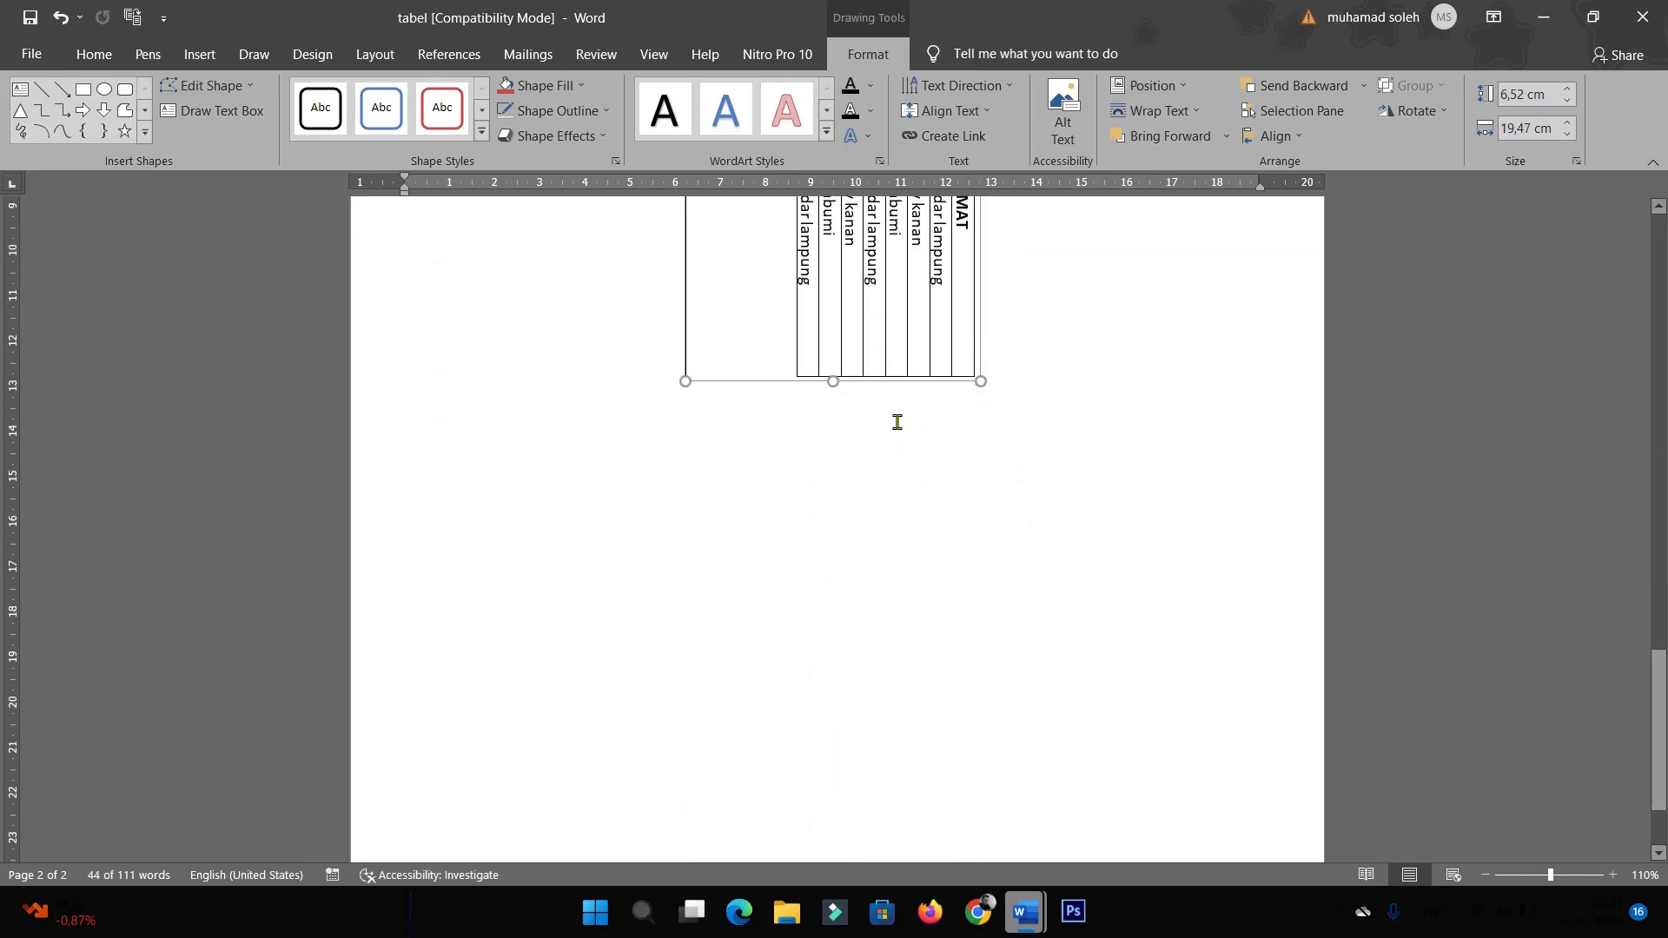
mouse_move(902, 486)
left_mouse_down()
mouse_move(1116, 813)
mouse_move(963, 786)
left_mouse_up()
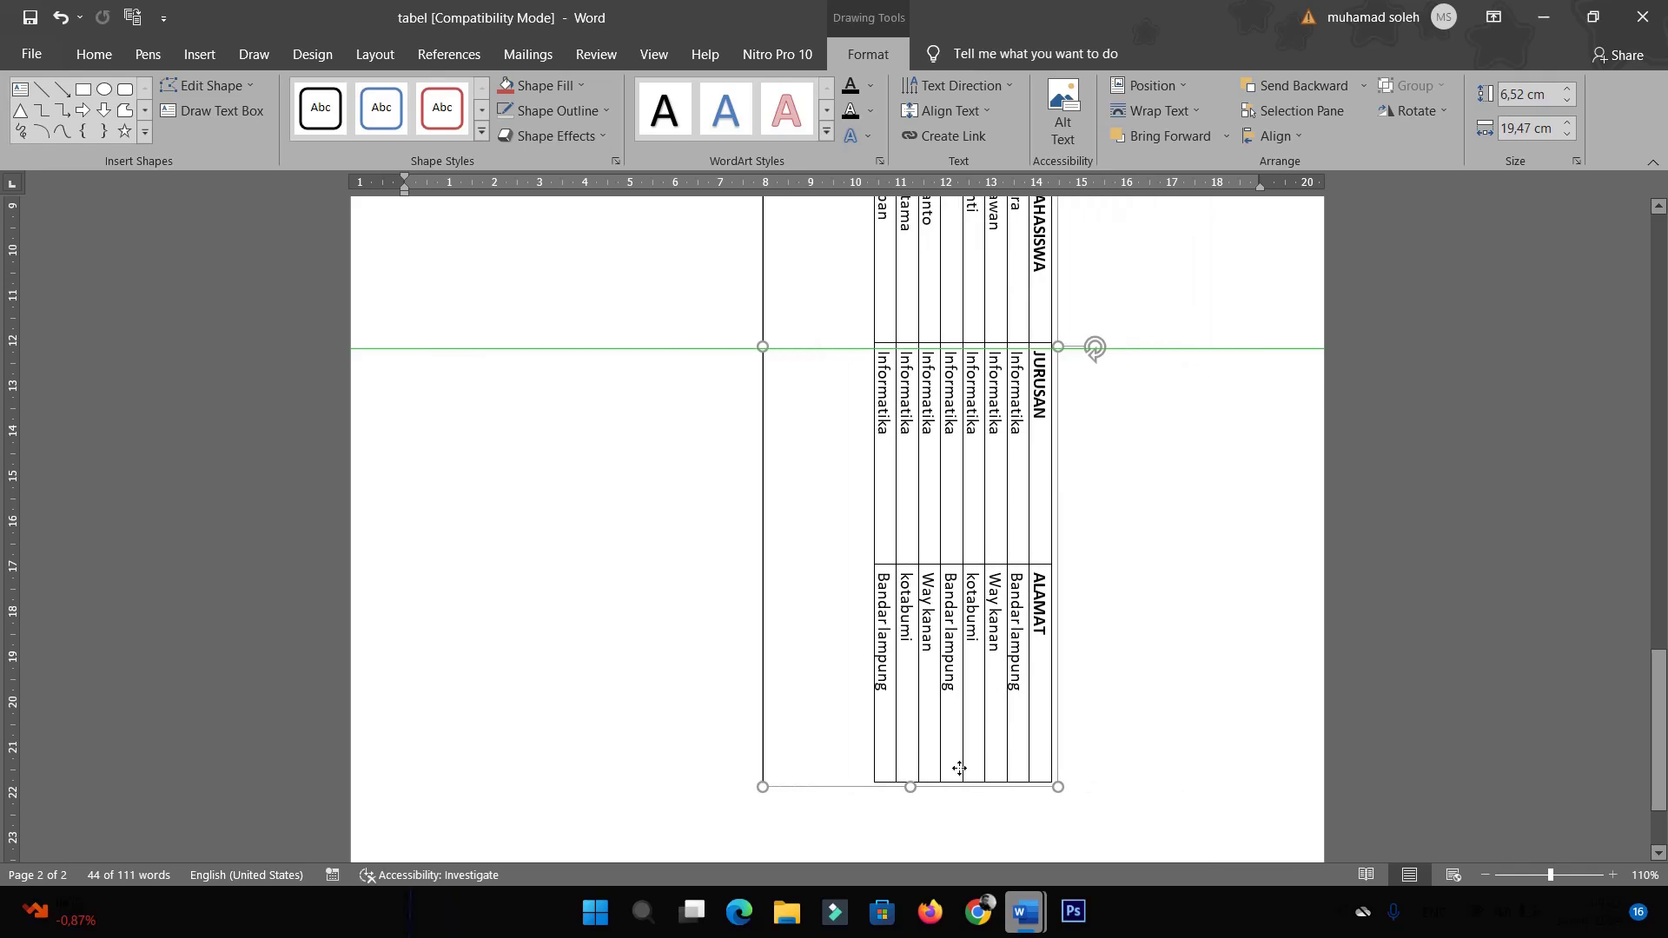
scroll(1079, 618, "up", 6)
scroll(1079, 618, "down", 3)
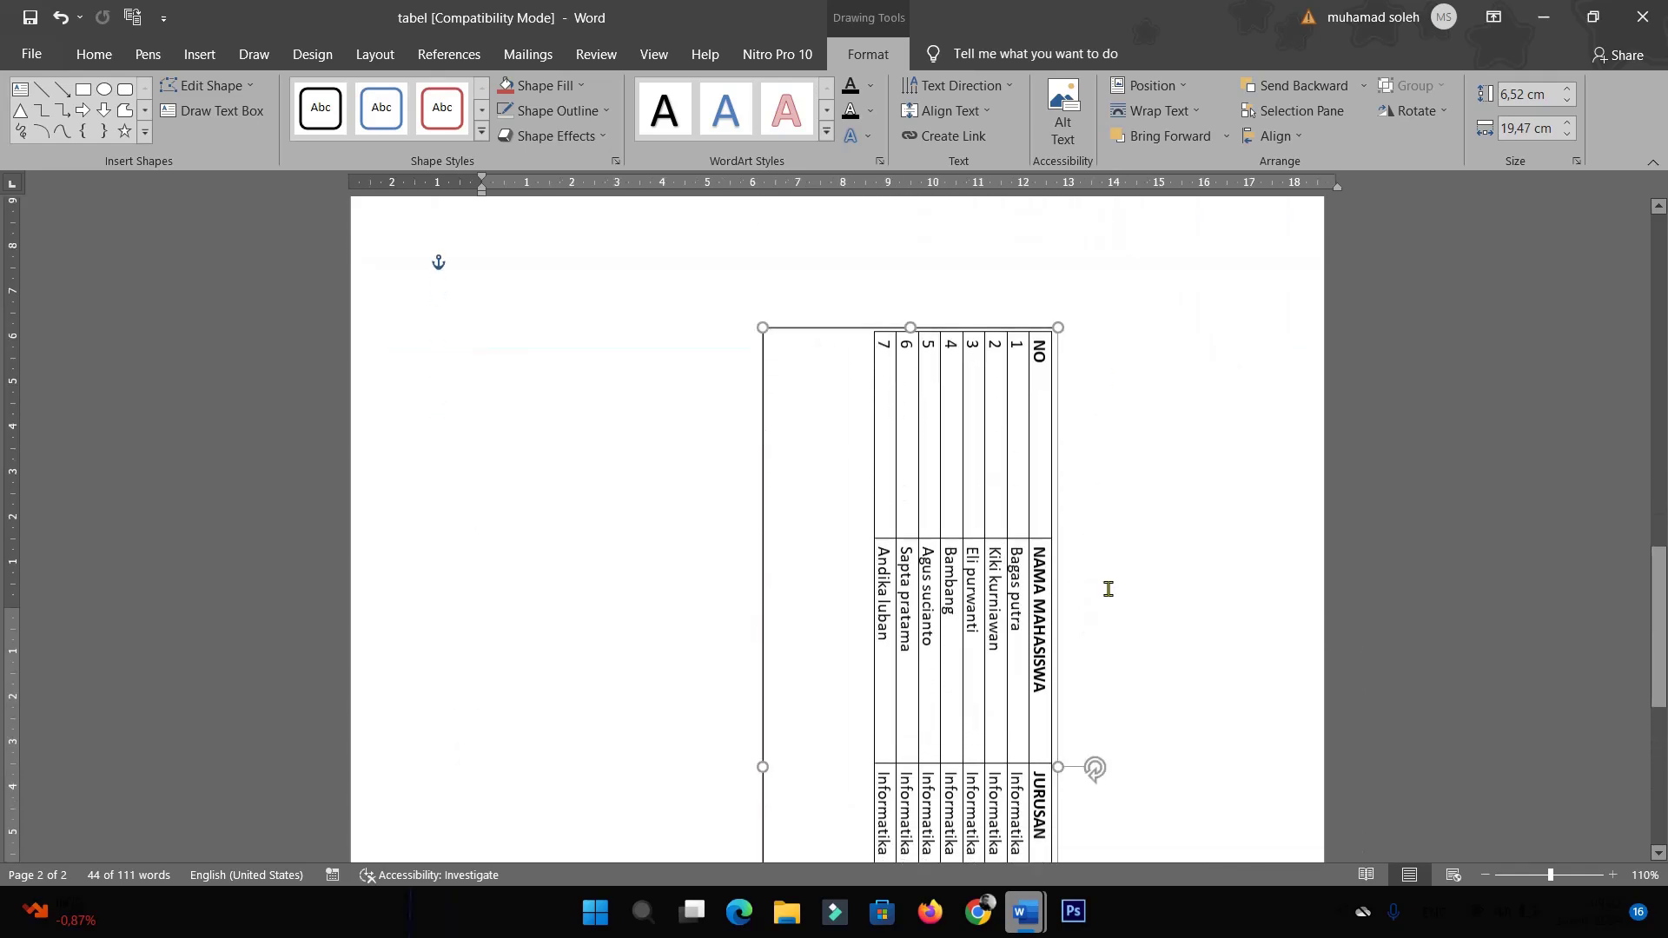
left_click(1160, 473)
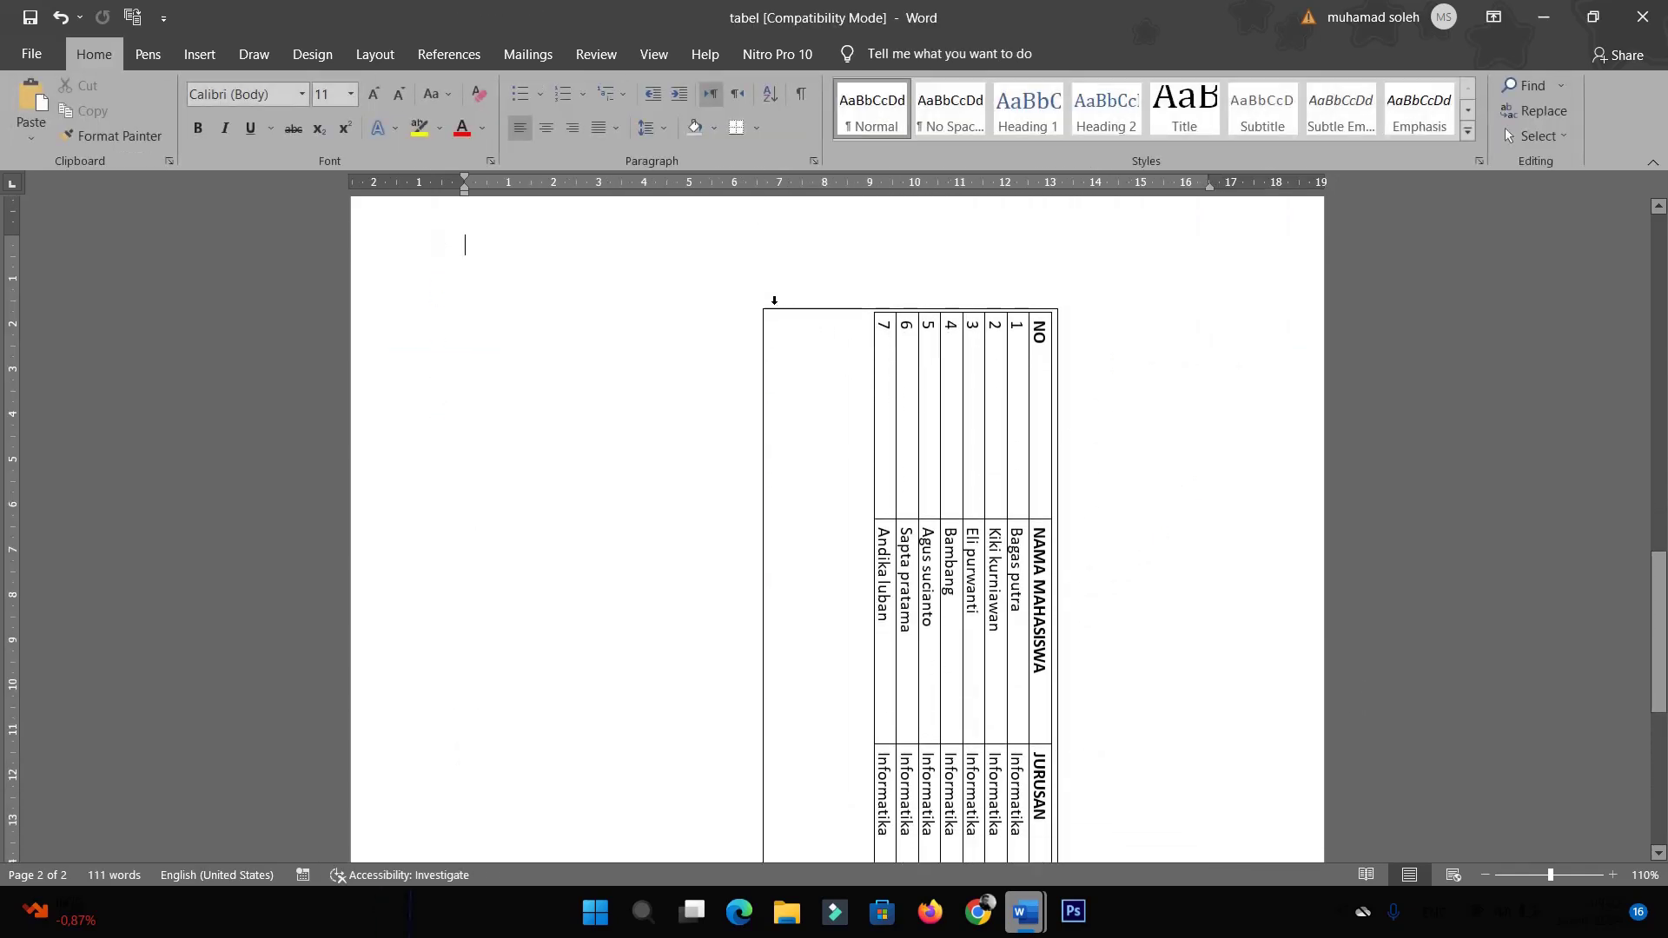
Set the rotated table's text box Shape Outline to No Outline
left_click(826, 357)
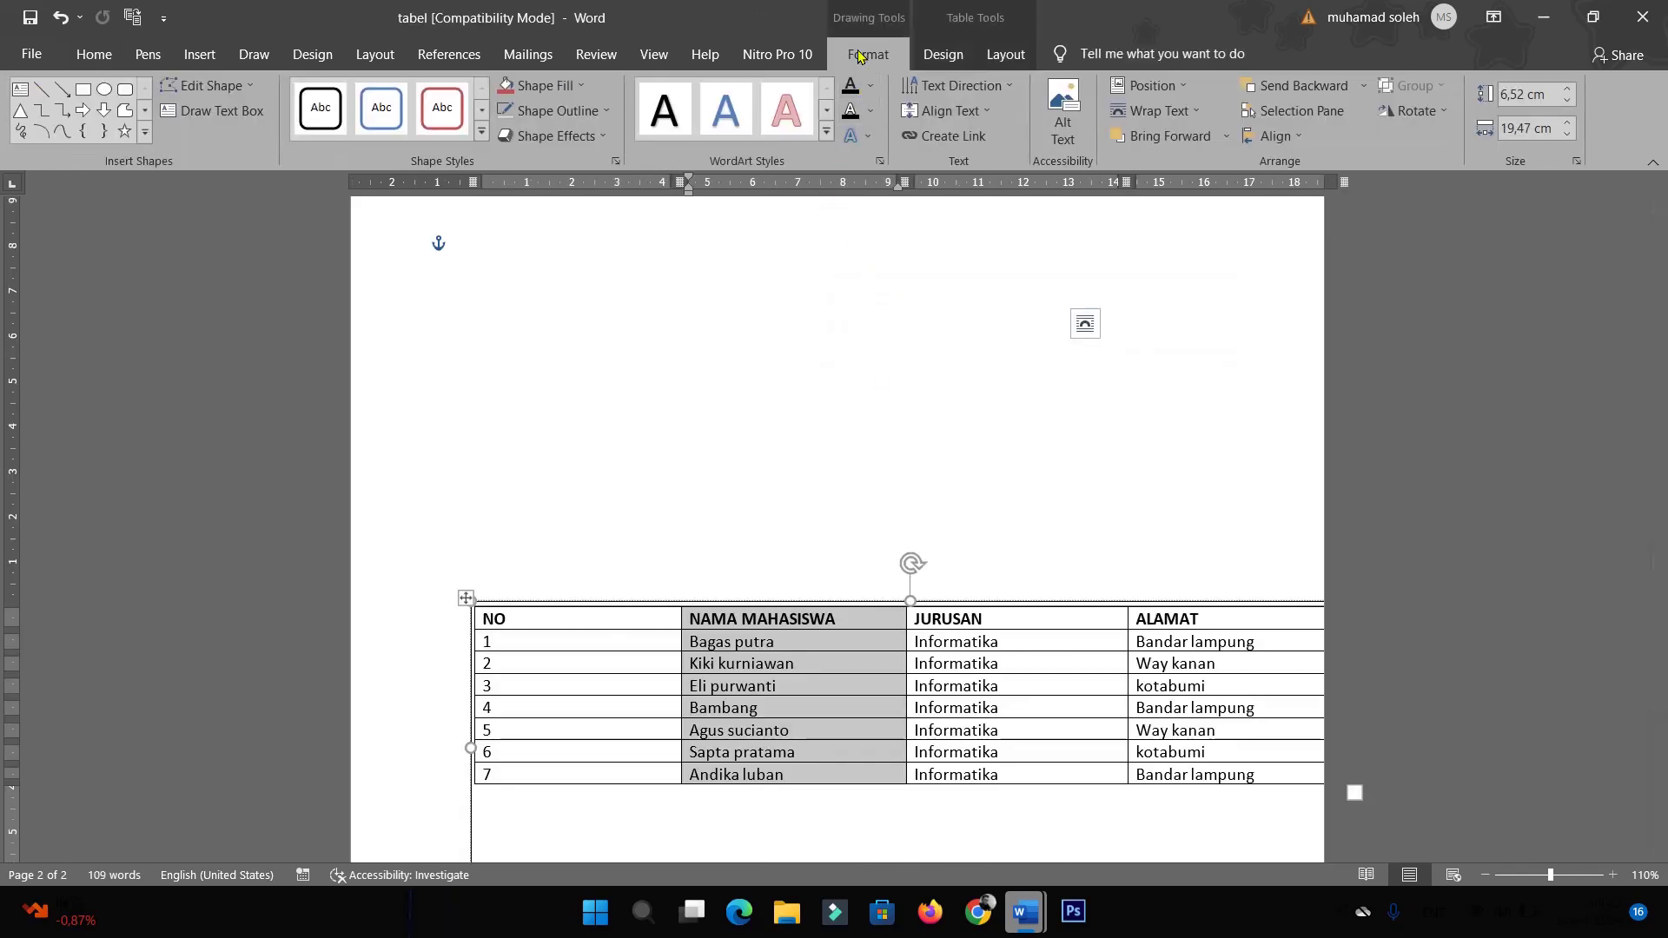
left_click(606, 116)
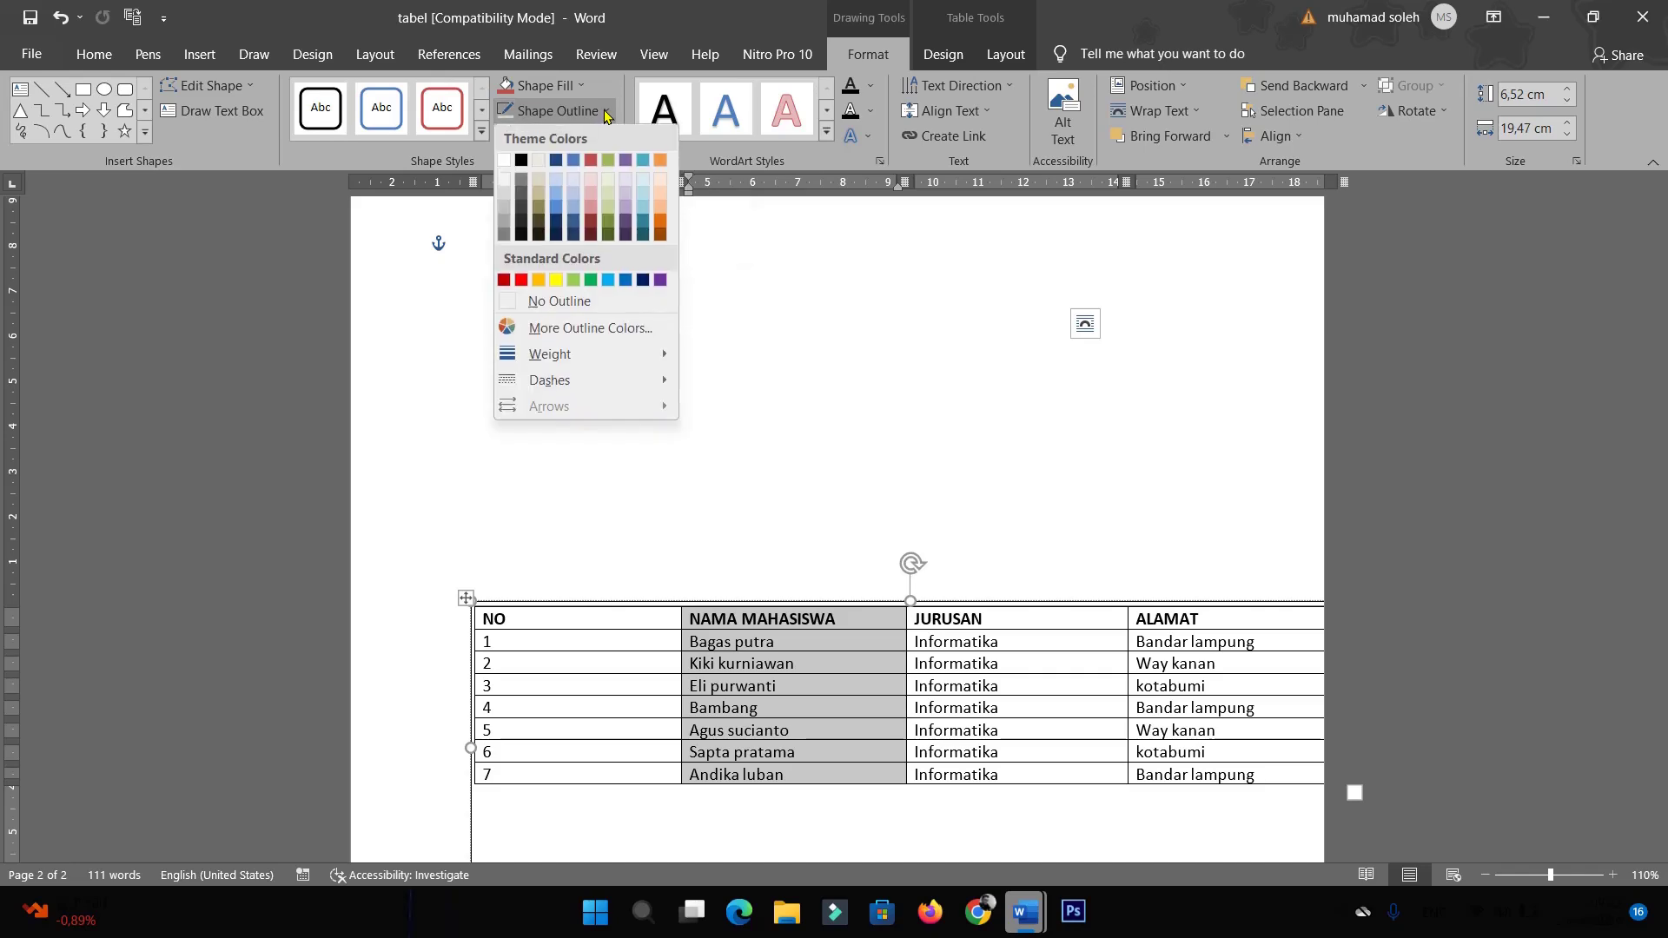
left_click(606, 302)
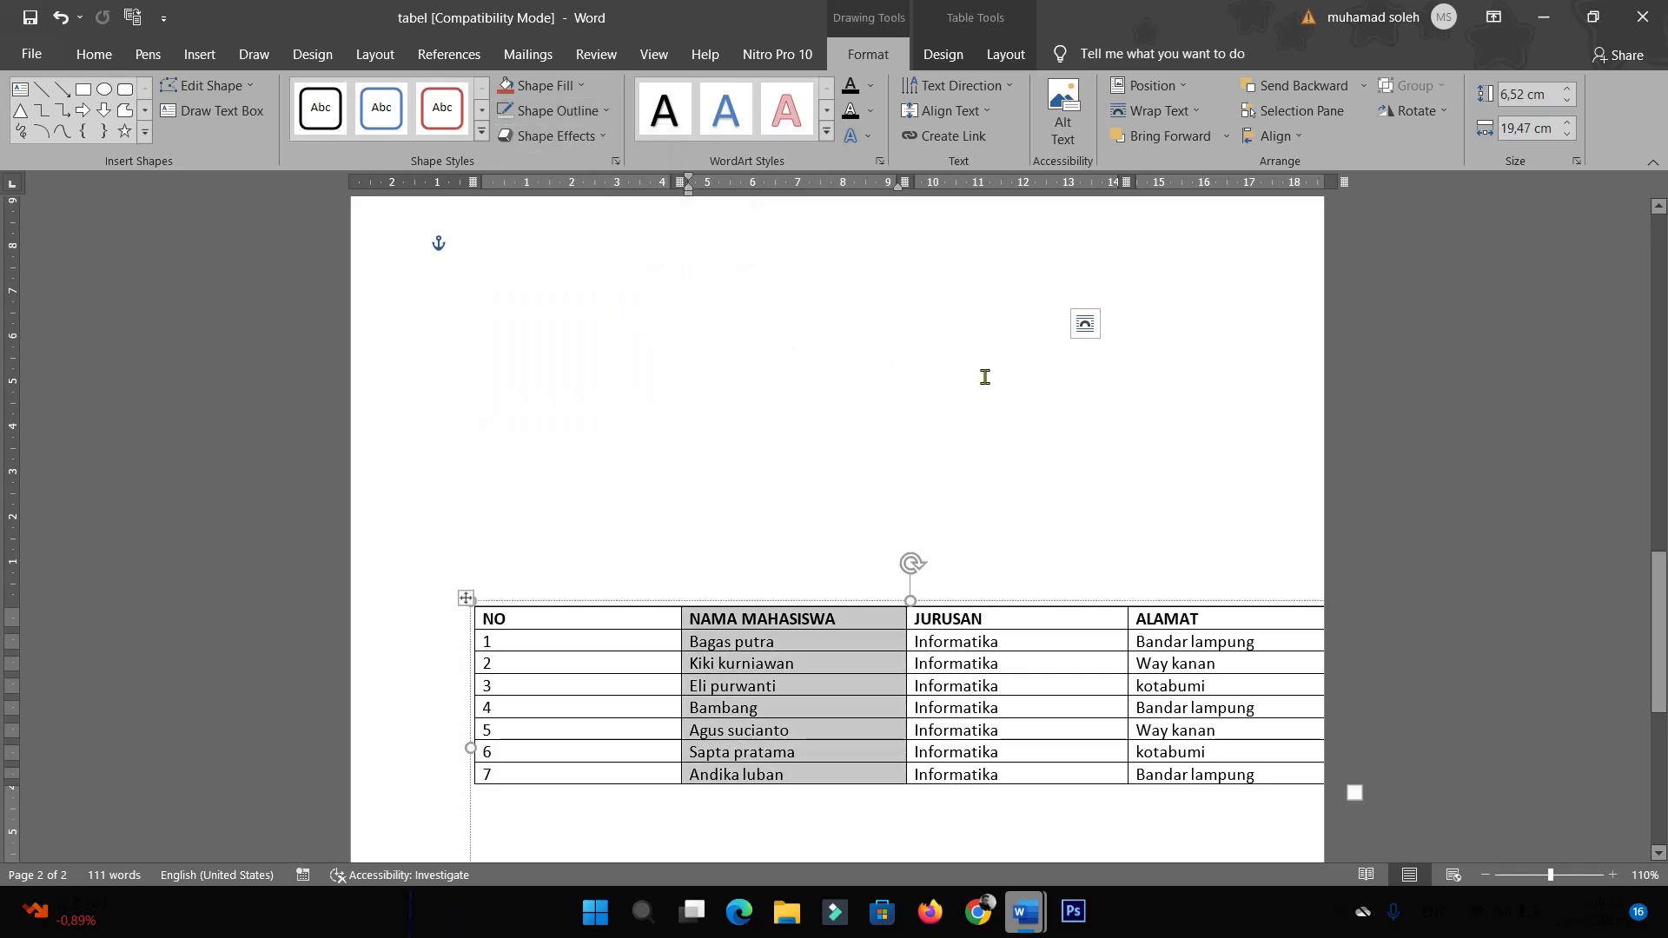
scroll(983, 432, "down", 5)
left_click(778, 674)
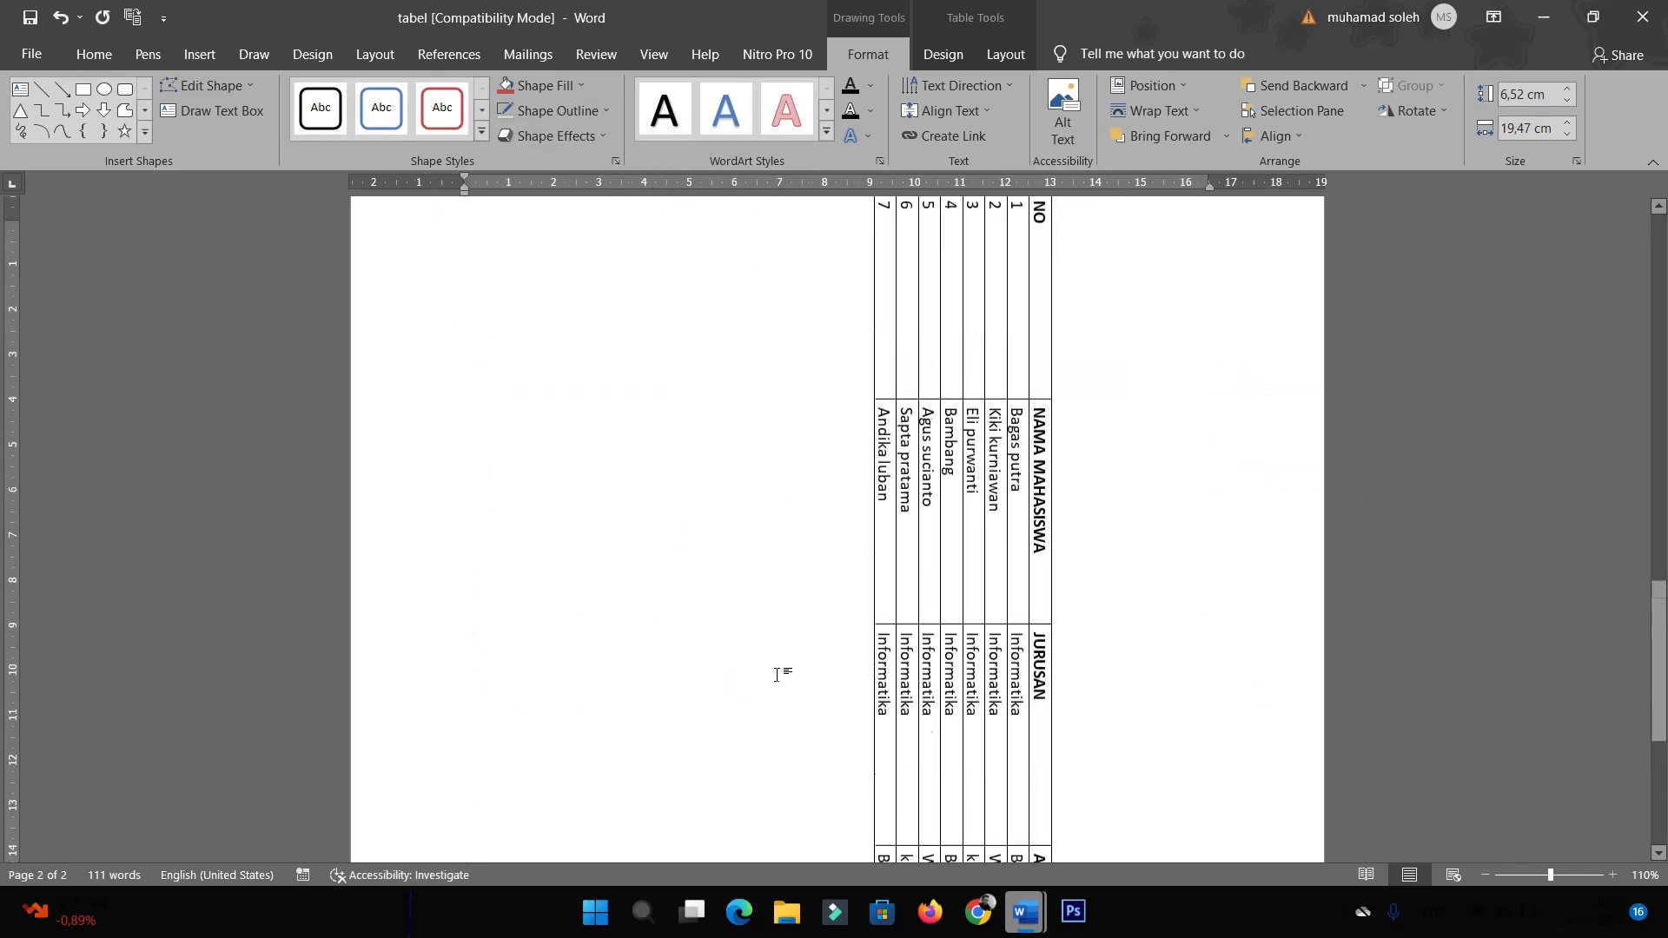
scroll(974, 480, "down", 4)
scroll(968, 482, "down", 6)
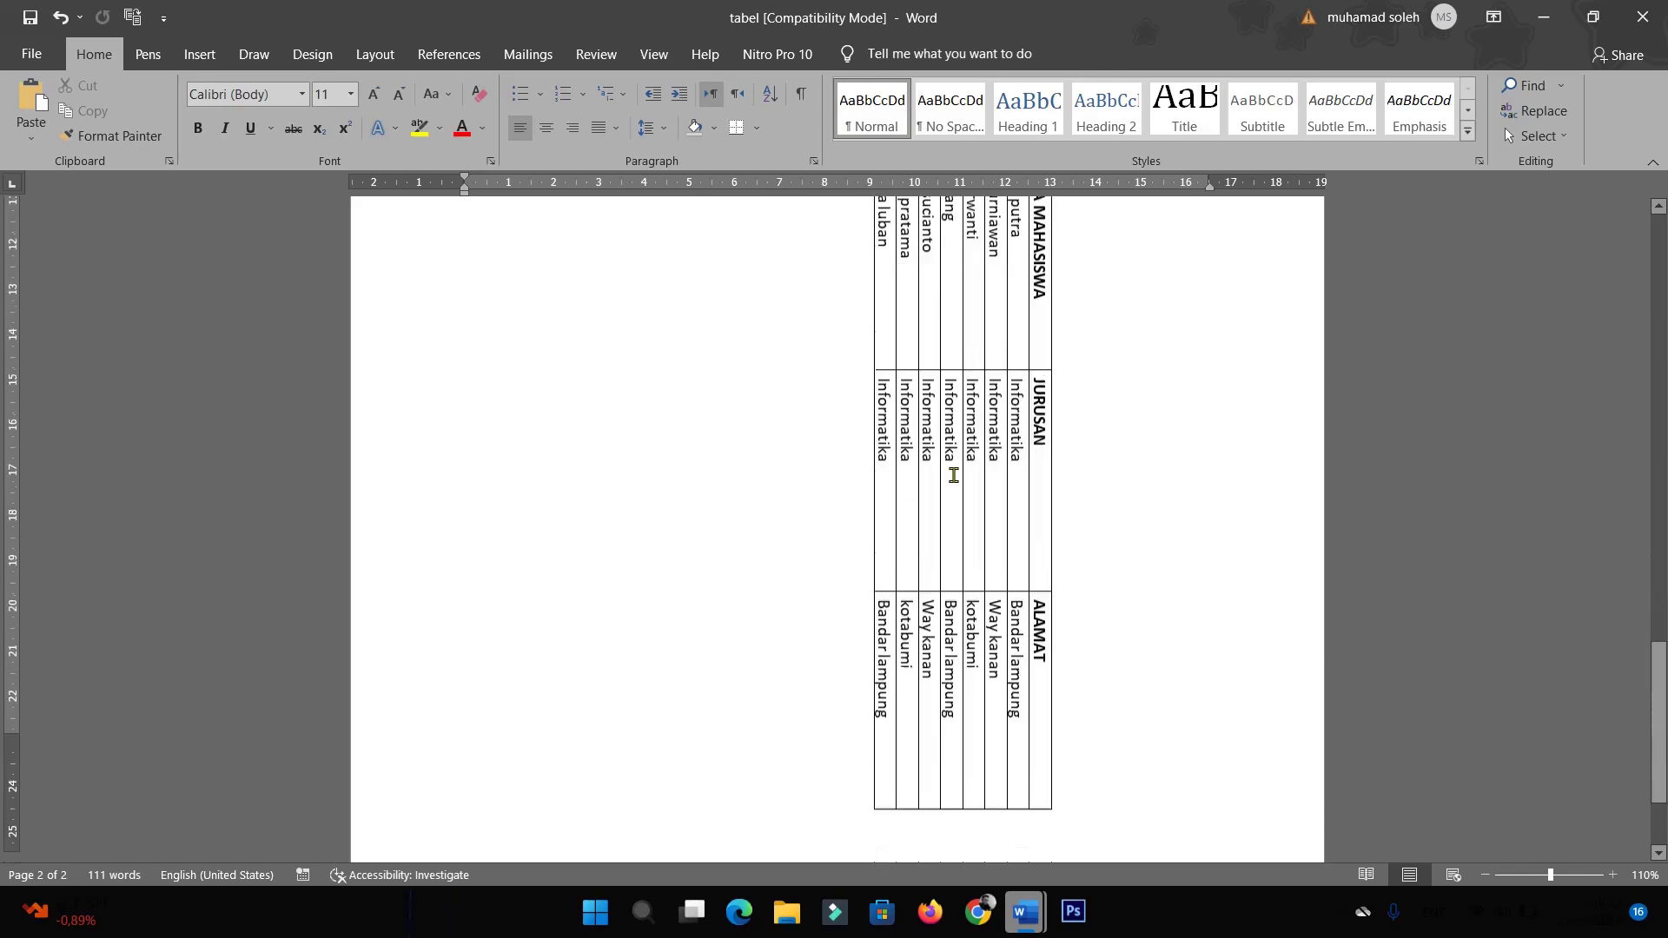
scroll(961, 487, "down", 3)
scroll(961, 487, "up", 10)
scroll(973, 488, "up", 5)
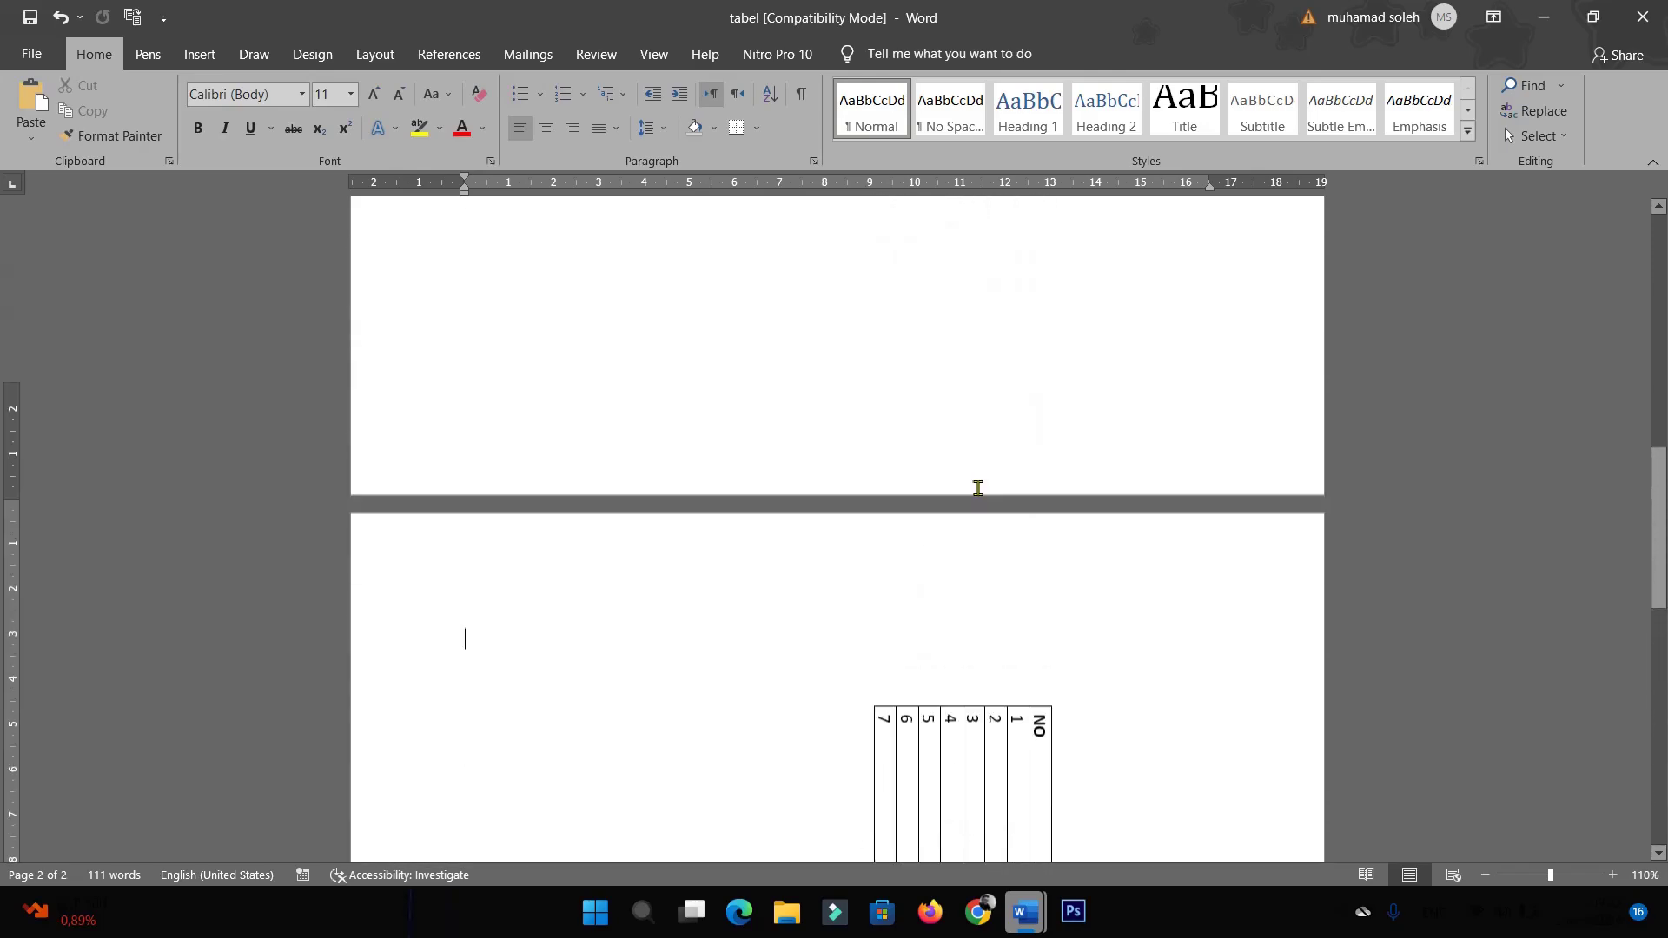
scroll(964, 504, "down", 3)
scroll(947, 521, "up", 2)
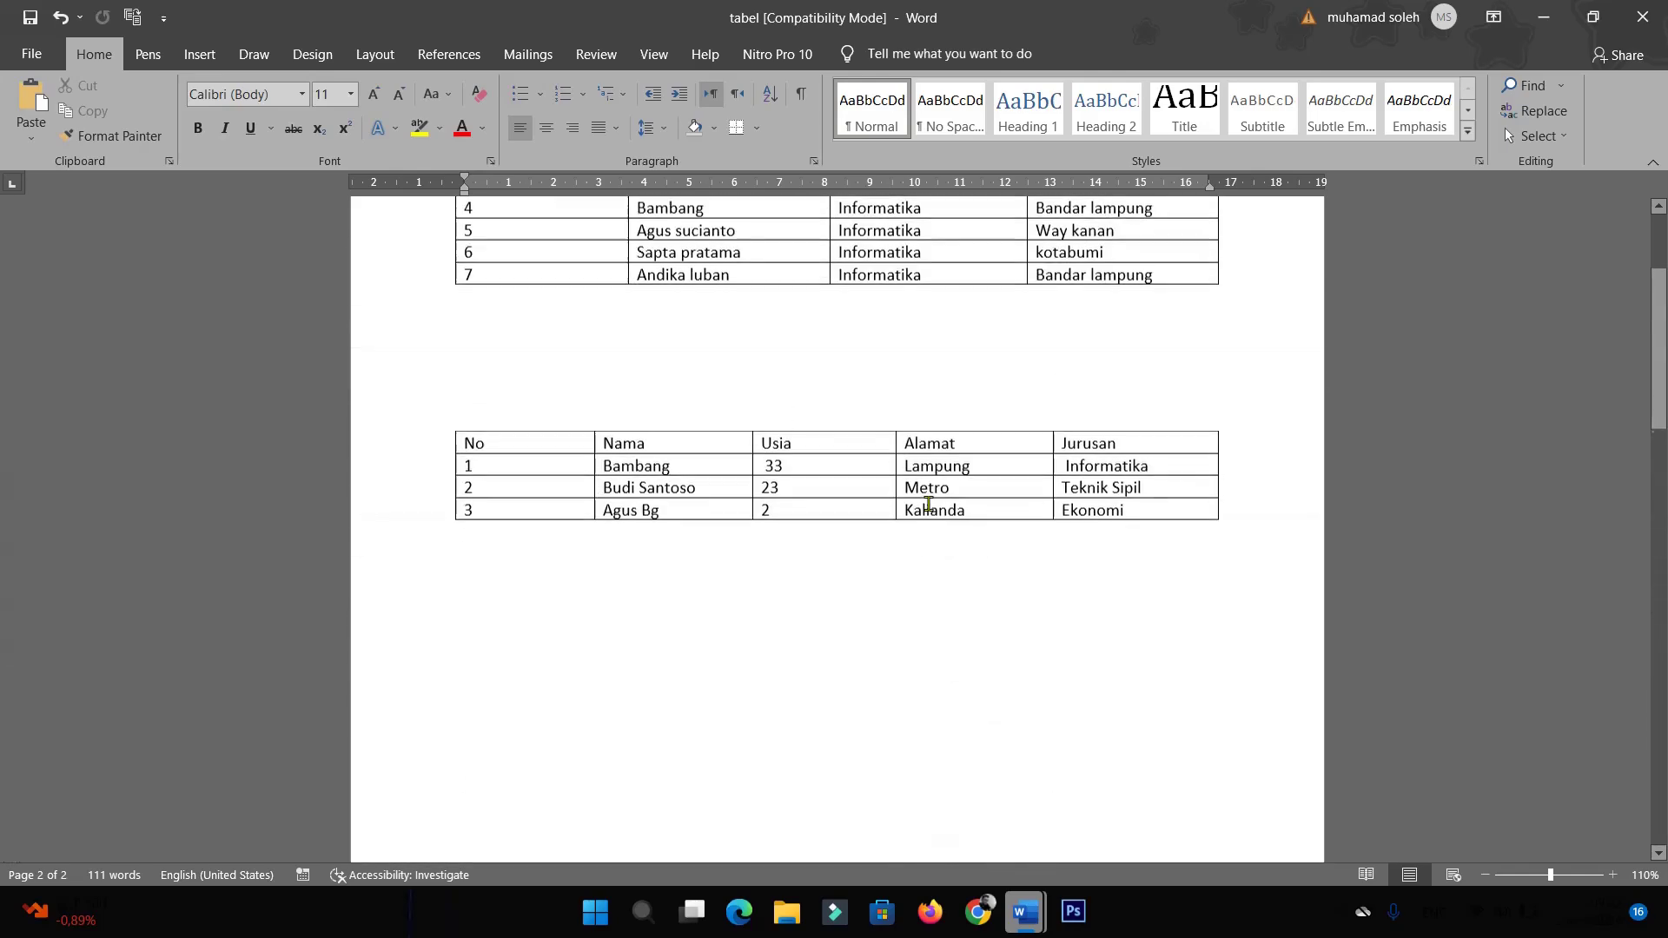
scroll(920, 513, "up", 3)
scroll(903, 510, "down", 2)
scroll(897, 508, "down", 4)
scroll(894, 506, "down", 4)
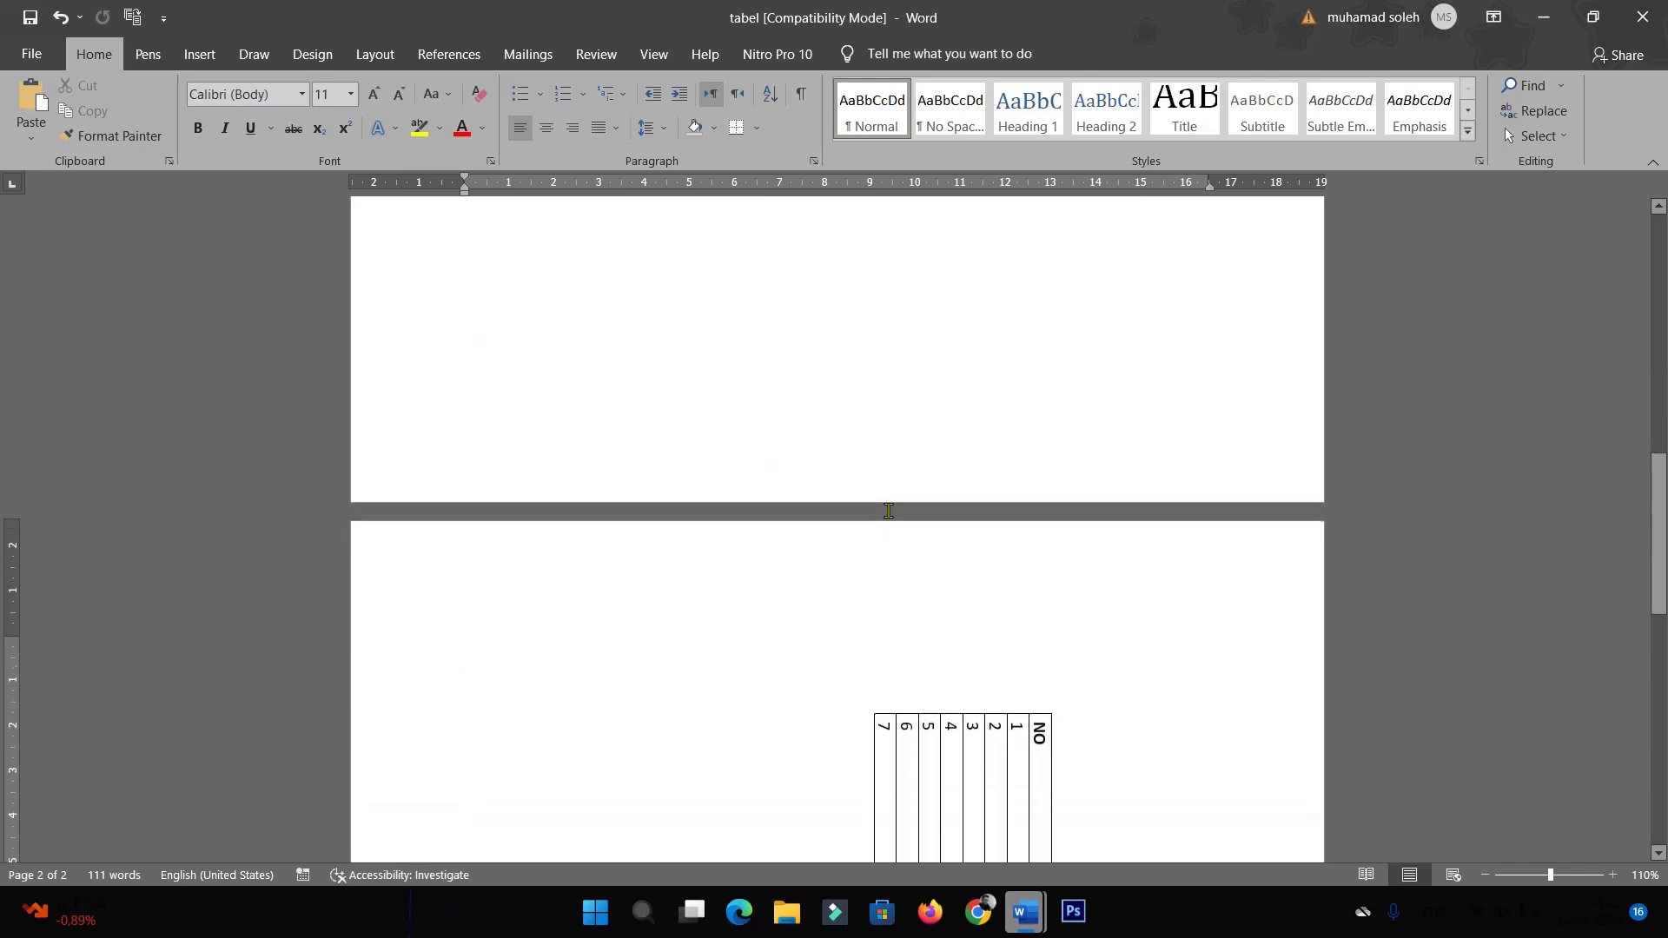
scroll(782, 487, "down", 3)
scroll(773, 482, "down", 1)
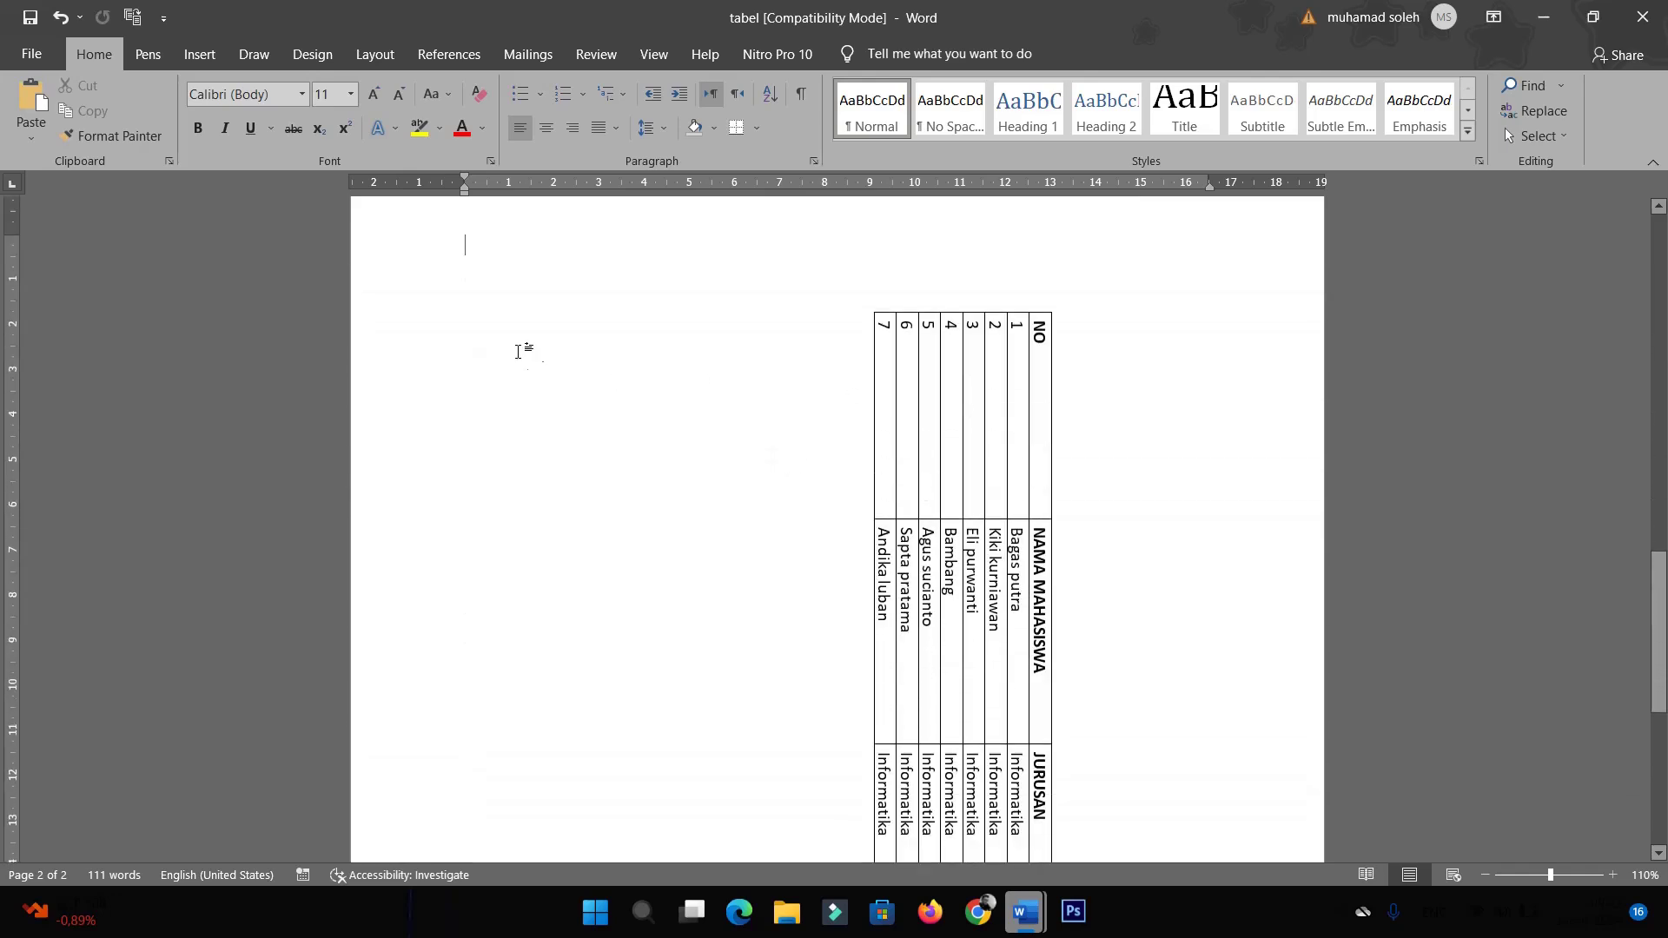
scroll(699, 306, "up", 2)
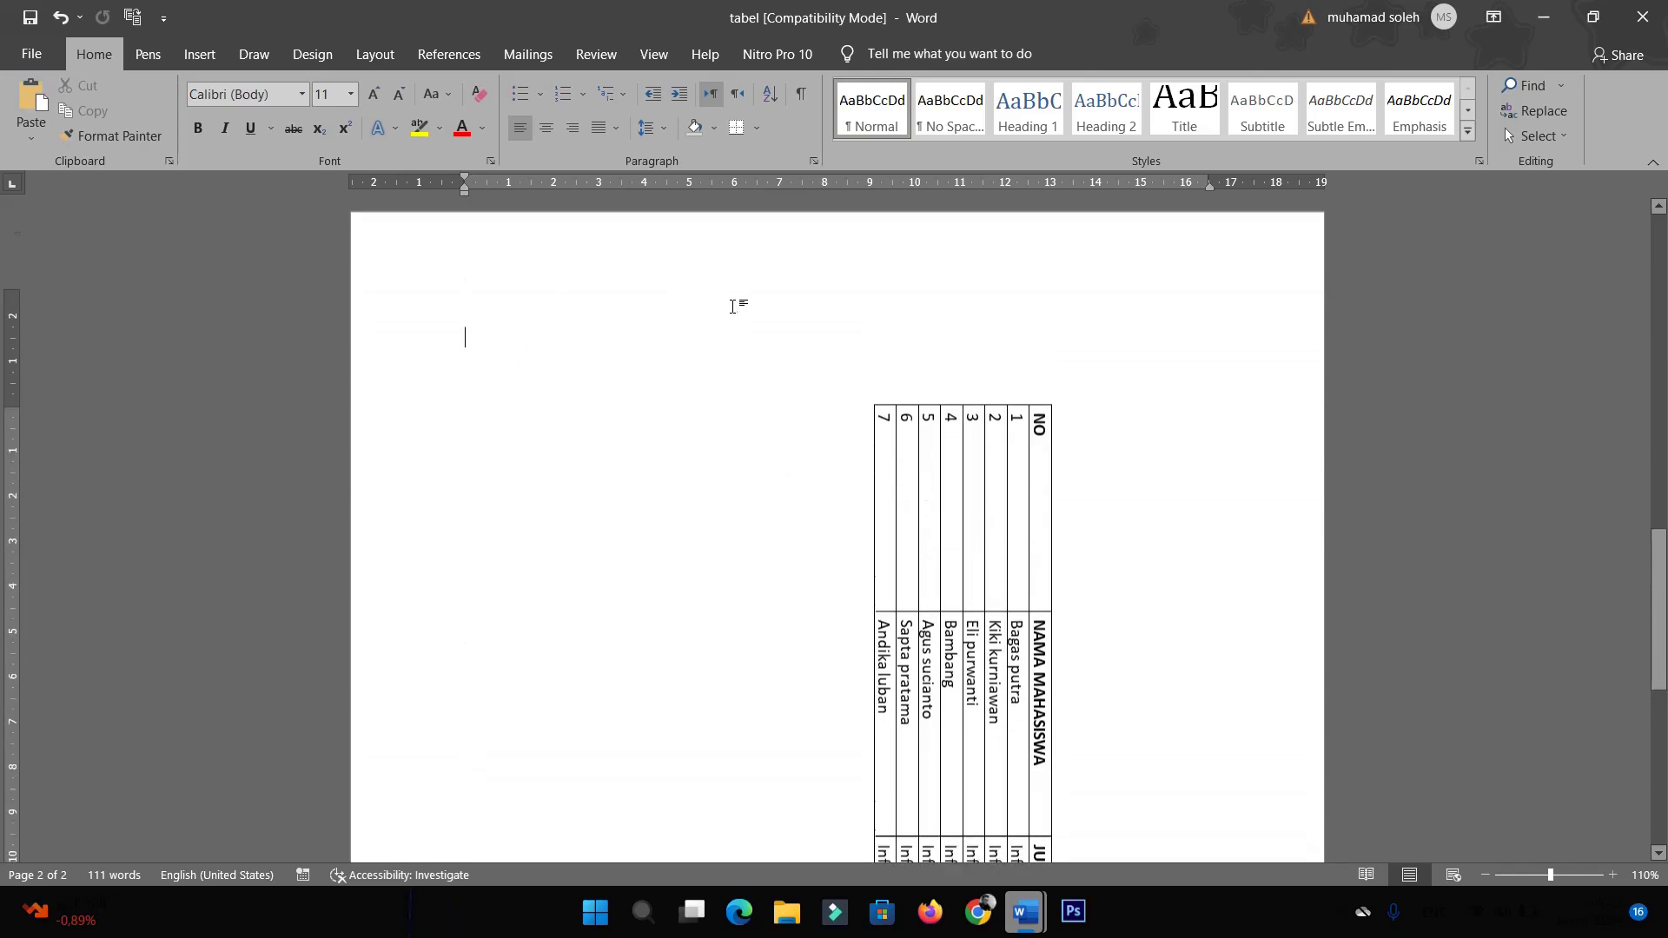
scroll(767, 343, "down", 2)
scroll(868, 350, "down", 4)
scroll(906, 354, "up", 3)
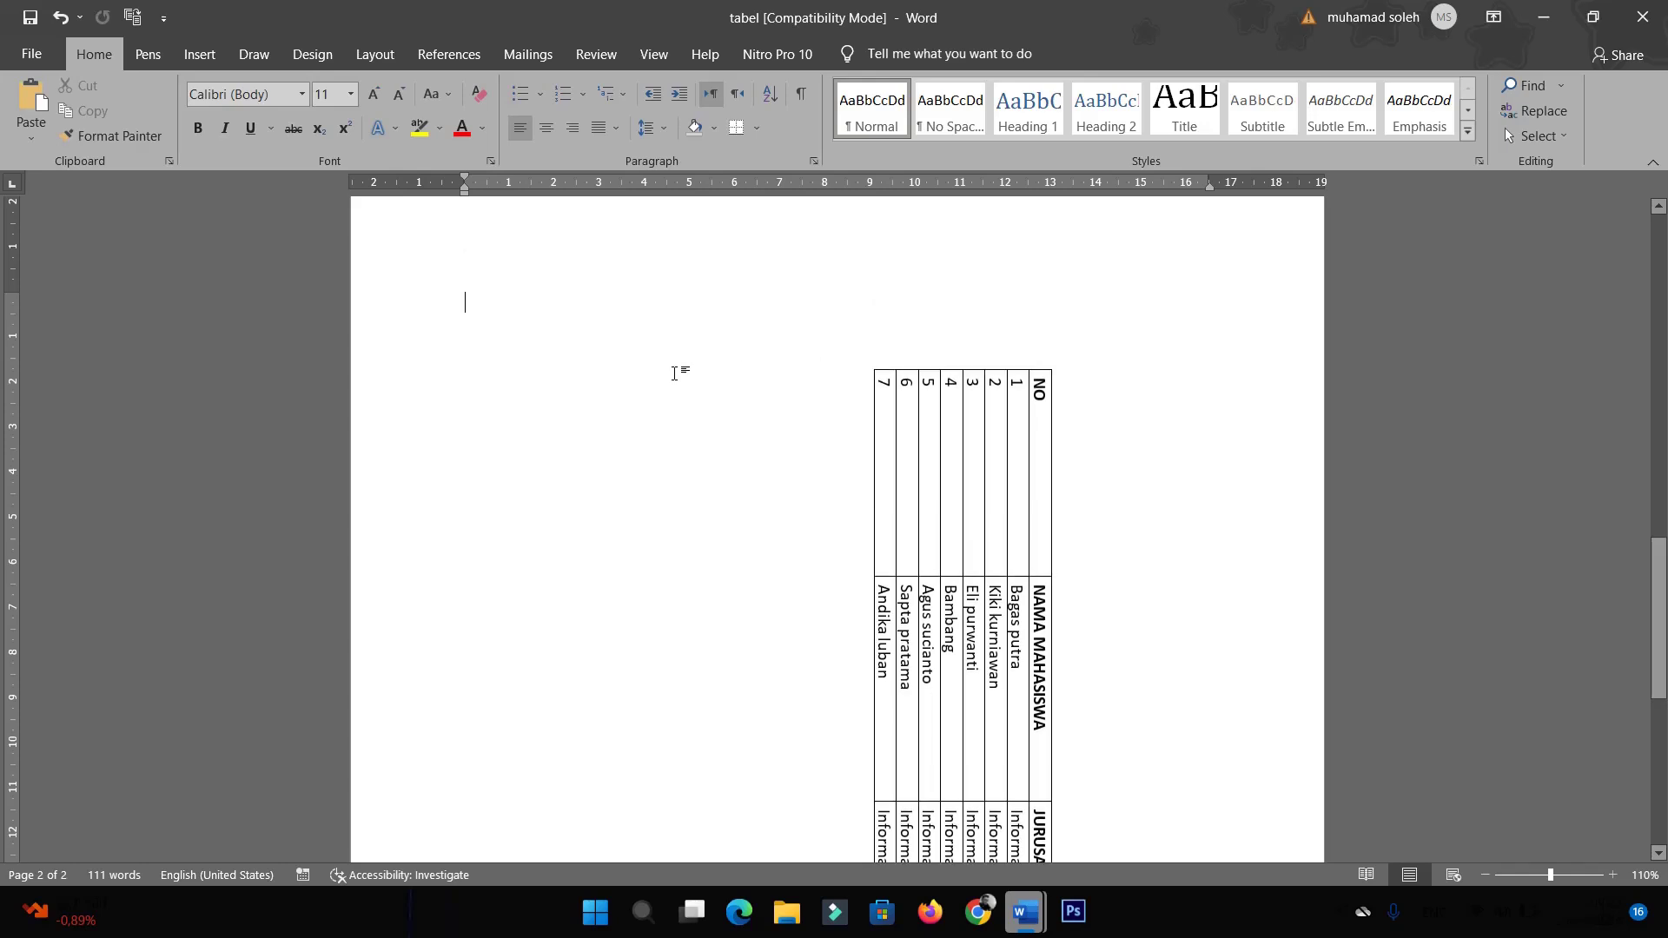
scroll(674, 373, "up", 1)
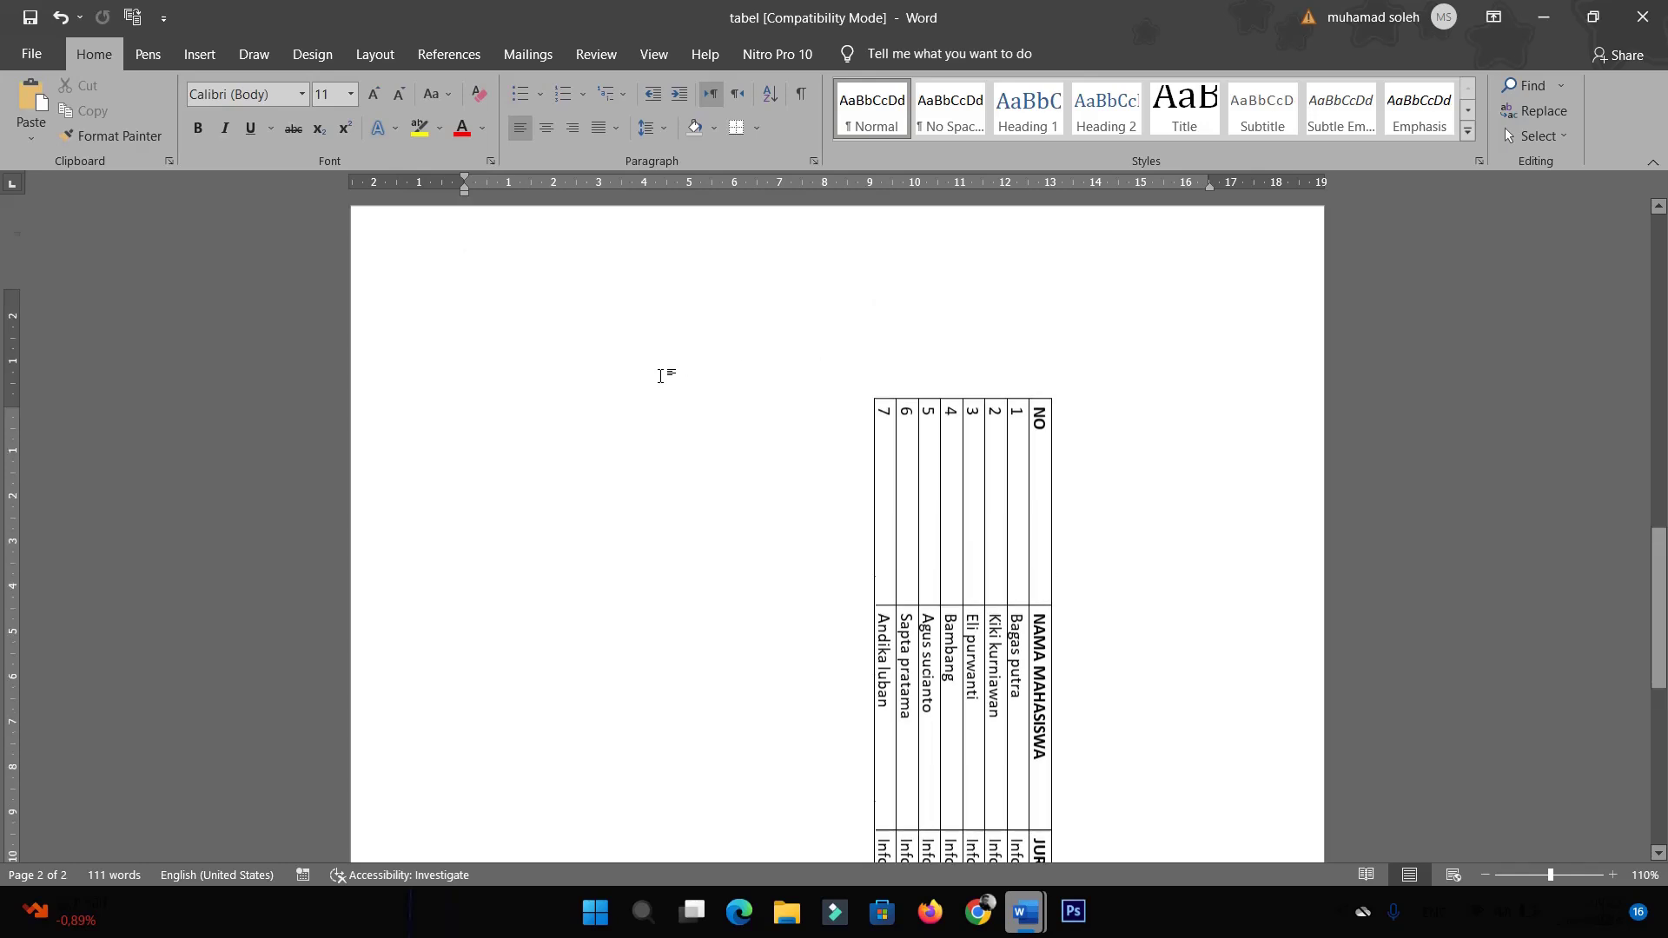
scroll(664, 371, "up", 5)
scroll(664, 371, "up", 5)
scroll(642, 312, "up", 4)
scroll(626, 261, "down", 3)
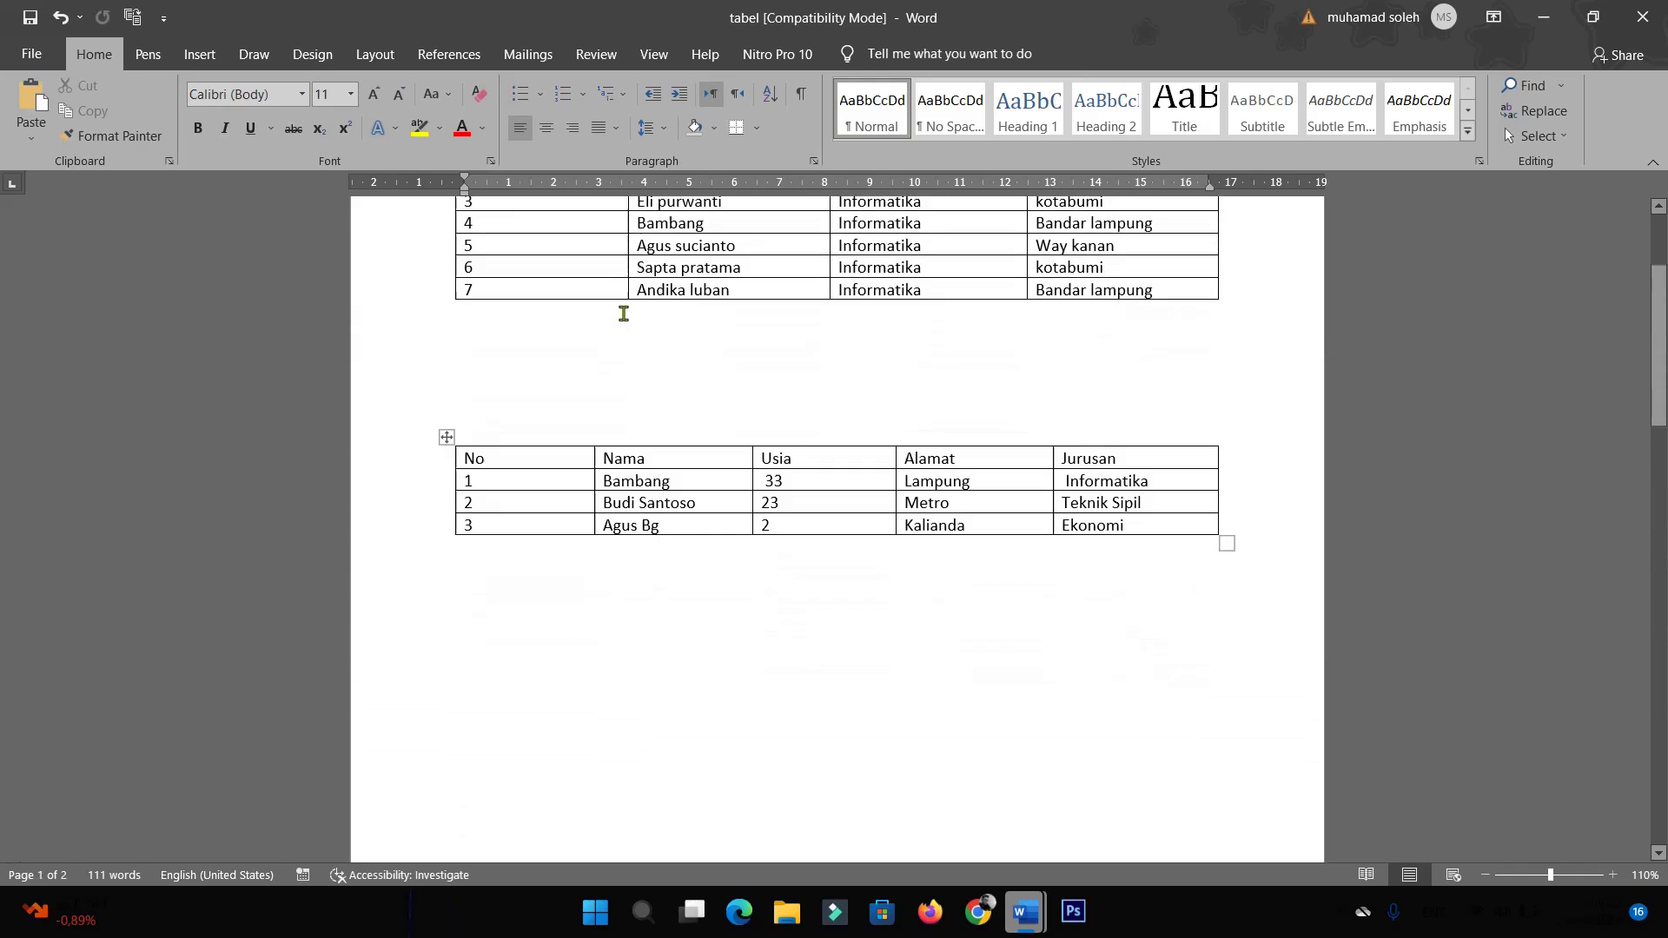
scroll(617, 313, "down", 5)
scroll(622, 547, "down", 5)
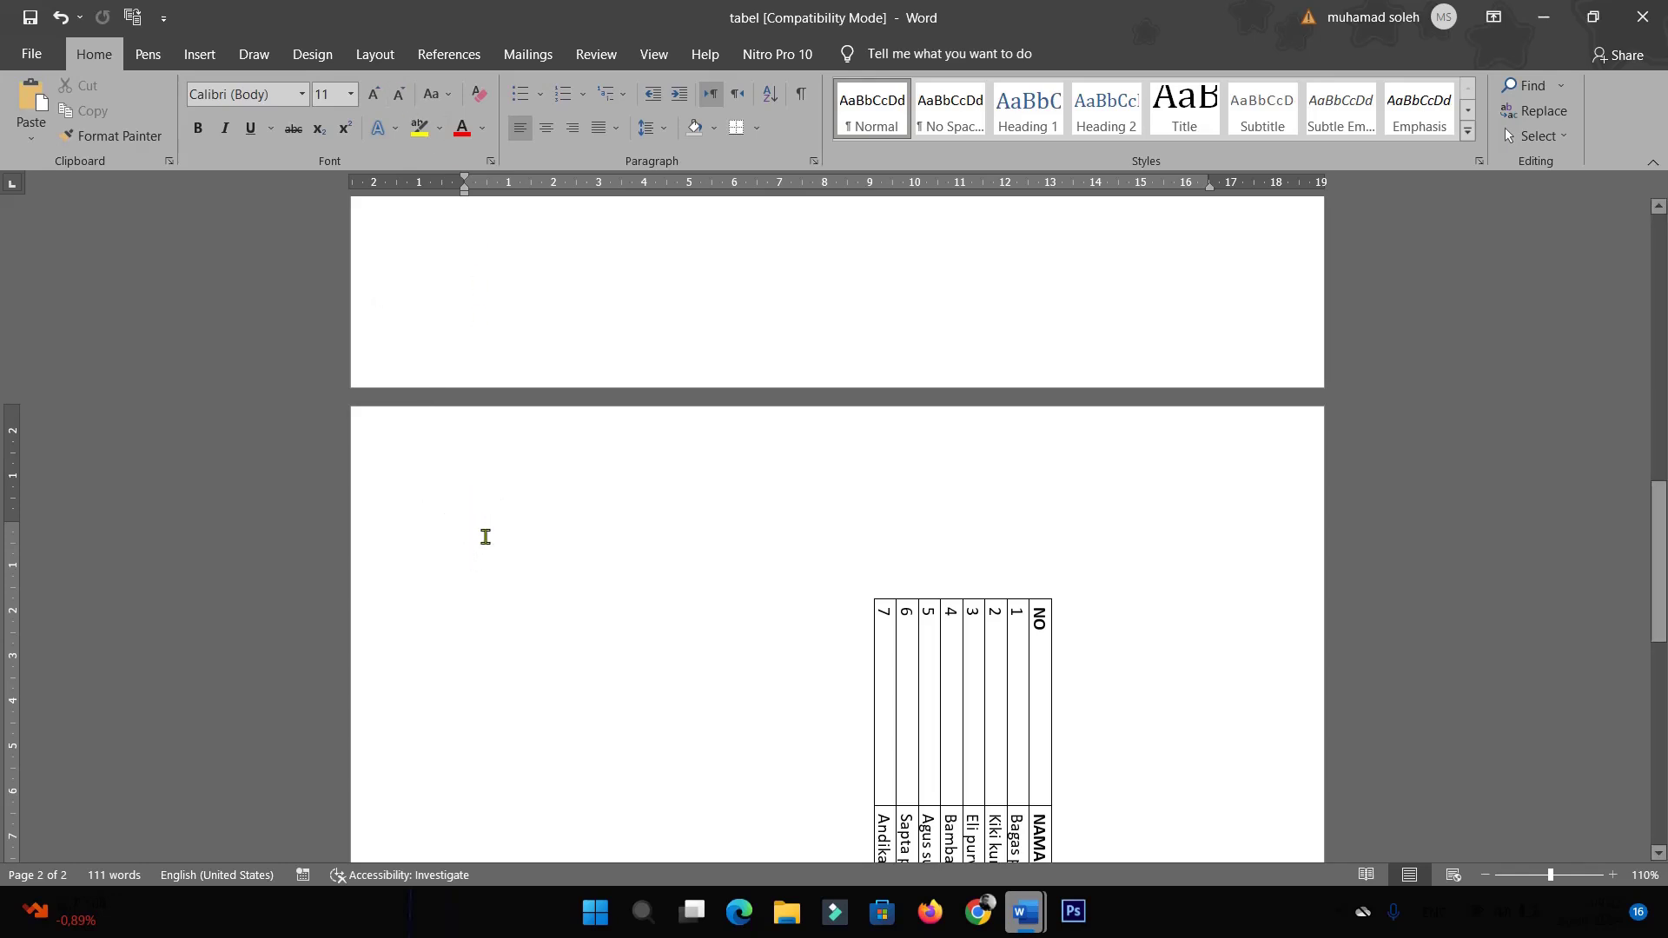
Insert a Next Page section break from Layout > Breaks
left_click(375, 54)
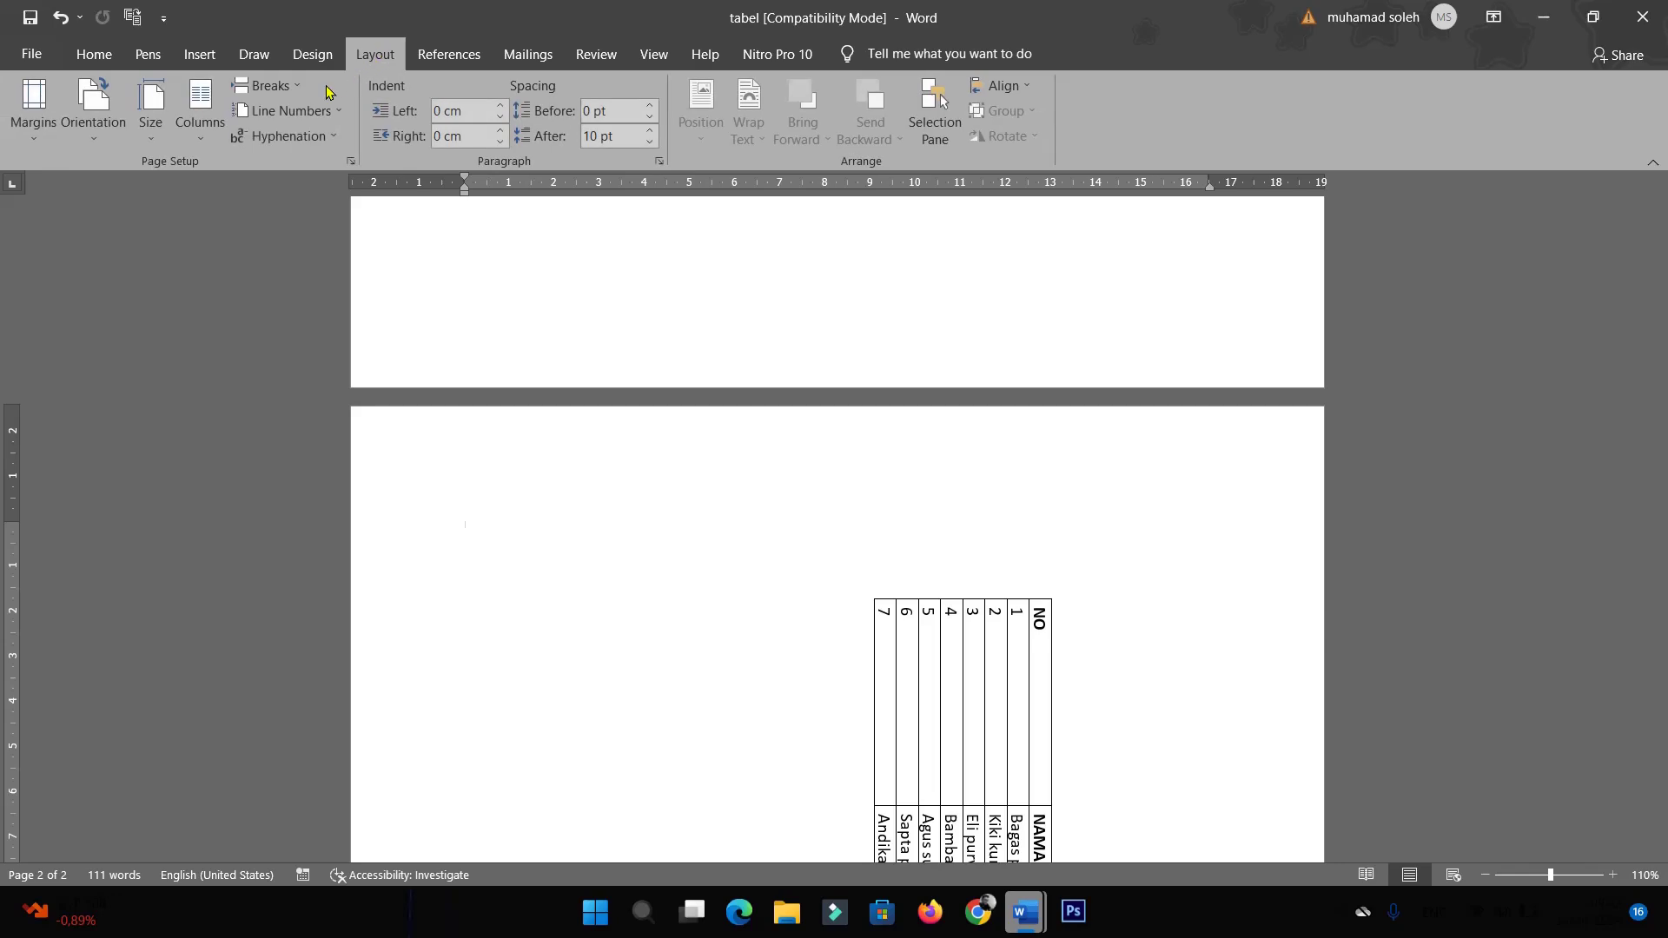
left_click(289, 87)
left_click(382, 391)
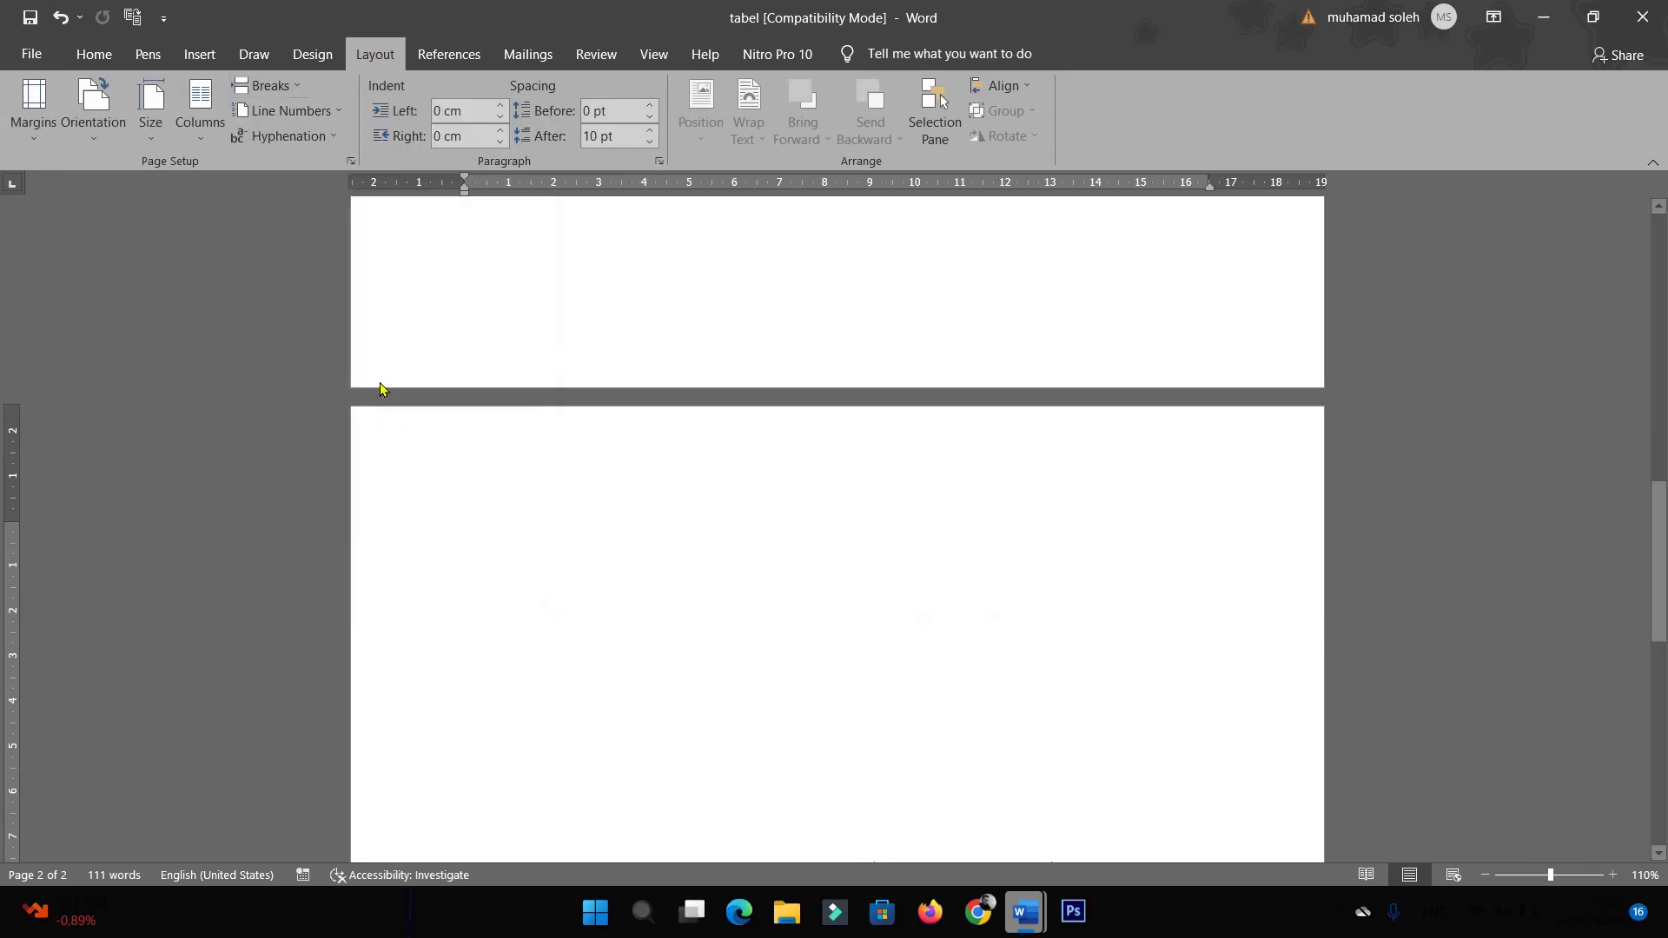
scroll(666, 533, "up", 5)
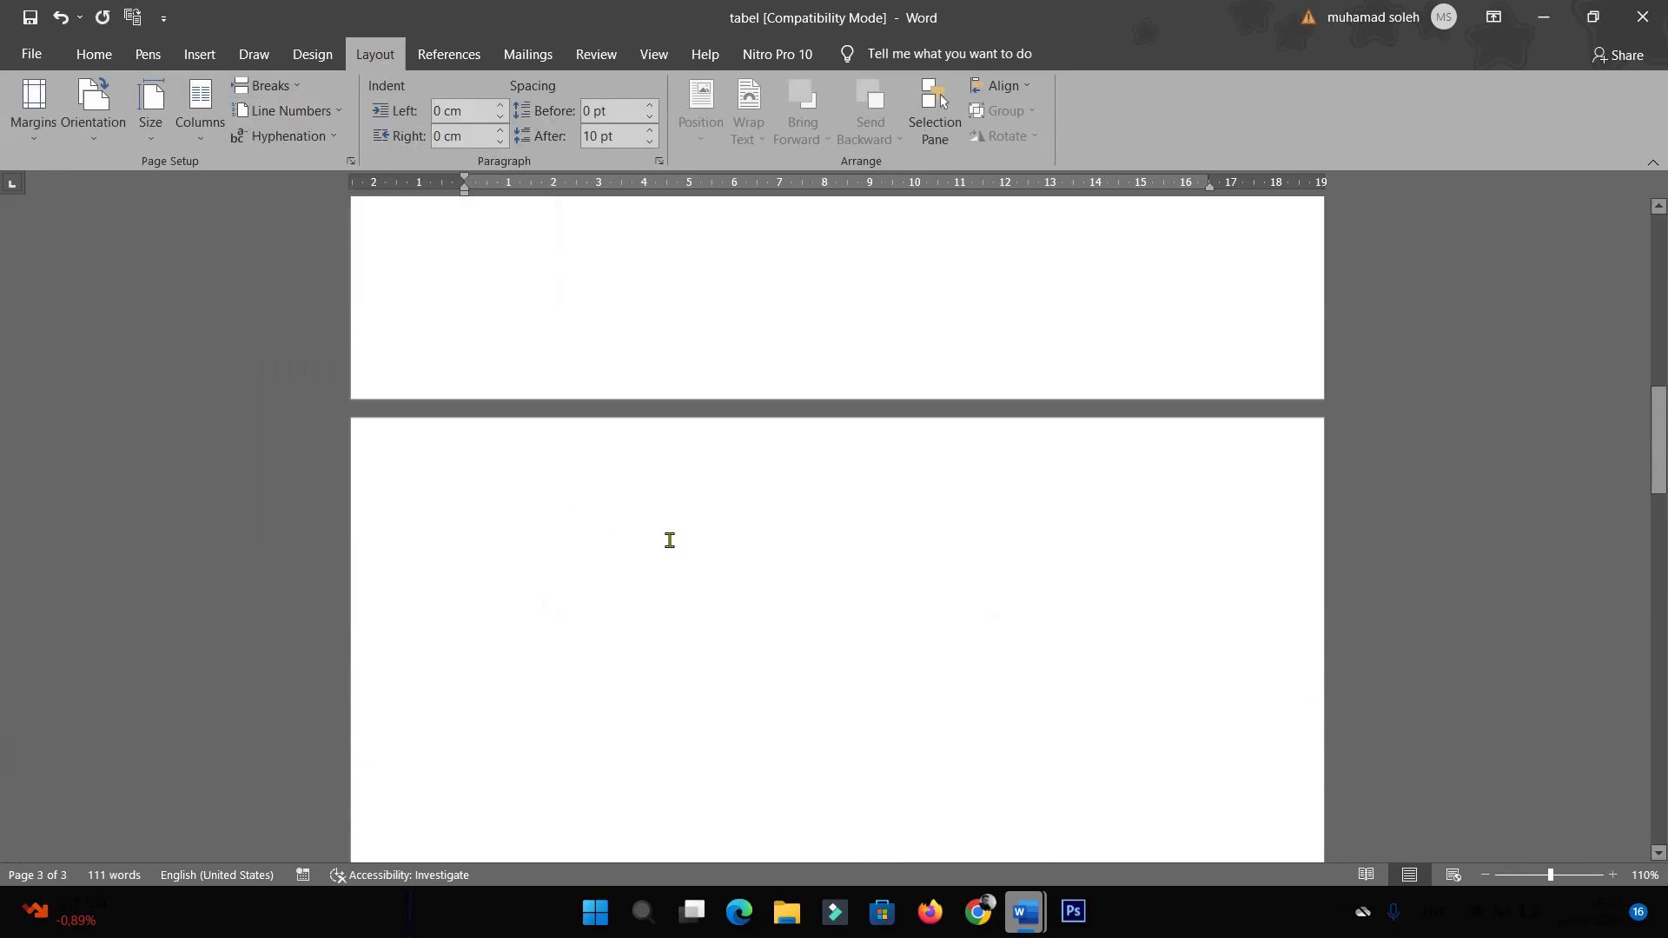
scroll(671, 532, "up", 2)
scroll(670, 532, "down", 4)
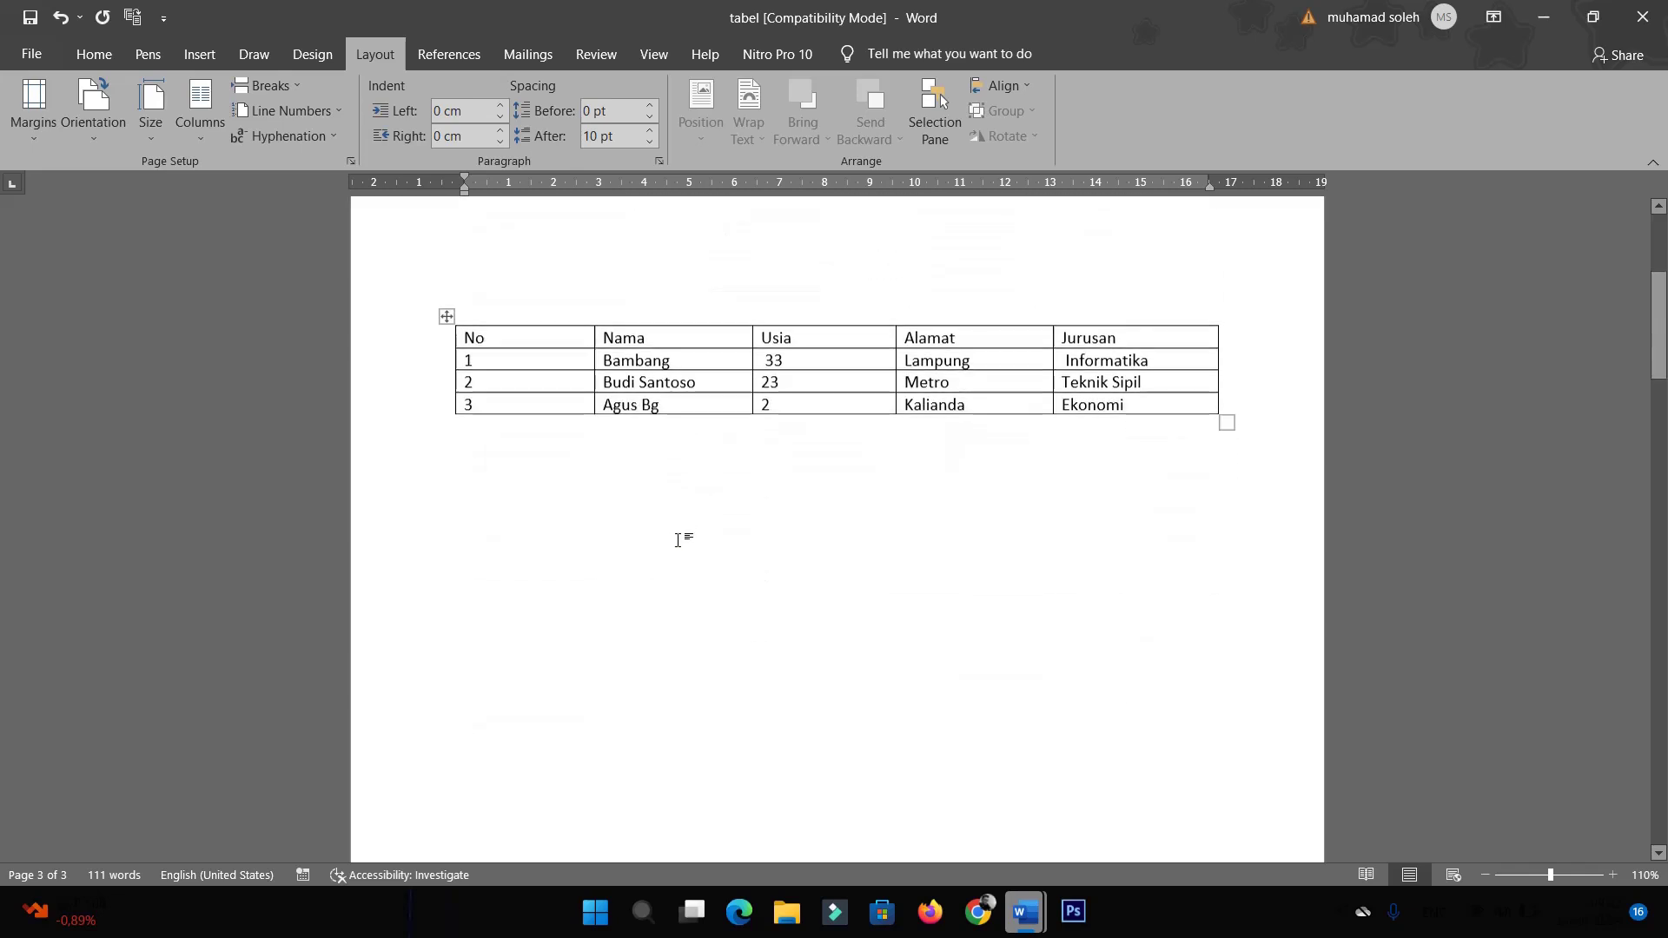
scroll(676, 521, "down", 2)
Check the section labels in the header, then close Header and Footer
double_click(670, 409)
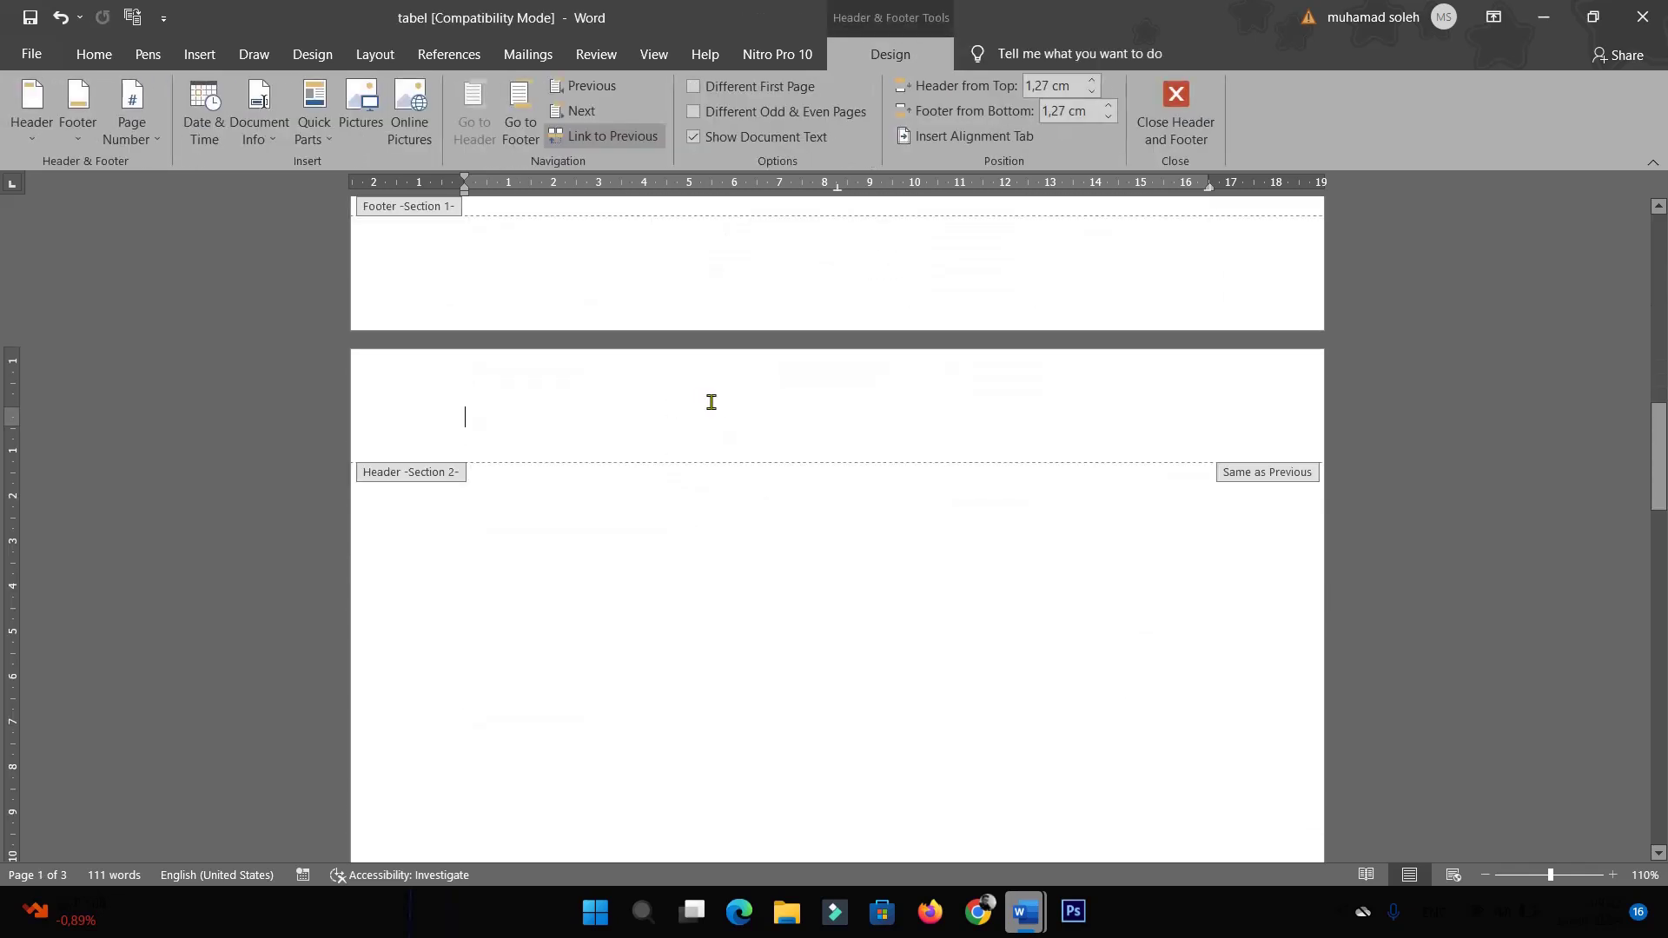
scroll(608, 365, "up", 1)
scroll(514, 341, "up", 2)
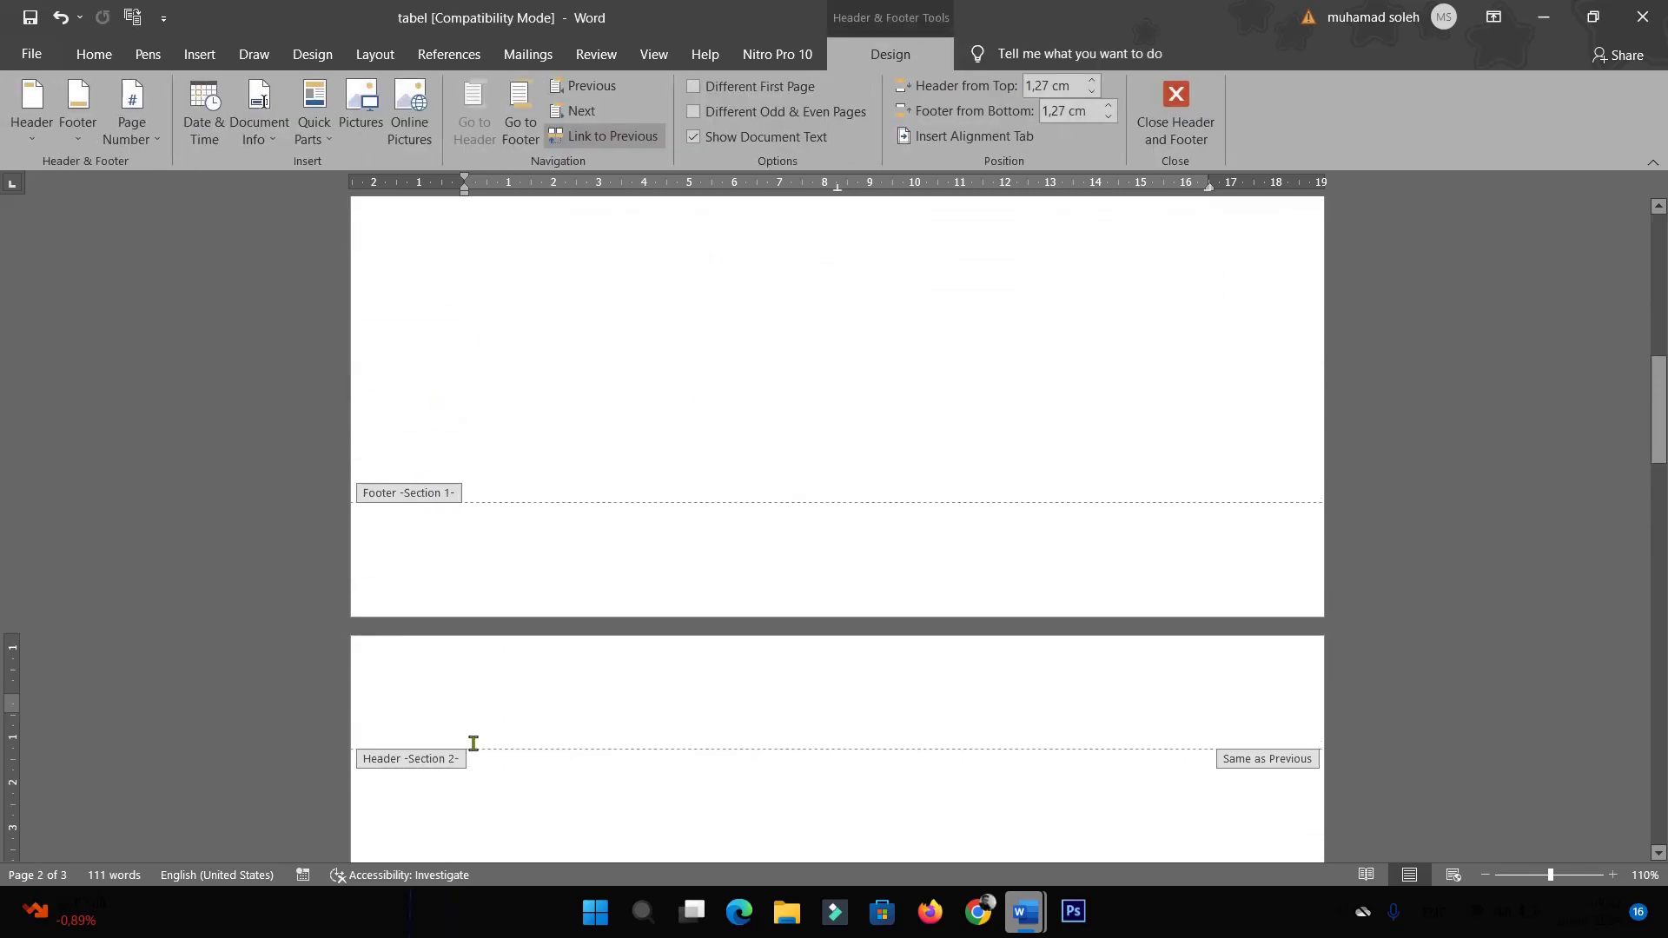
left_click(1181, 117)
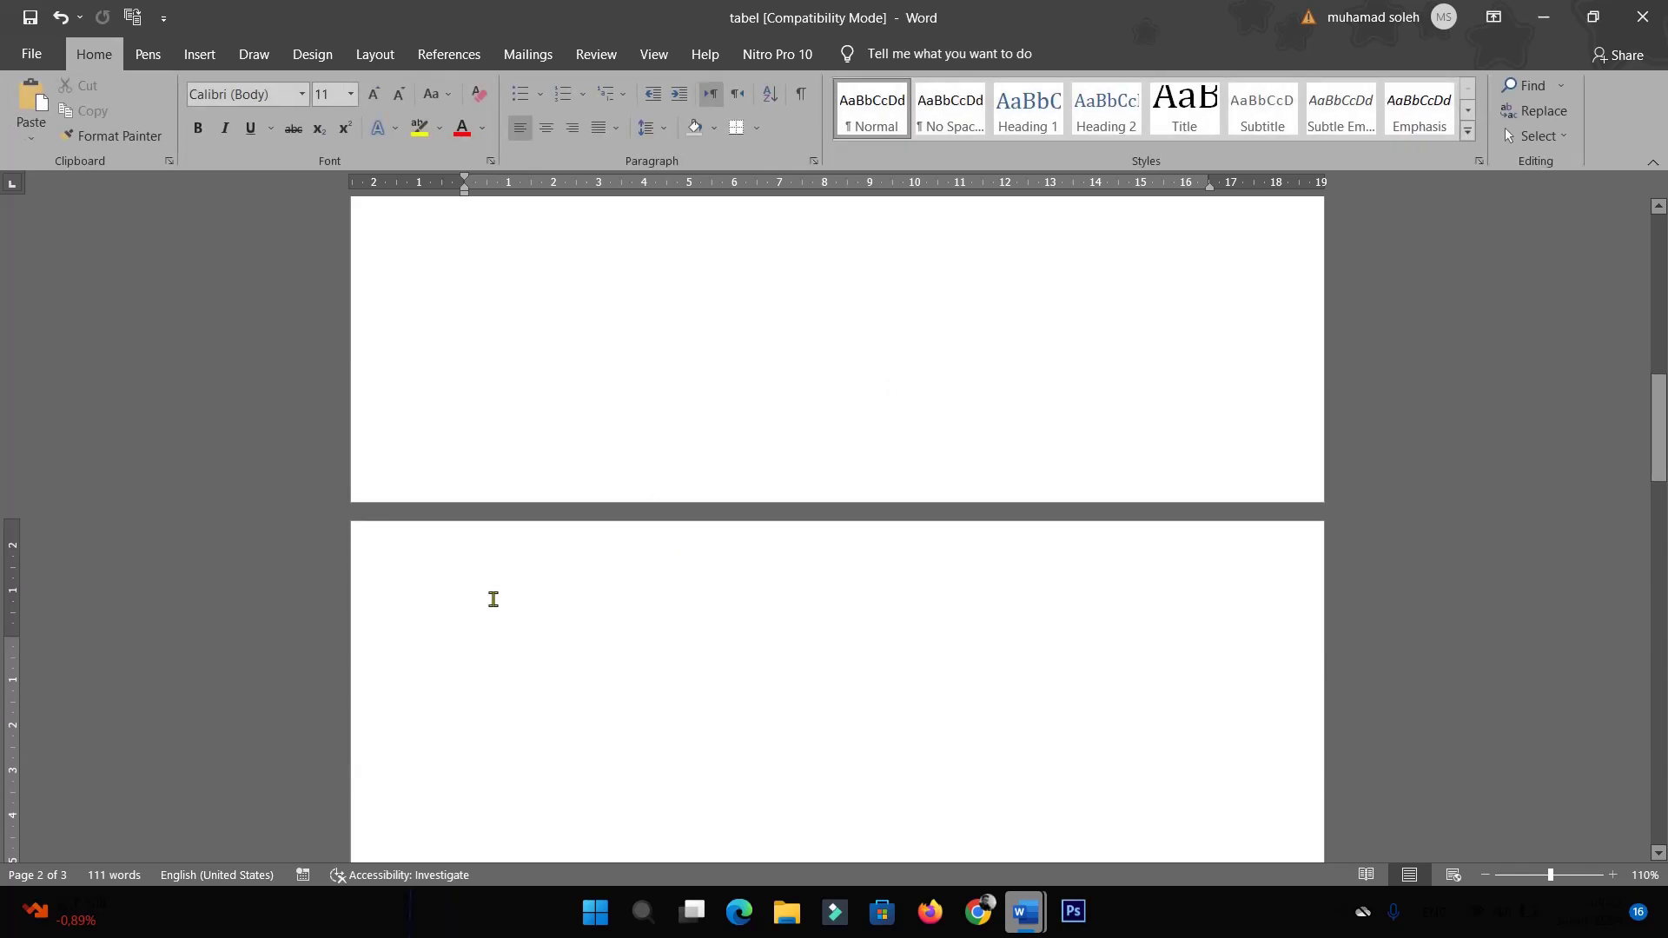
Set the new section's page orientation to Landscape
left_click(374, 54)
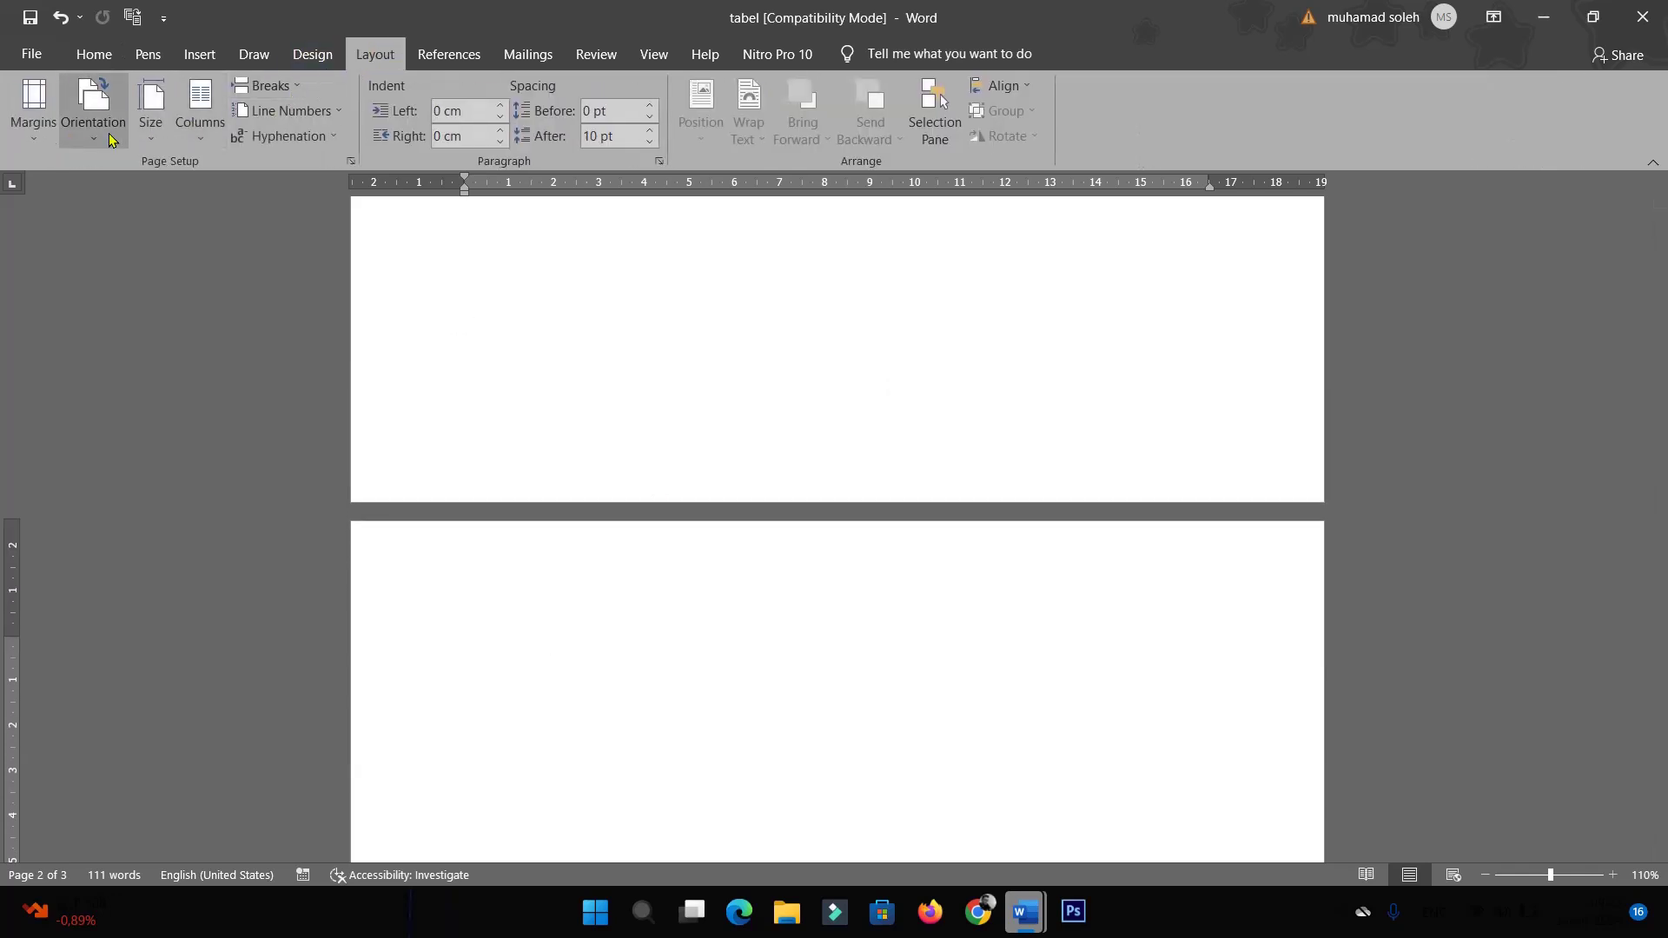
left_click(93, 108)
left_click(135, 224)
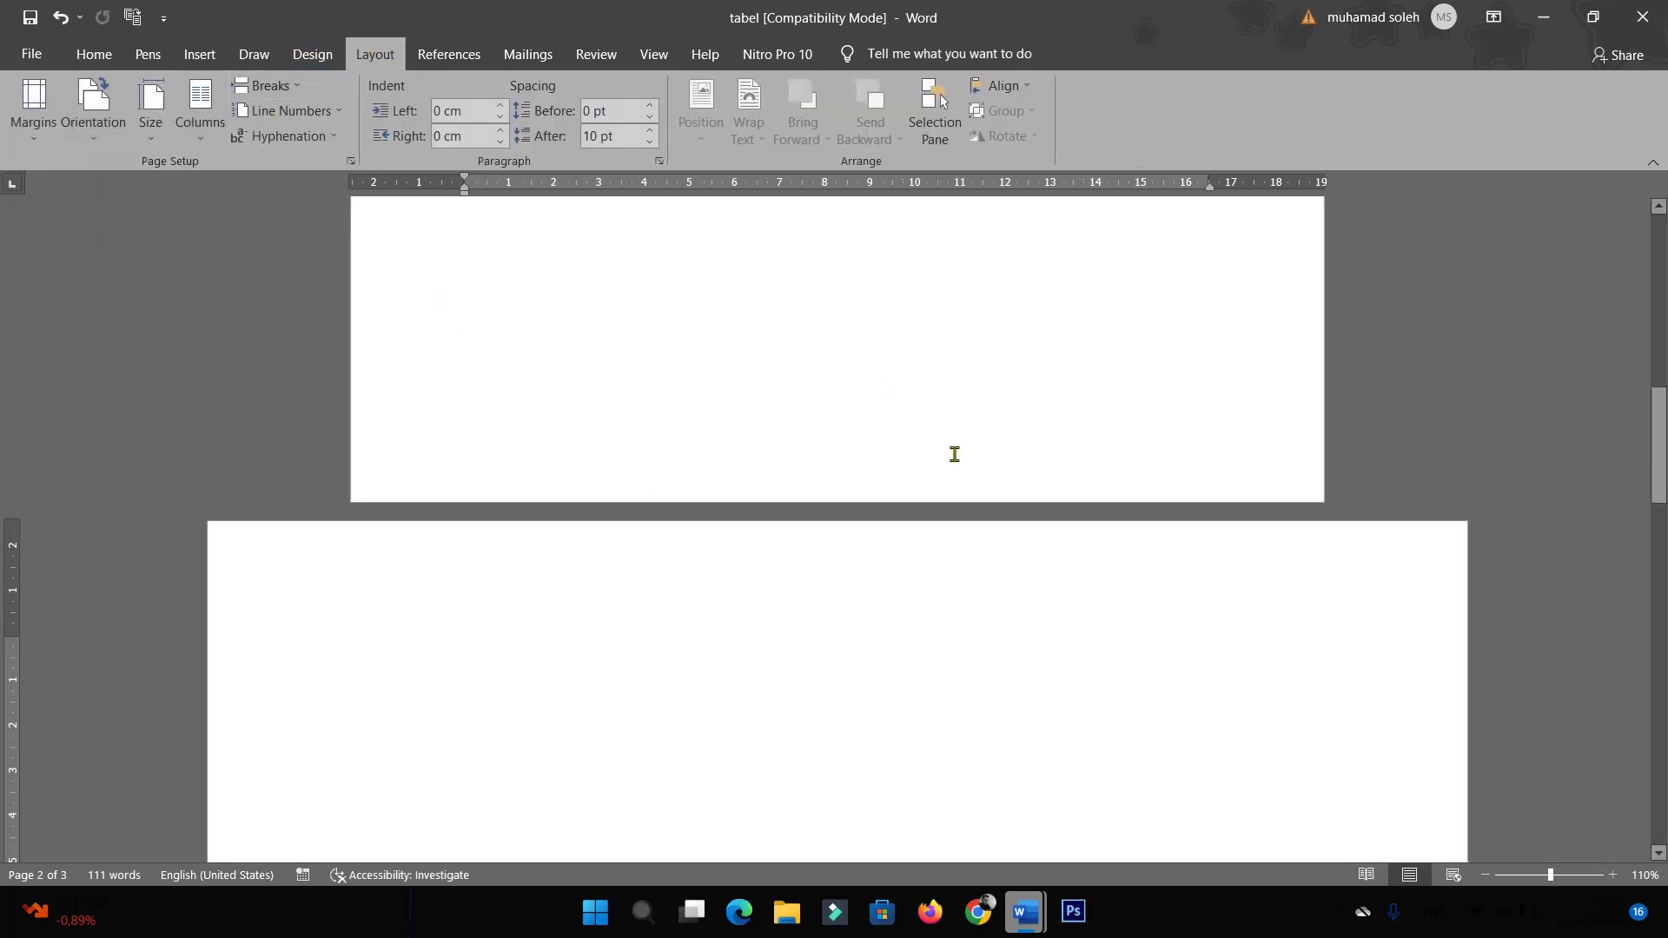
scroll(529, 569, "down", 5)
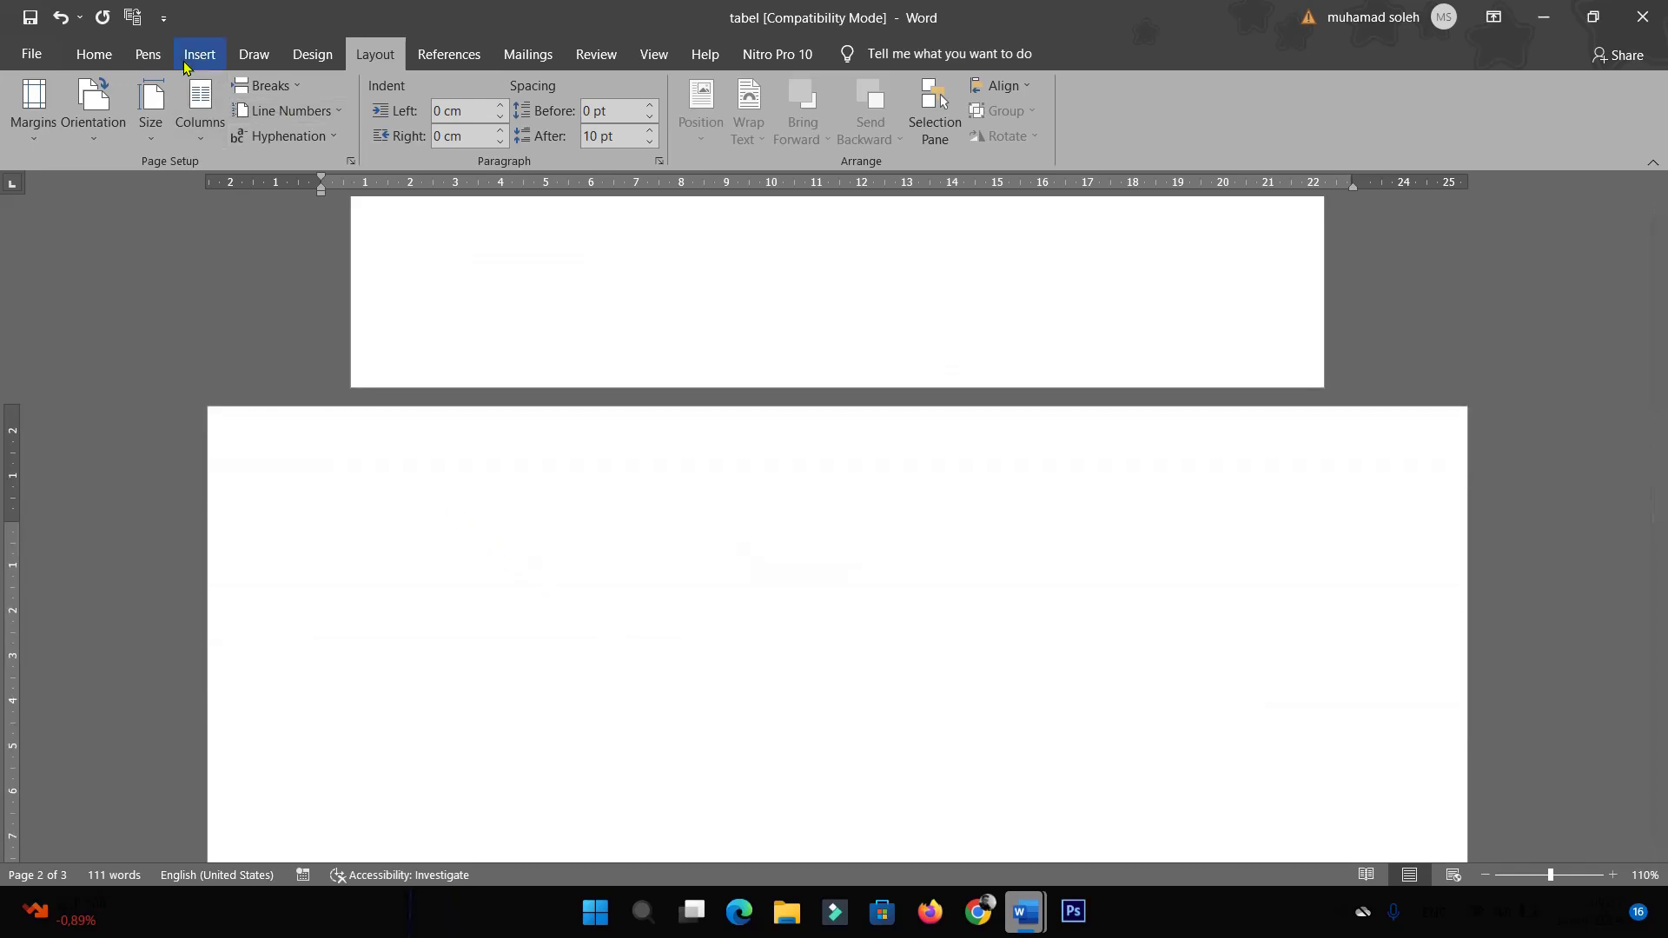
Insert an empty 10×7 table on the landscape page and move the cursor below it
left_click(199, 54)
left_click(157, 113)
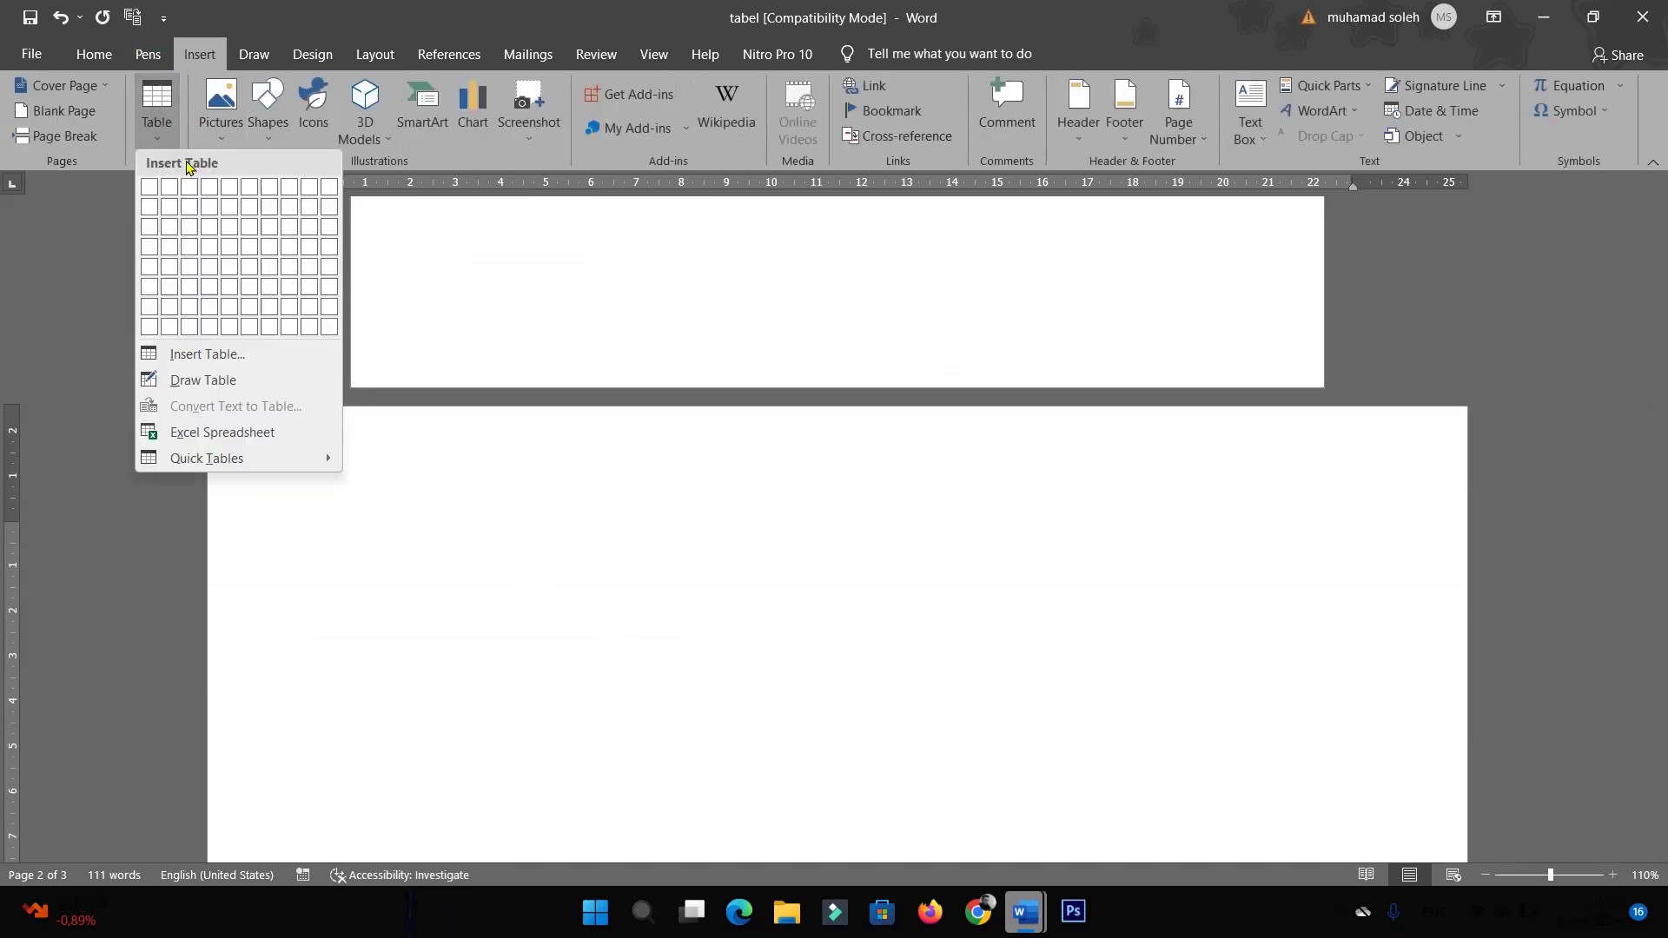
left_click(329, 289)
scroll(800, 663, "down", 4)
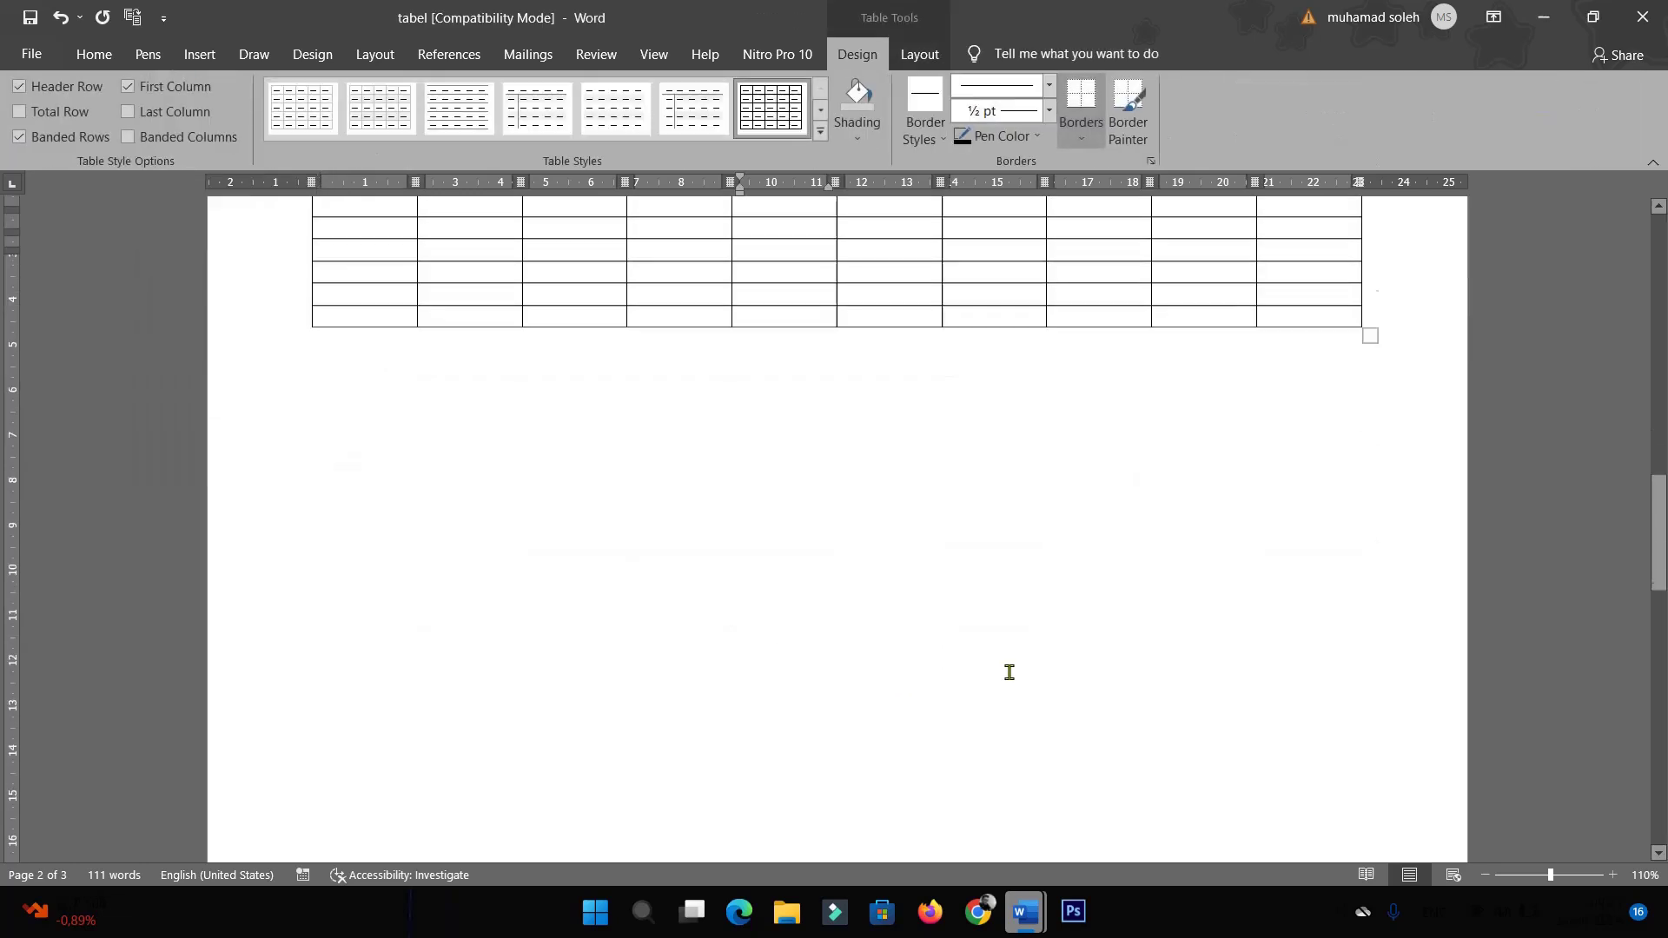
scroll(990, 669, "down", 5)
scroll(873, 627, "up", 2)
scroll(876, 636, "down", 1)
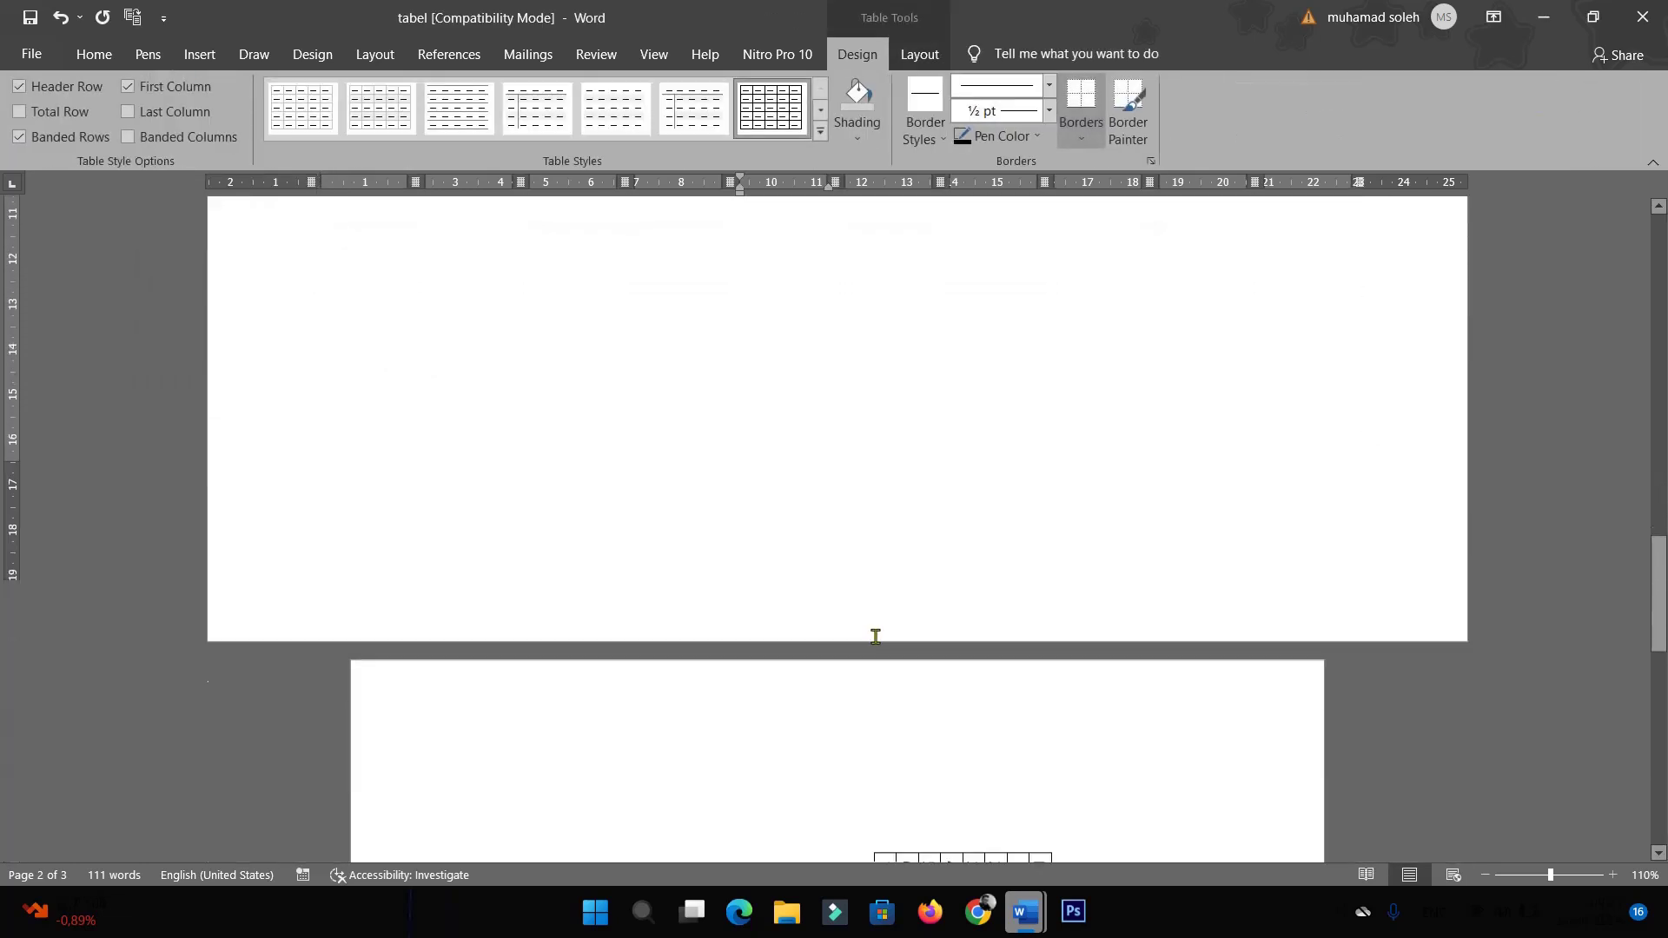
scroll(876, 640, "down", 4)
scroll(1038, 590, "up", 5)
scroll(1039, 591, "up", 5)
scroll(1061, 588, "down", 1)
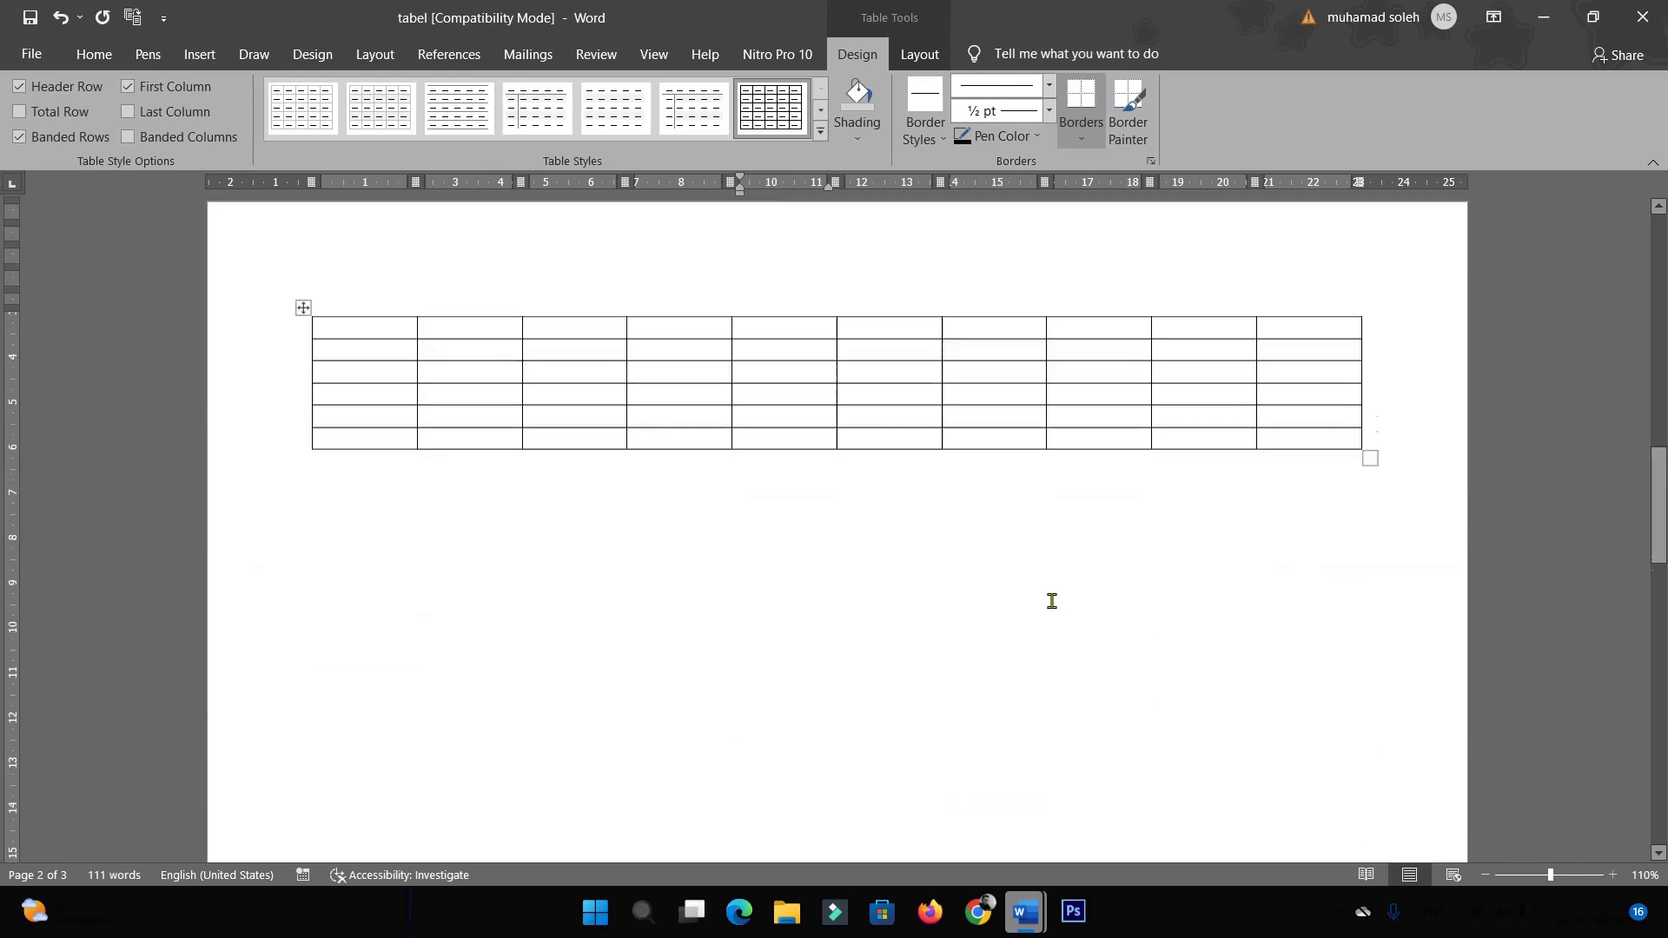
scroll(1050, 600, "down", 4)
scroll(849, 558, "down", 2)
left_click(708, 610)
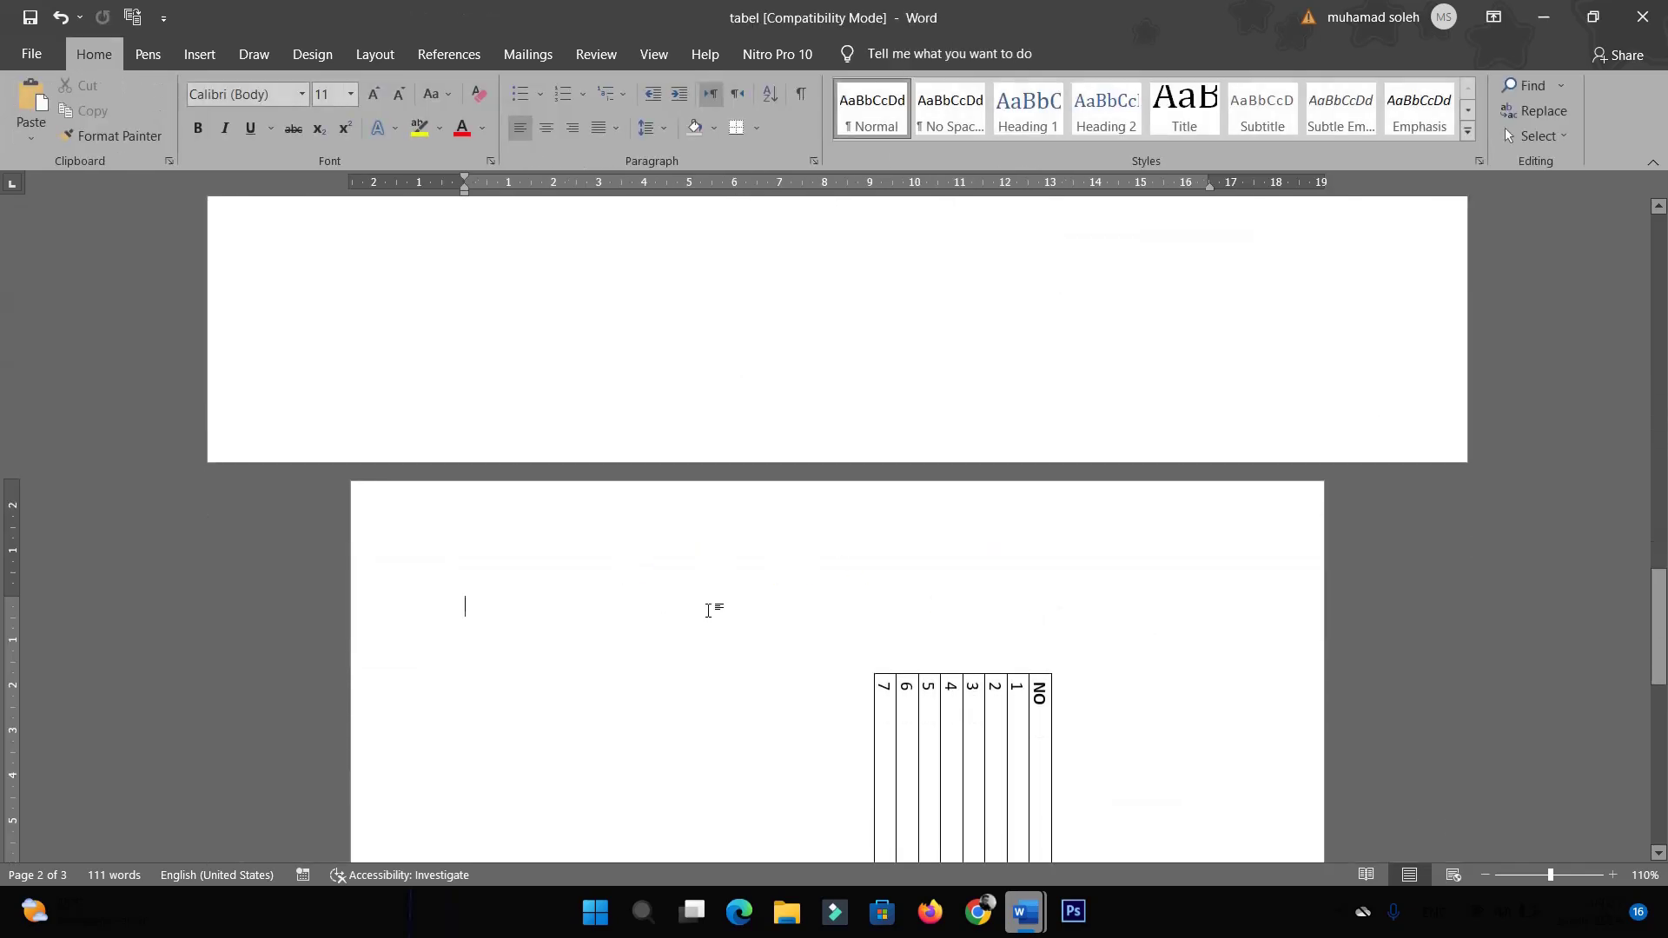
Open header editing and switch the rotated-table page to Landscape
left_click(384, 66)
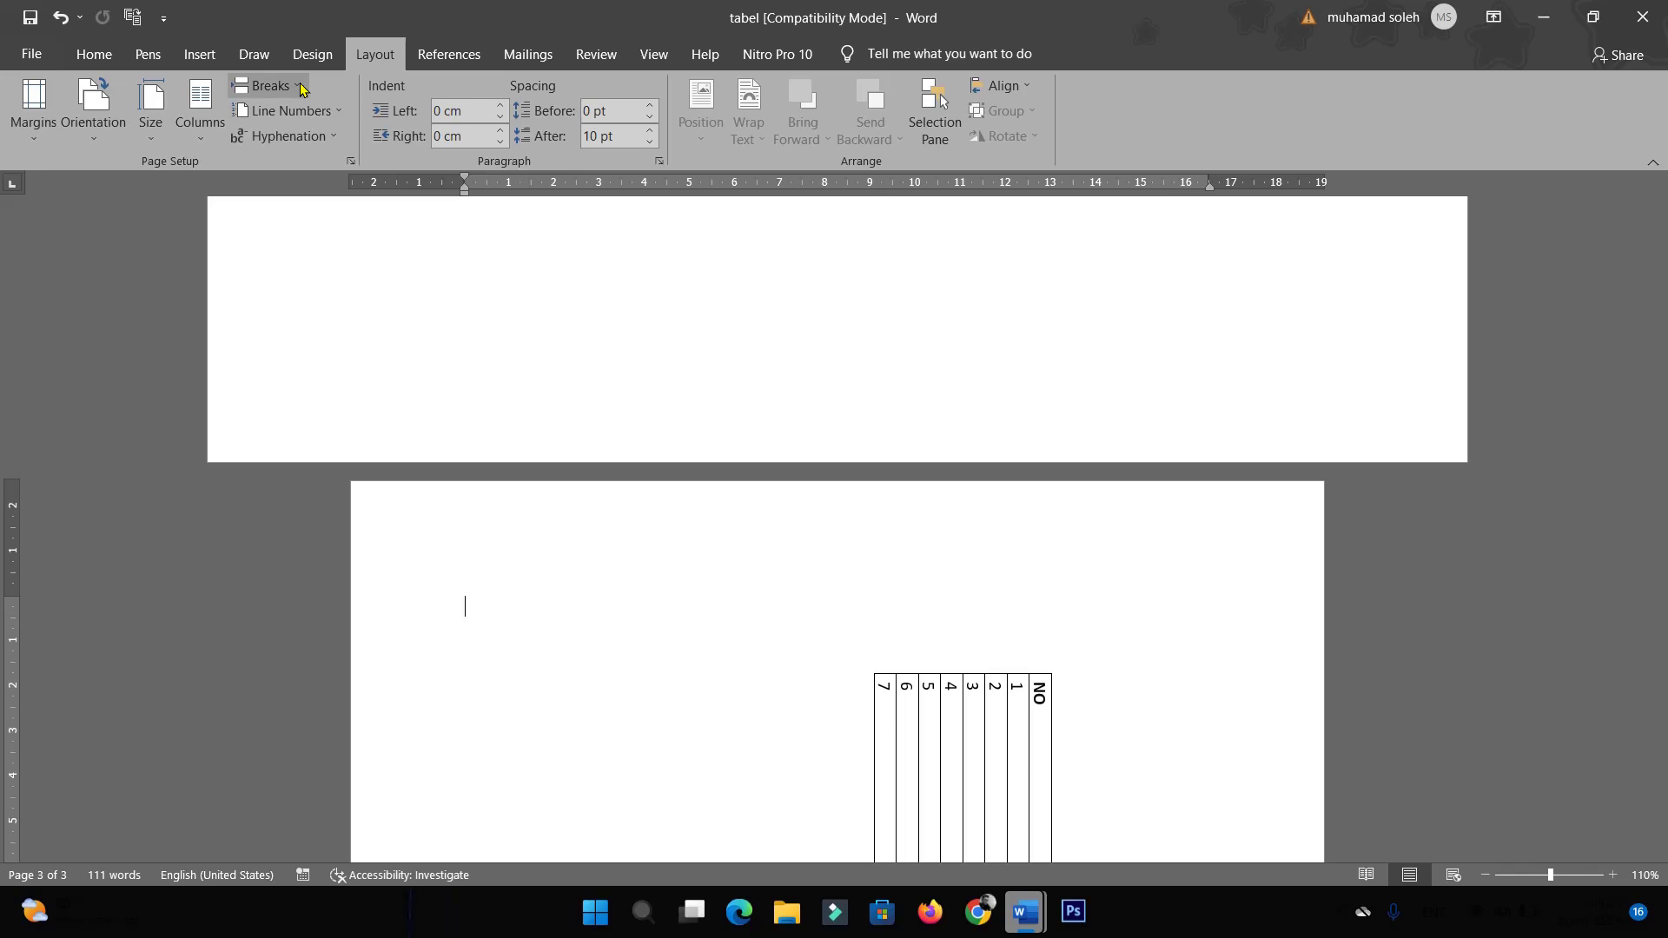
double_click(487, 499)
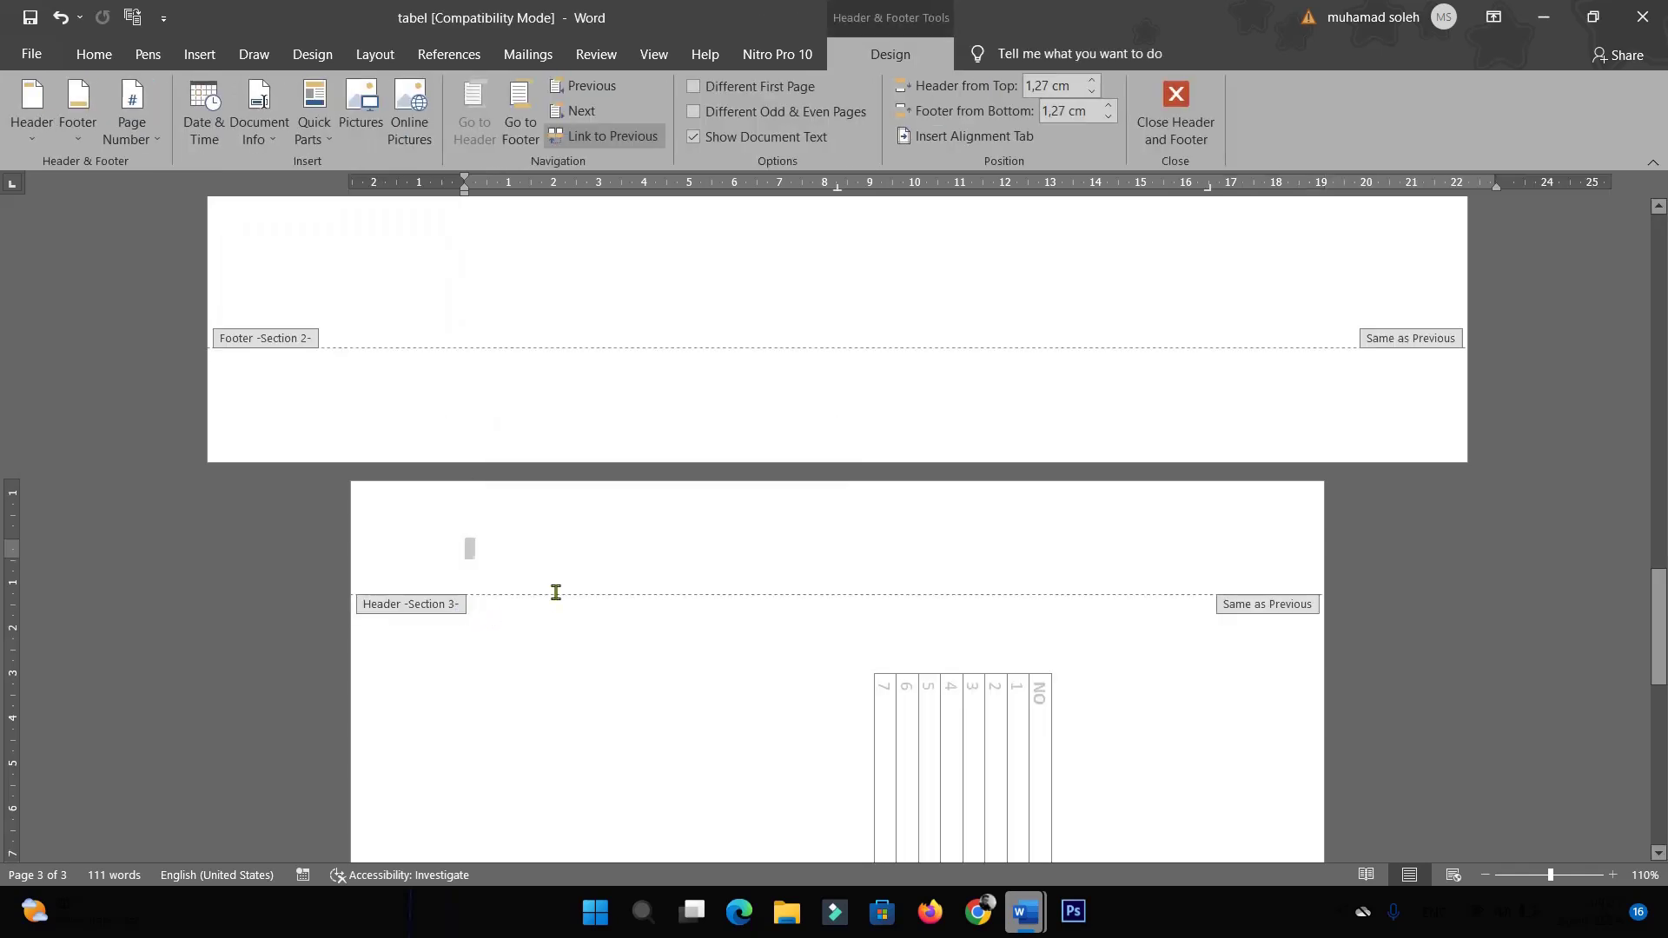
left_click(372, 59)
left_click(114, 139)
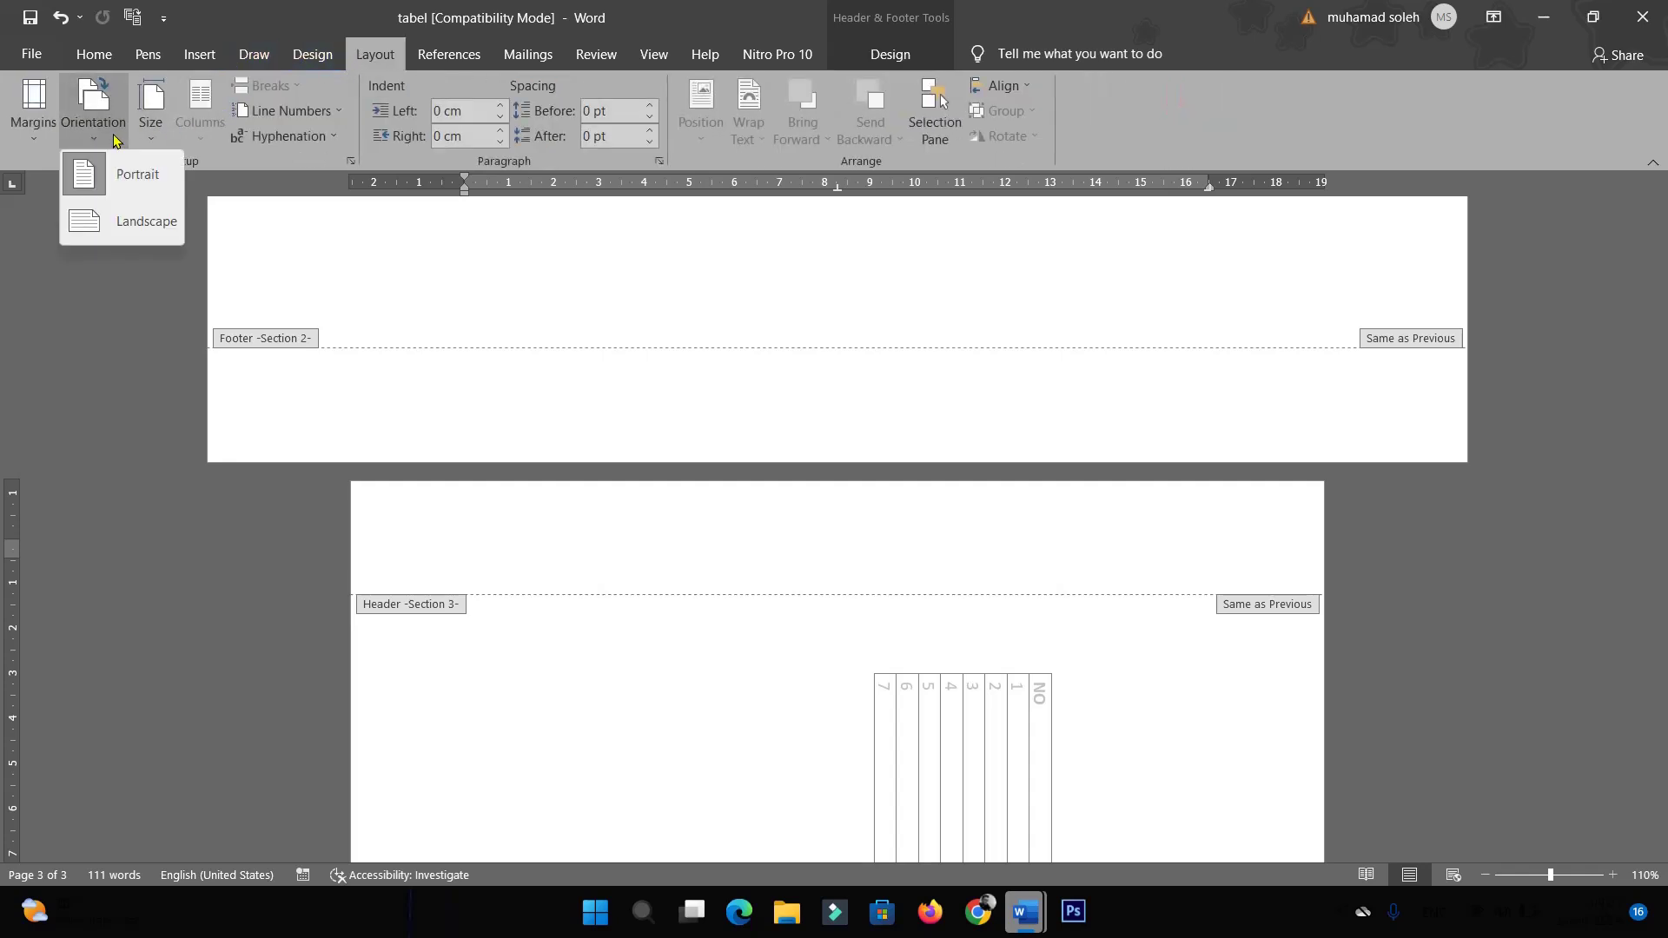
left_click(140, 223)
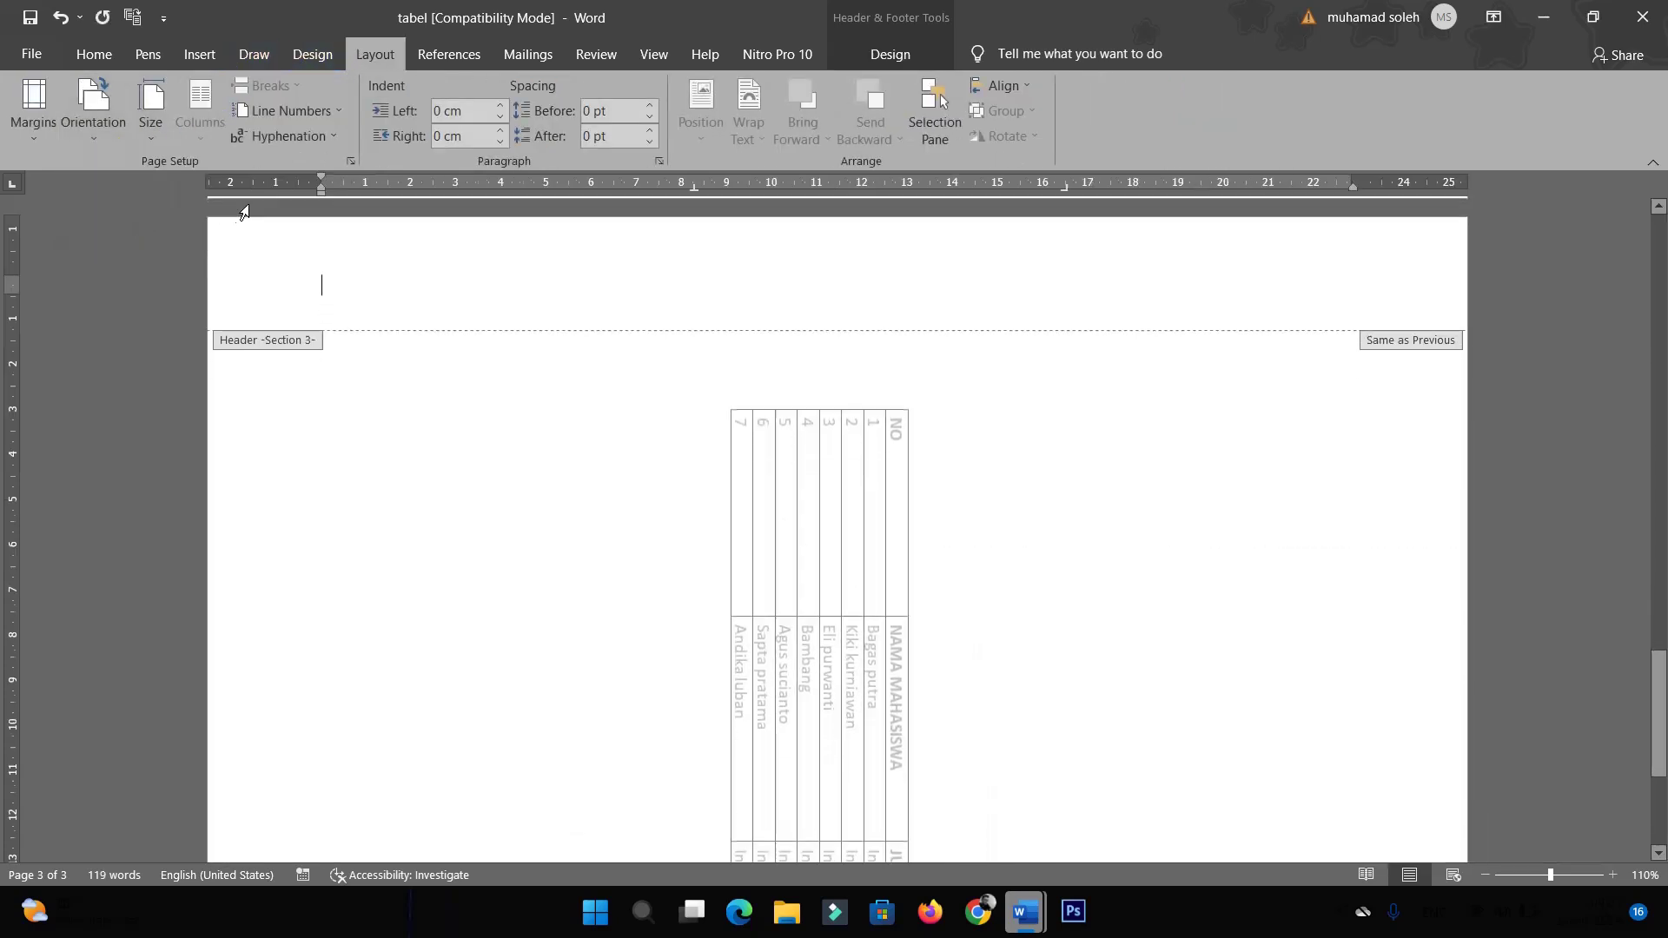
Change the rotated-table page's orientation back to Portrait
scroll(704, 461, "up", 6)
left_click(93, 108)
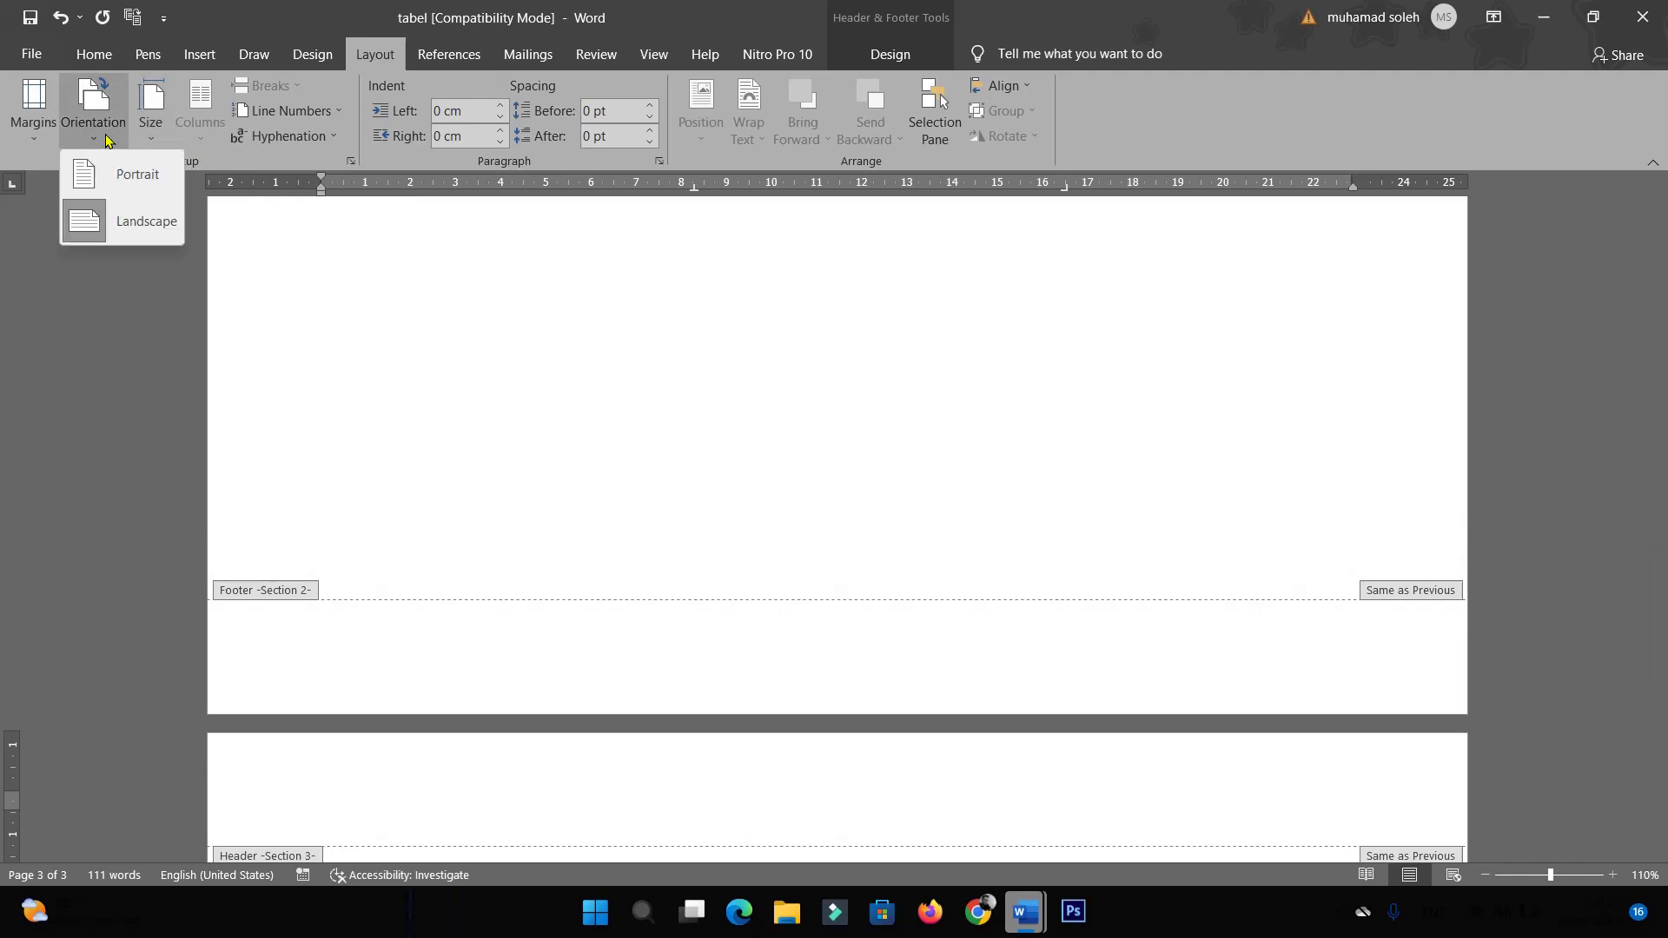
left_click(104, 175)
scroll(901, 577, "up", 5)
scroll(917, 585, "up", 5)
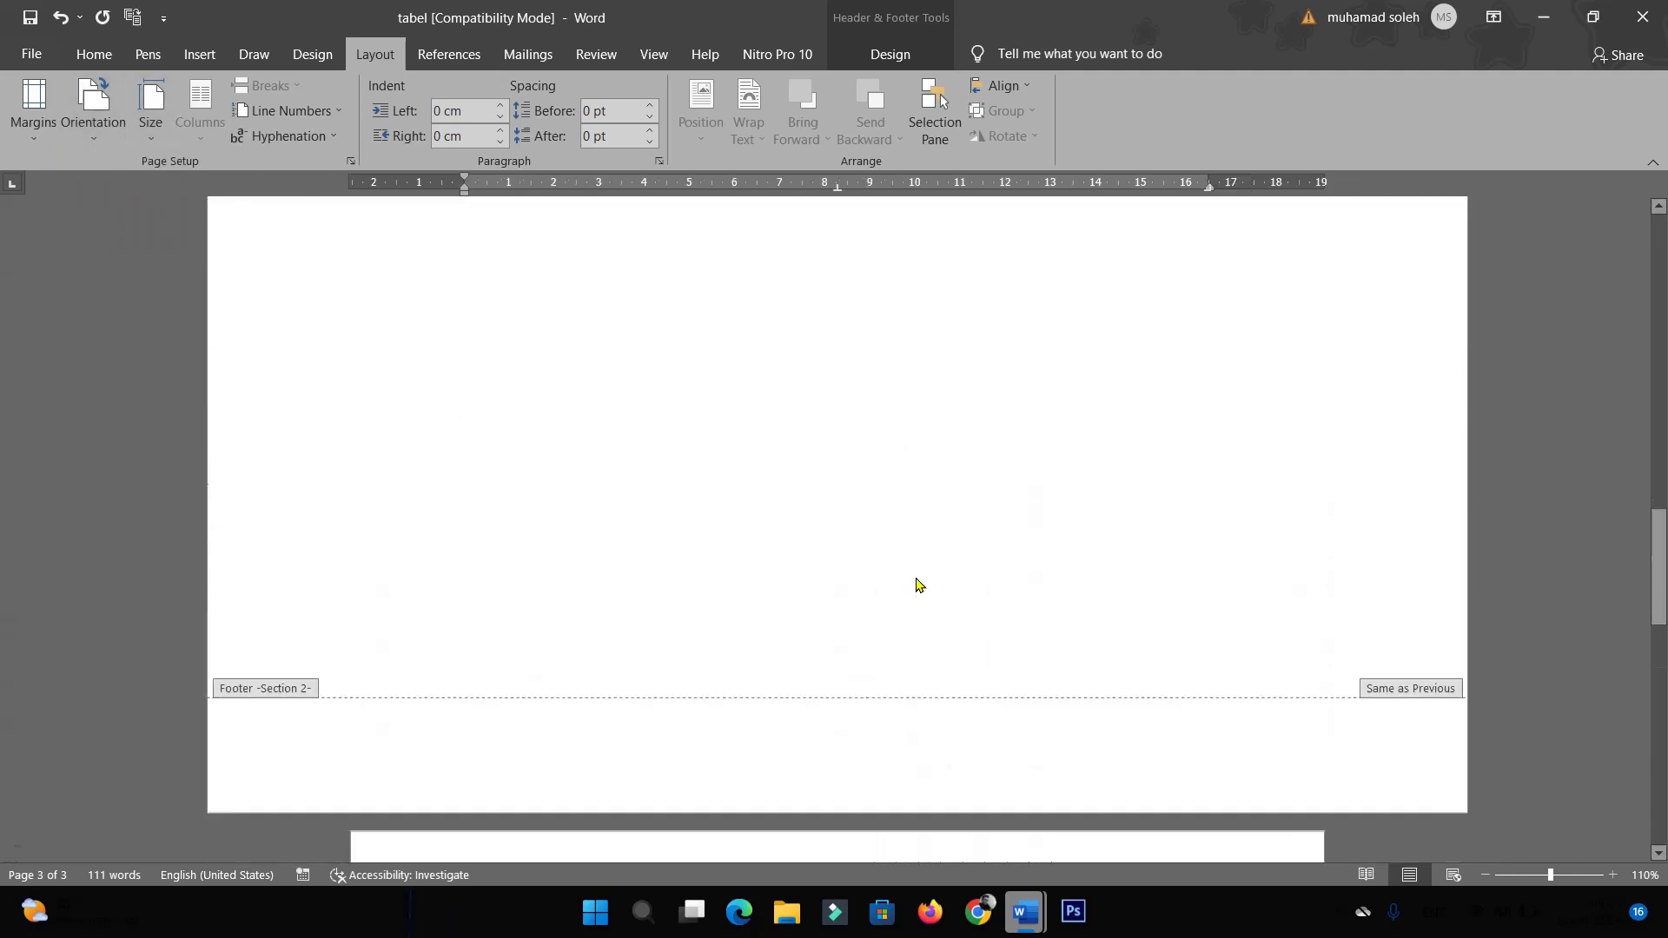
scroll(957, 577, "up", 5)
scroll(1130, 651, "up", 3)
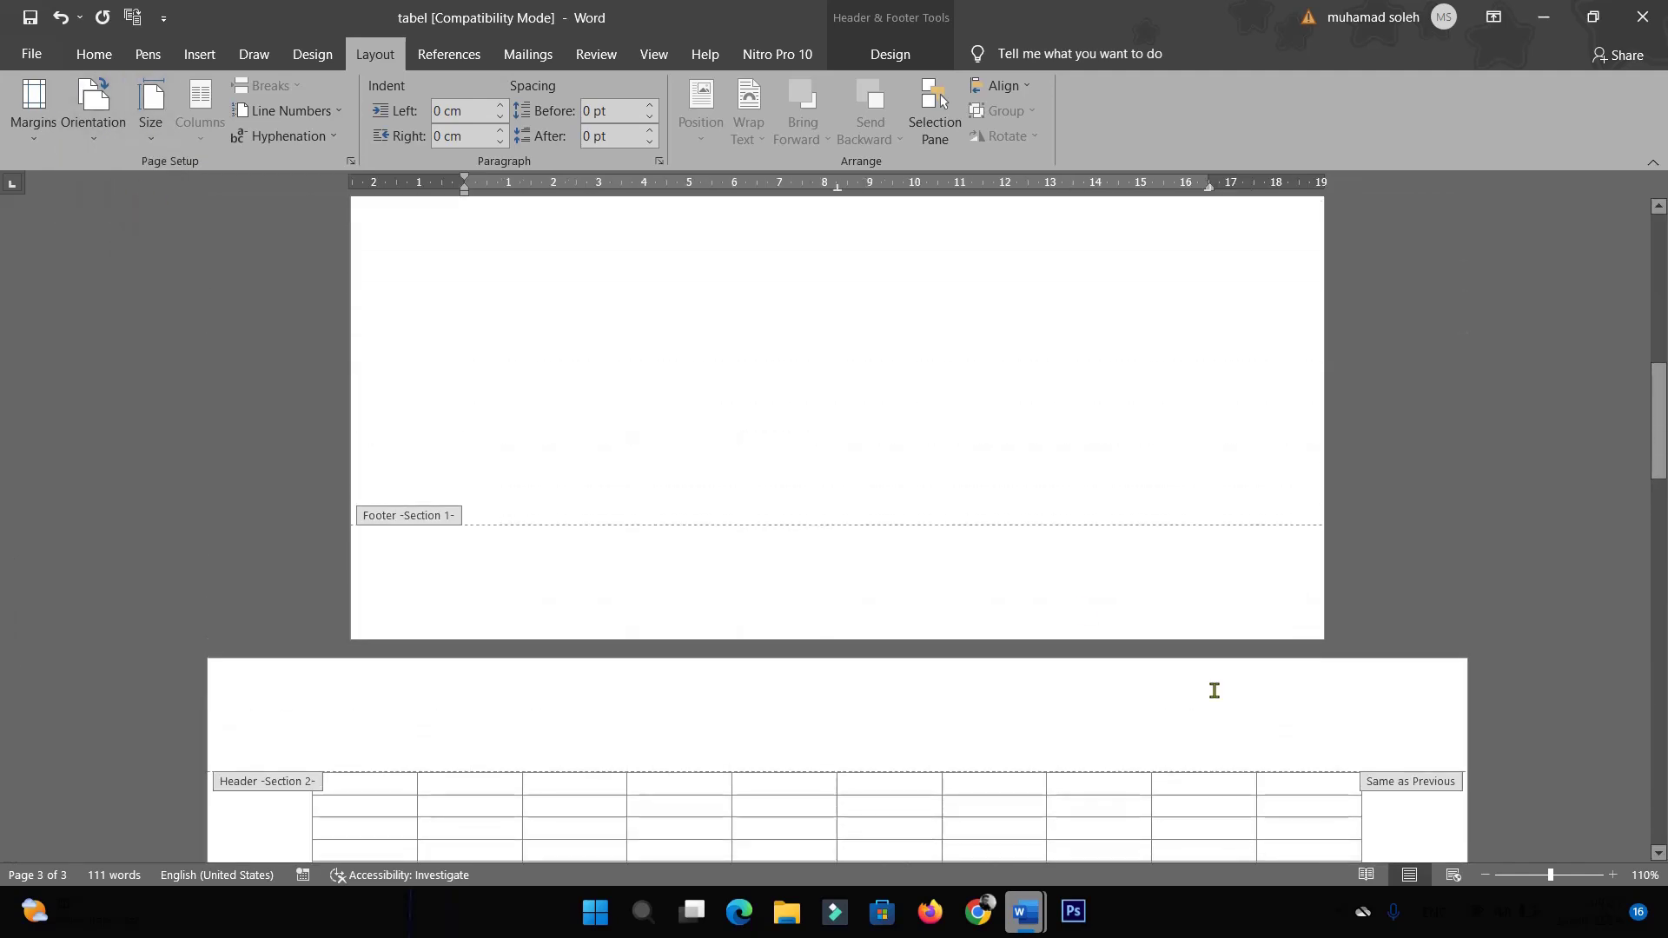
left_click(1336, 911)
left_click(1380, 764)
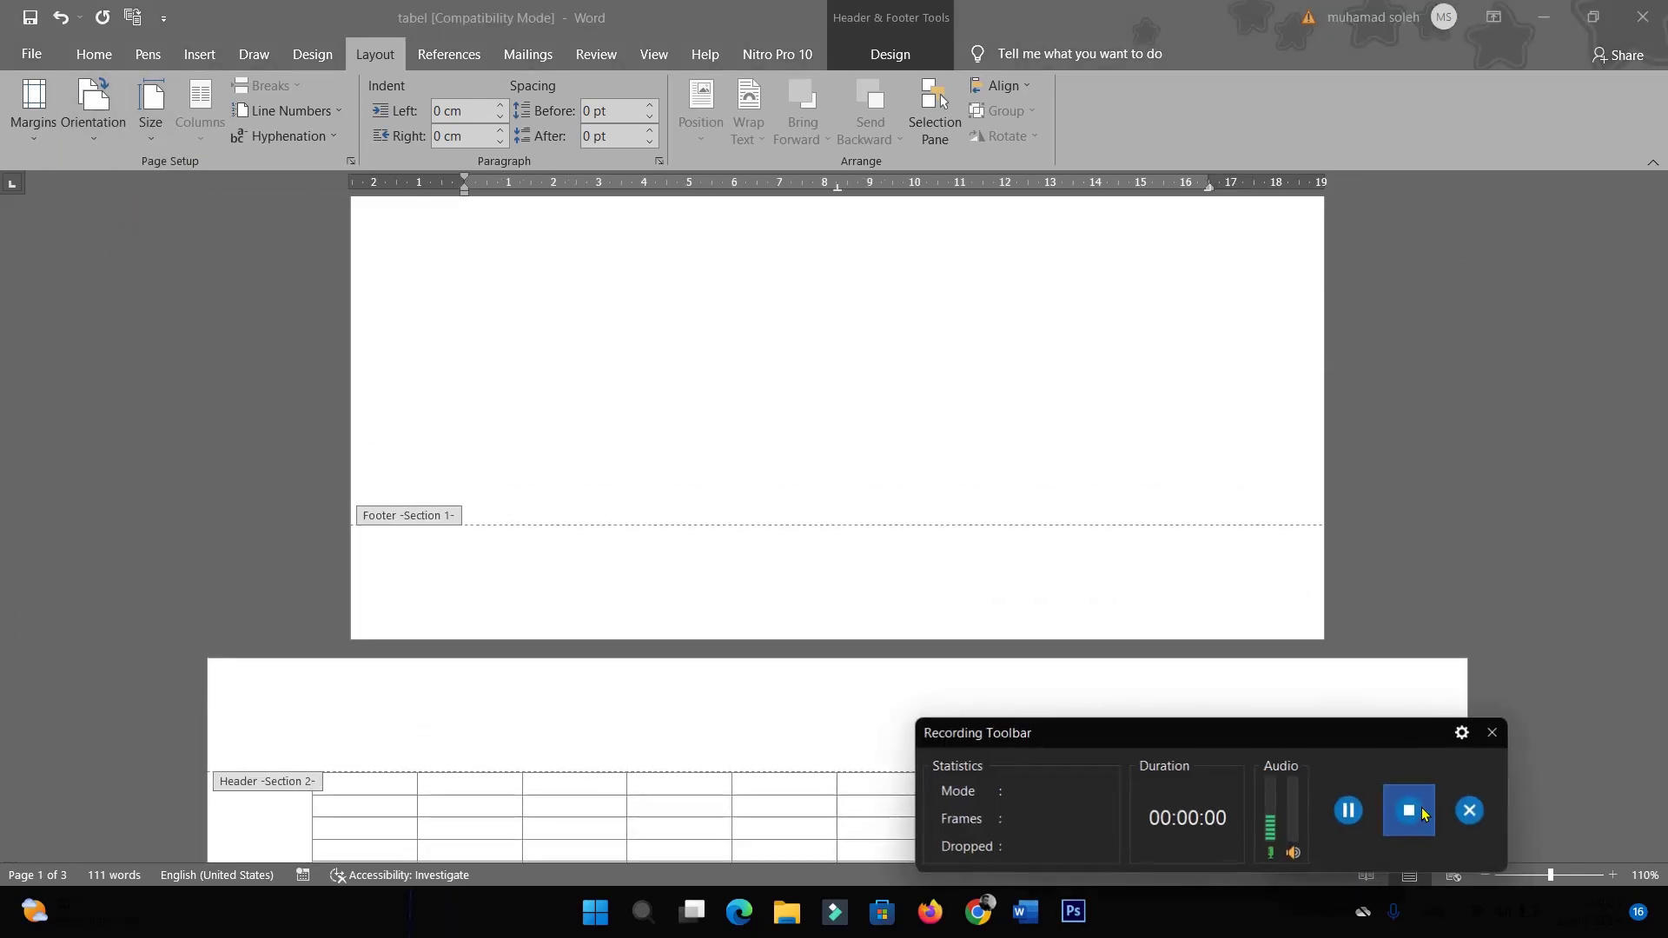